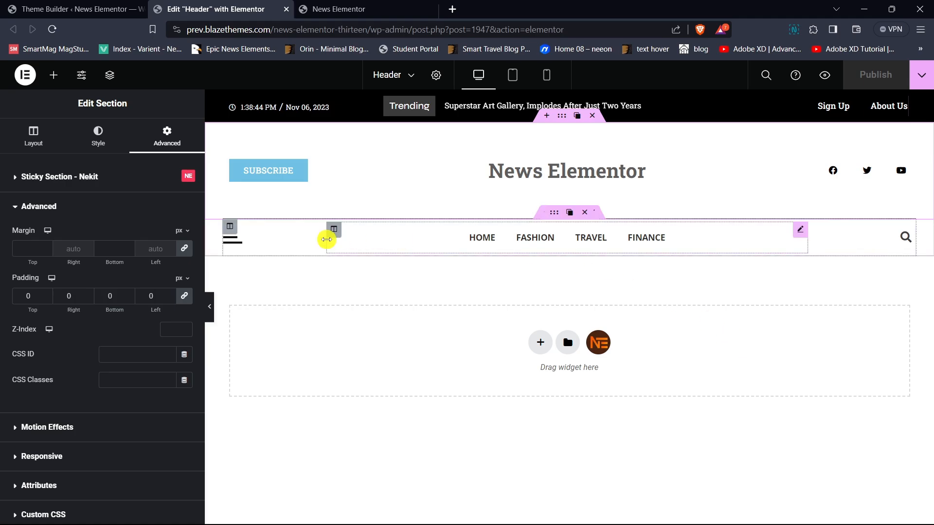
Check the header's canvas menu and open the Canvas Menu widget's settings.
{"action": "left_click", "coordinate": [232, 243]}
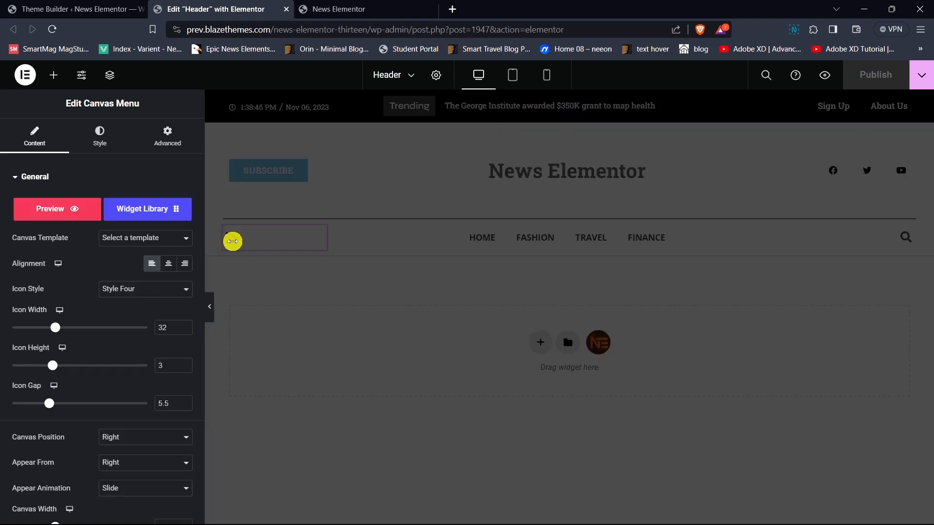
{"action": "left_click", "coordinate": [244, 241]}
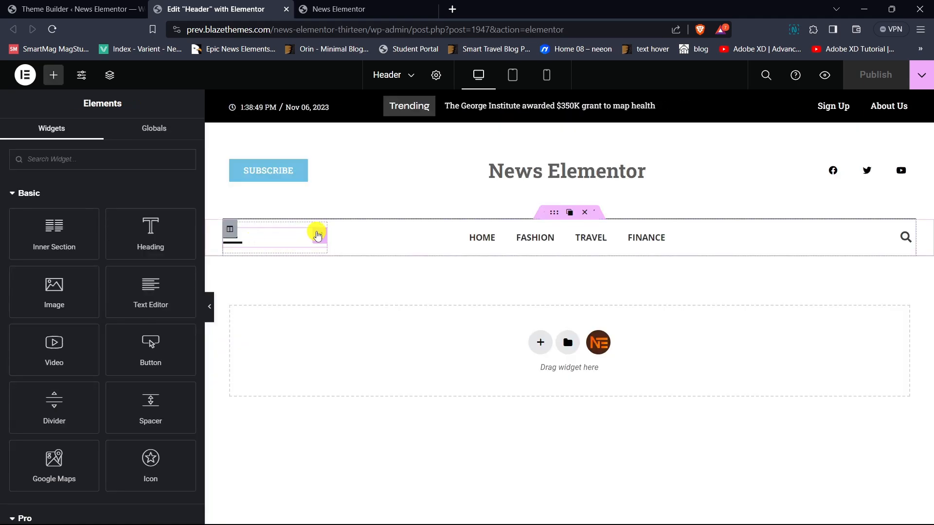
{"action": "left_click", "coordinate": [318, 237]}
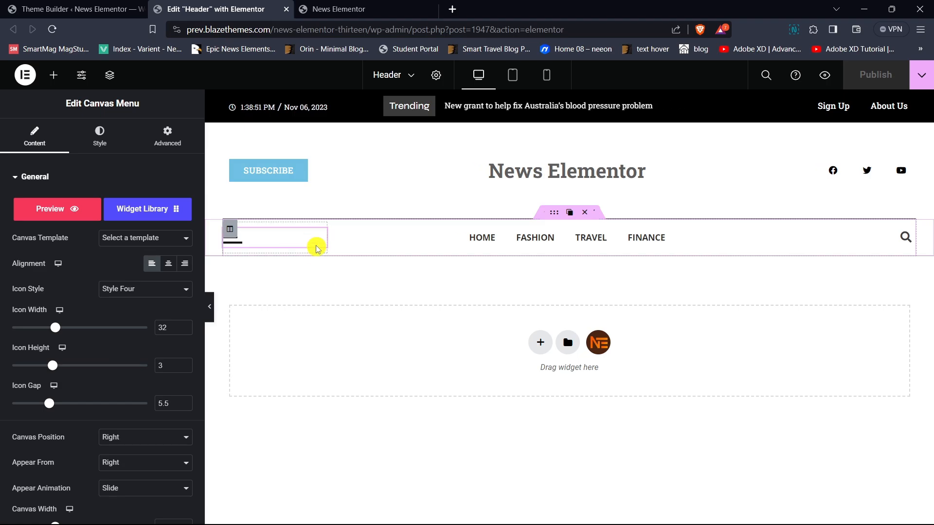
In the theme builder's saved templates, create a new template named Canvas and open it for editing.
{"action": "left_click", "coordinate": [97, 9]}
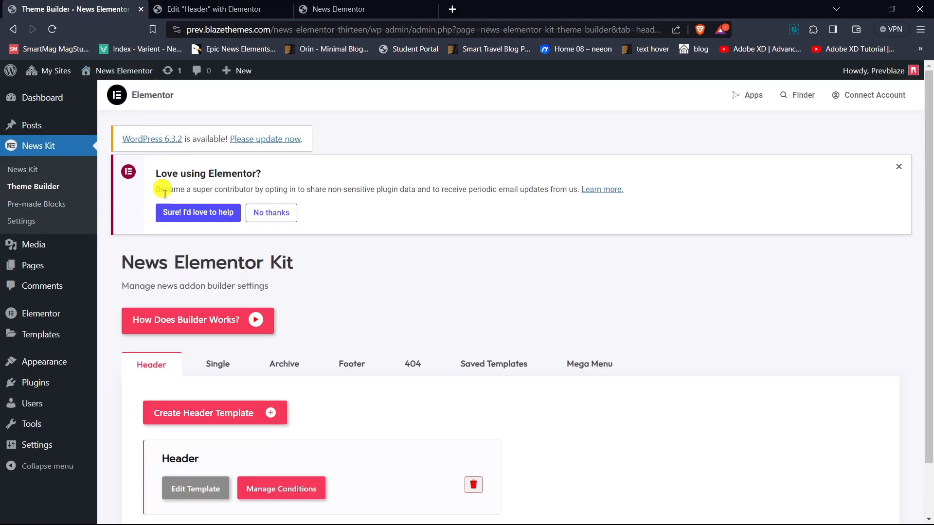
{"action": "scroll", "coordinate": [404, 242], "scroll_direction": "down", "scroll_amount": 2}
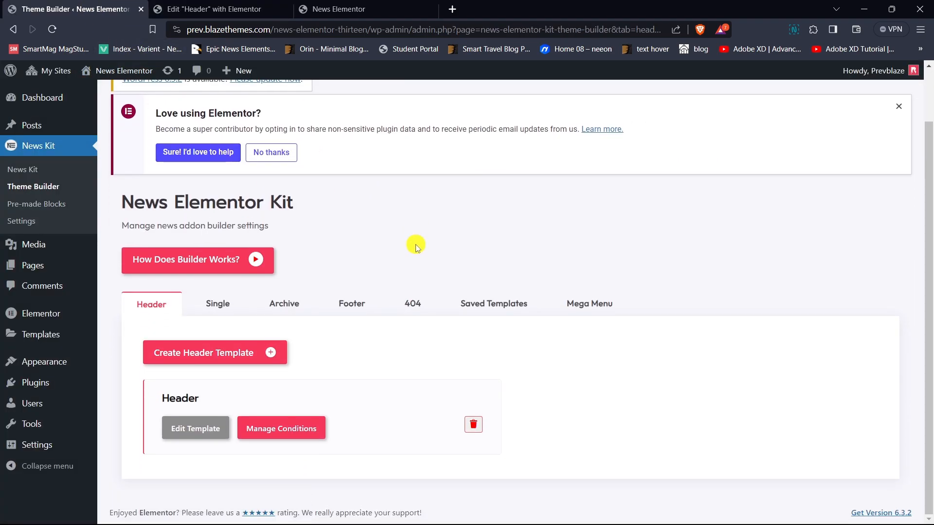
{"action": "left_click", "coordinate": [502, 309]}
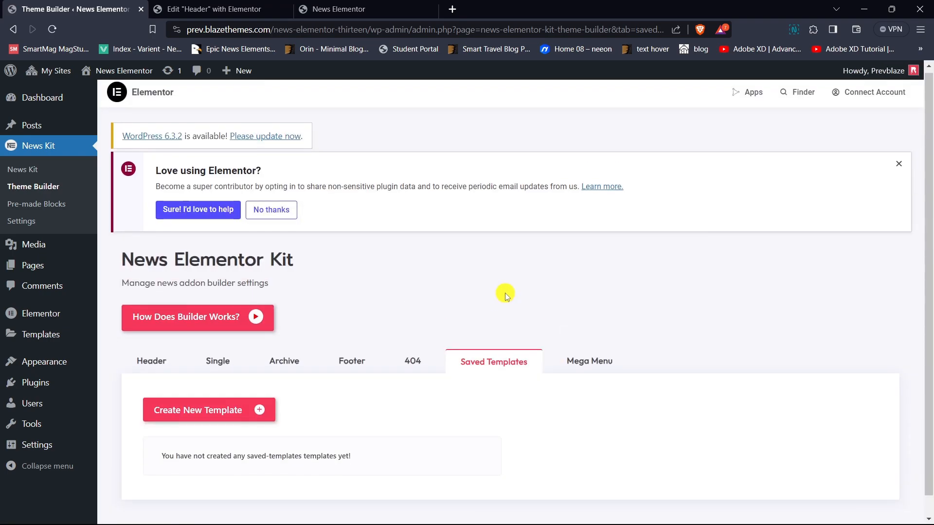
{"action": "scroll", "coordinate": [504, 293], "scroll_direction": "down", "scroll_amount": 1}
{"action": "left_click", "coordinate": [222, 393]}
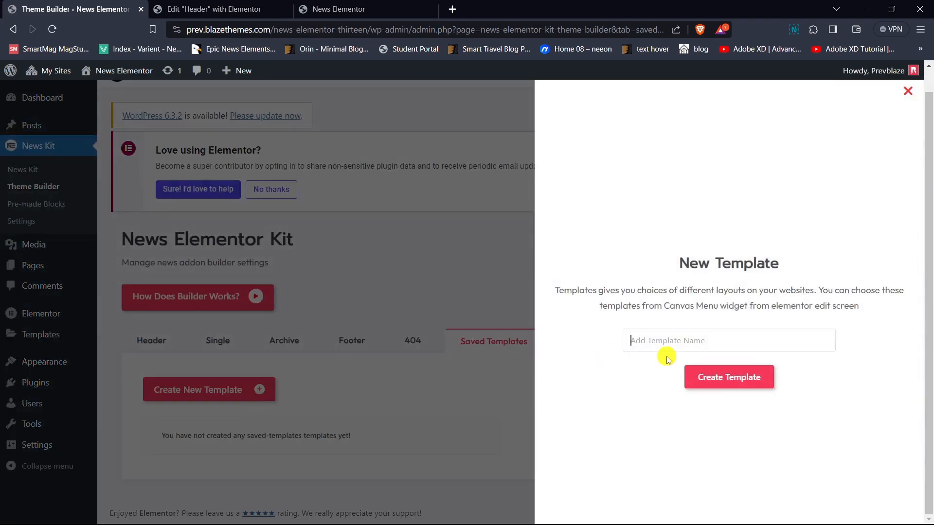
{"action": "left_click", "coordinate": [684, 338]}
{"action": "type", "text": "Canv"}
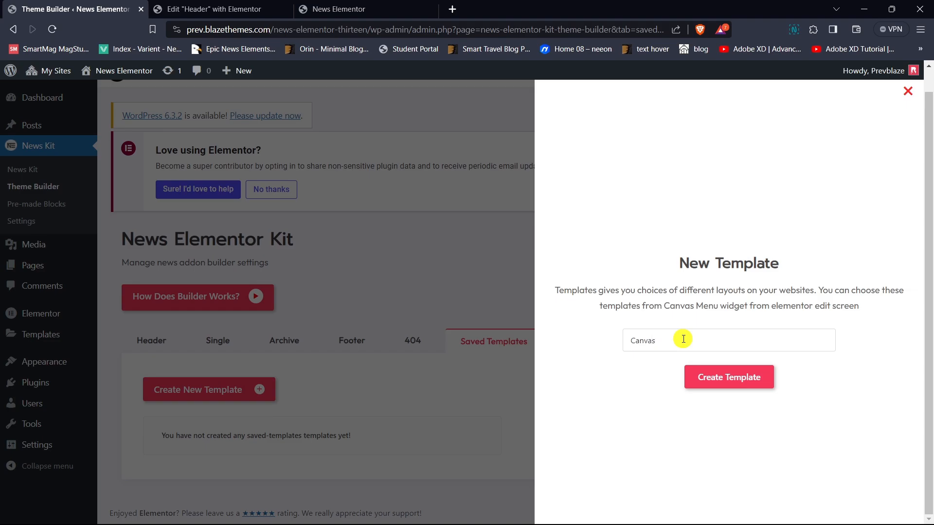
{"action": "type", "text": "as"}
{"action": "left_click", "coordinate": [695, 377]}
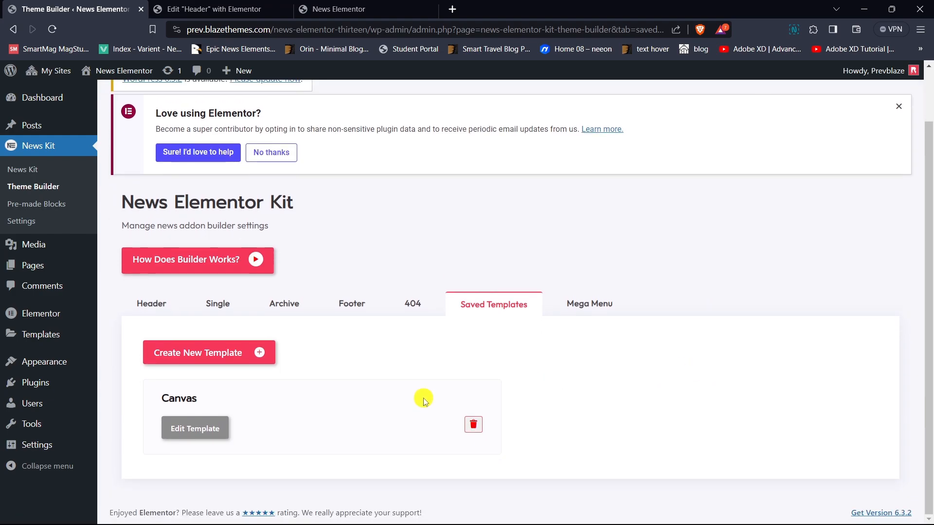
{"action": "left_click", "coordinate": [200, 430]}
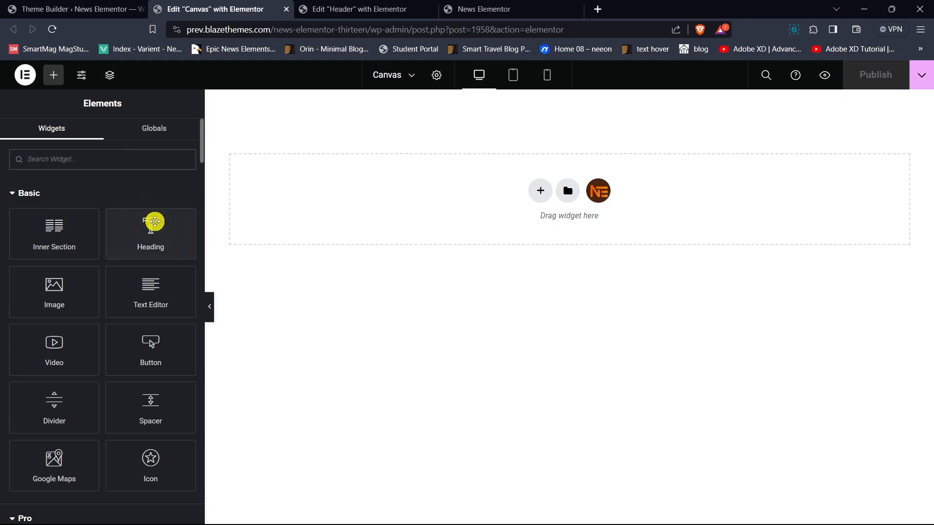
Add a Heading widget to the empty Canvas template with the title "News Elementor".
{"action": "left_click_drag", "start_coordinate": [152, 220], "coordinate": [315, 203]}
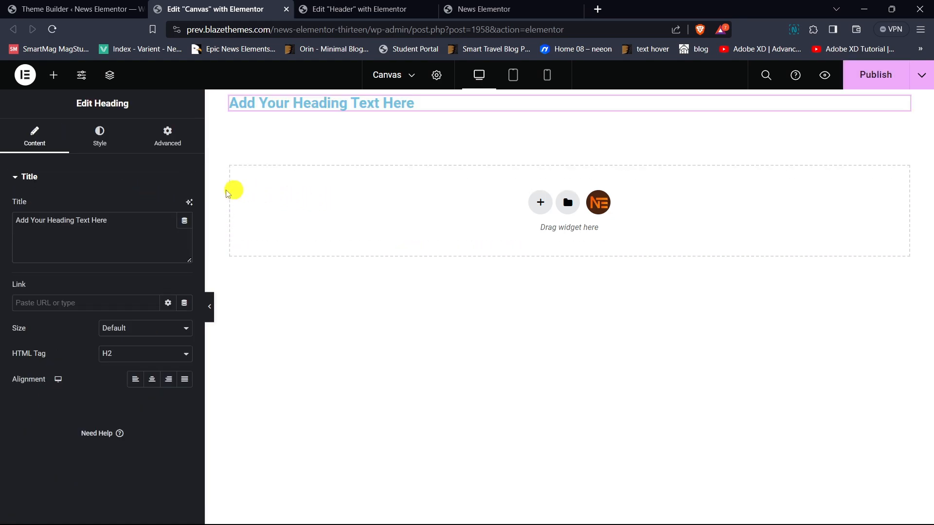
{"action": "triple_click", "coordinate": [115, 228]}
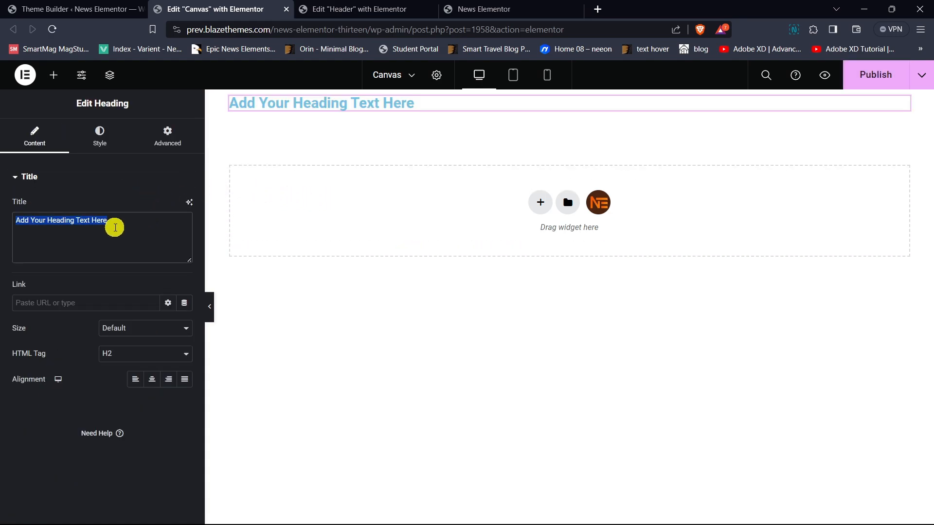
{"action": "type", "text": "News Elementor"}
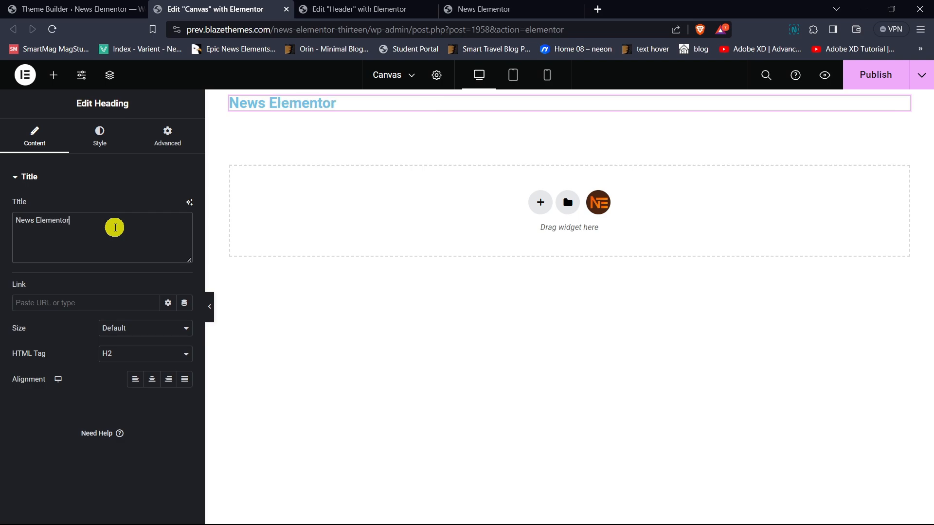
Set the heading's text color to black (#000000).
{"action": "left_click", "coordinate": [99, 137]}
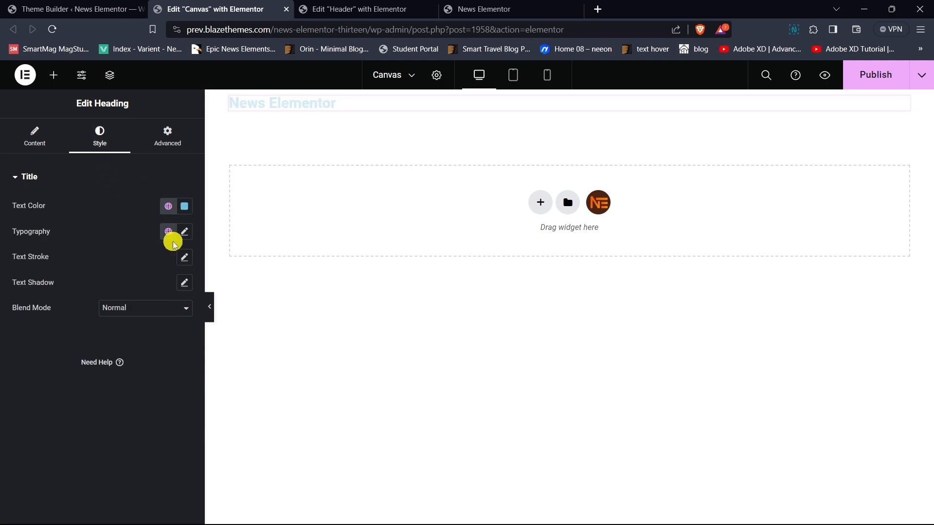
{"action": "left_click", "coordinate": [185, 206]}
{"action": "left_click_drag", "start_coordinate": [150, 329], "coordinate": [121, 350]}
{"action": "left_click", "coordinate": [110, 219]}
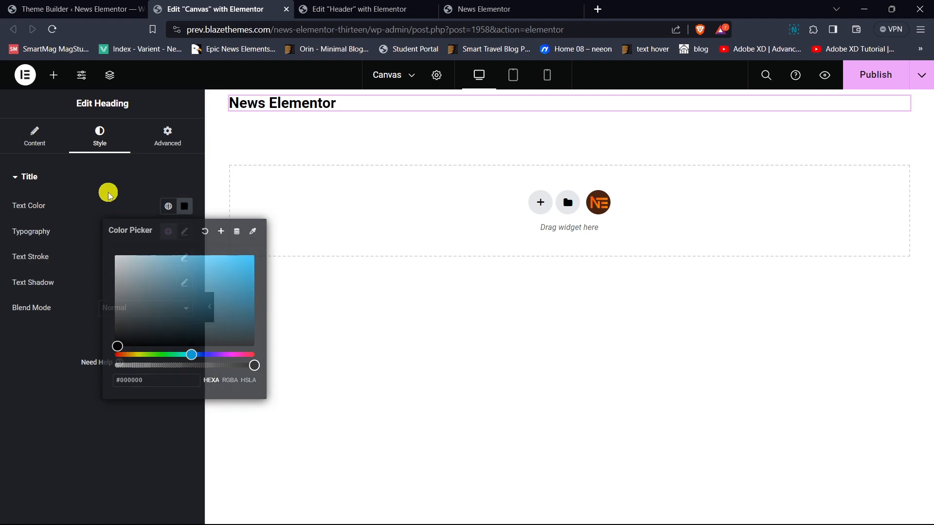
Set the heading's typography to Roboto Slab, size 30 px and weight 500 (Medium).
{"action": "left_click", "coordinate": [184, 232]}
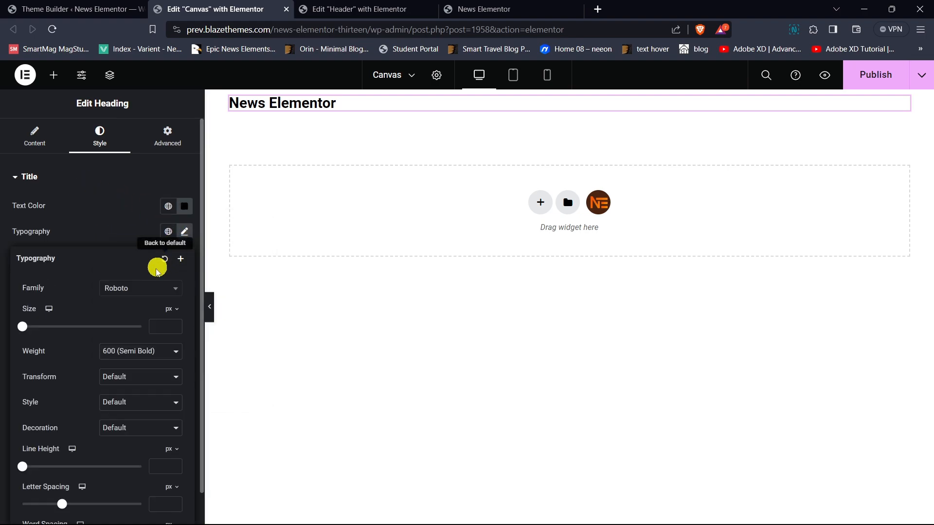
{"action": "left_click", "coordinate": [144, 289]}
{"action": "type", "text": "roboto slab"}
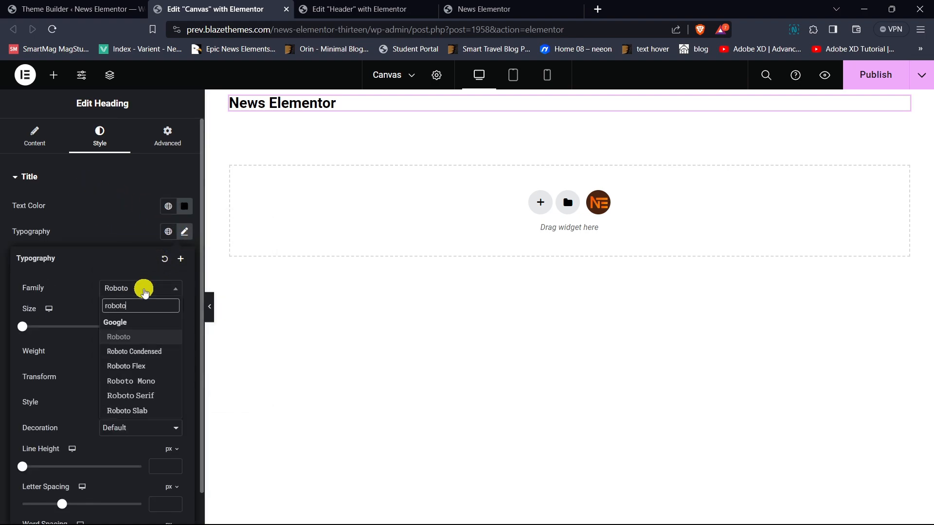
{"action": "key", "text": "Return"}
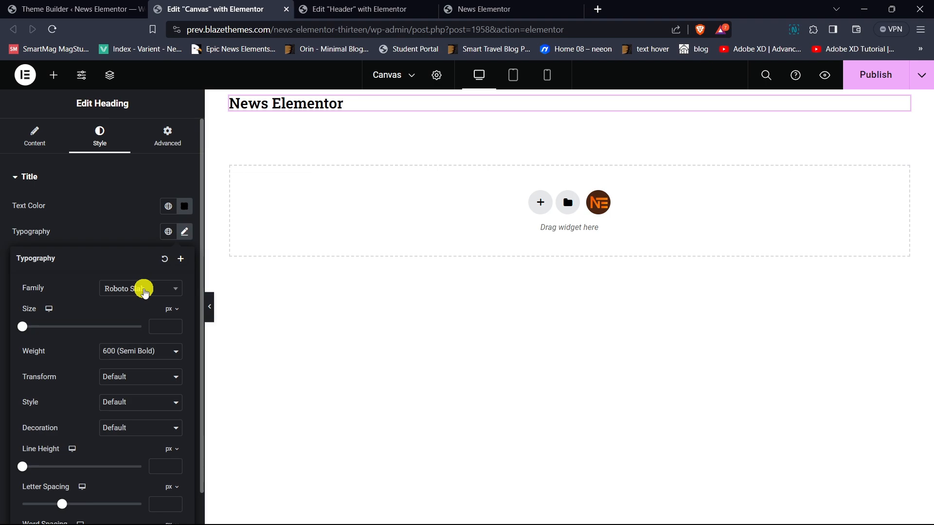
{"action": "left_click", "coordinate": [166, 325]}
{"action": "type", "text": "30"}
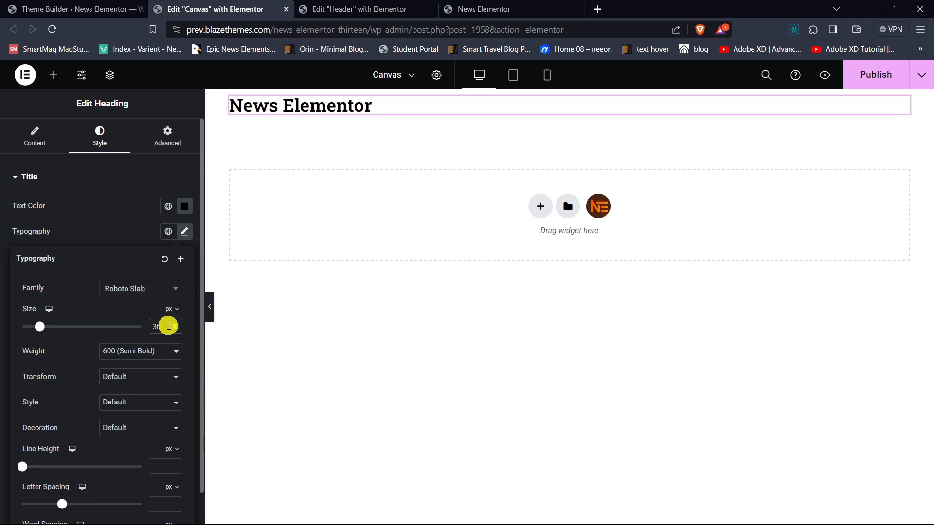
{"action": "left_click", "coordinate": [135, 351]}
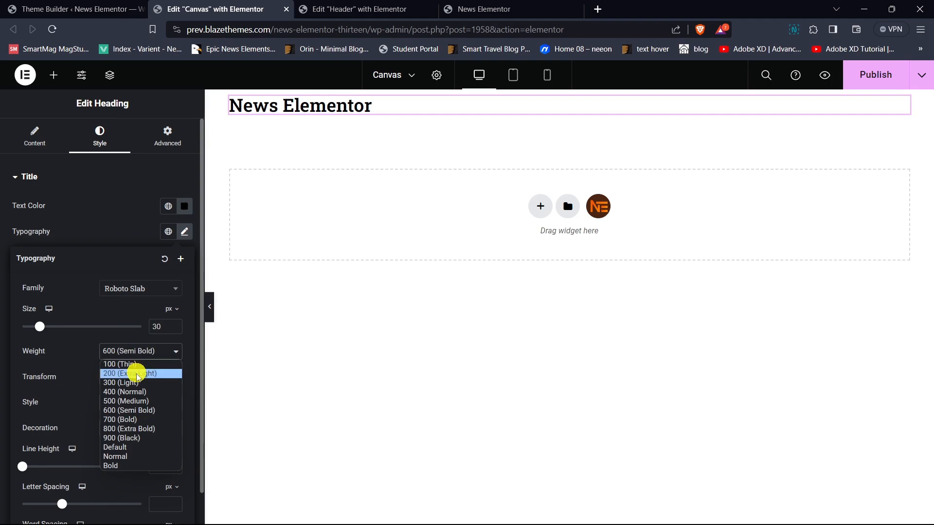
{"action": "left_click", "coordinate": [128, 401]}
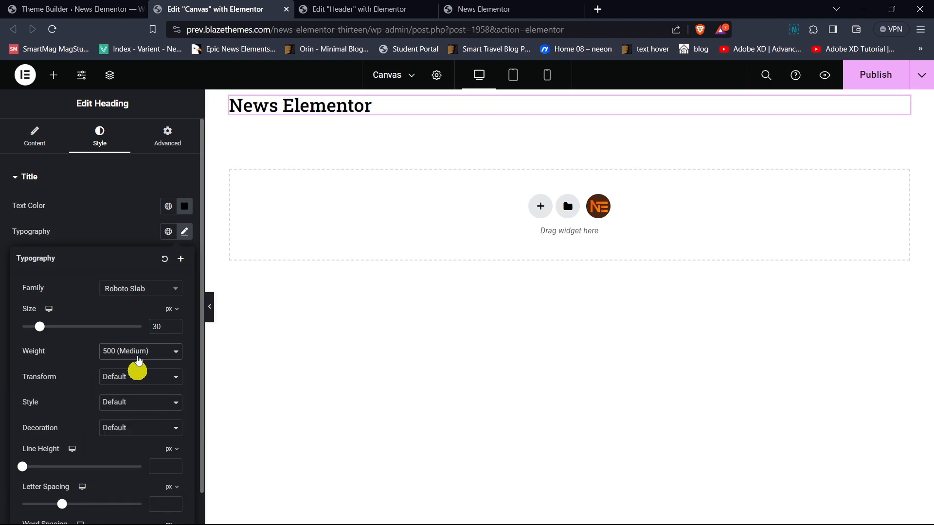
{"action": "left_click", "coordinate": [120, 238]}
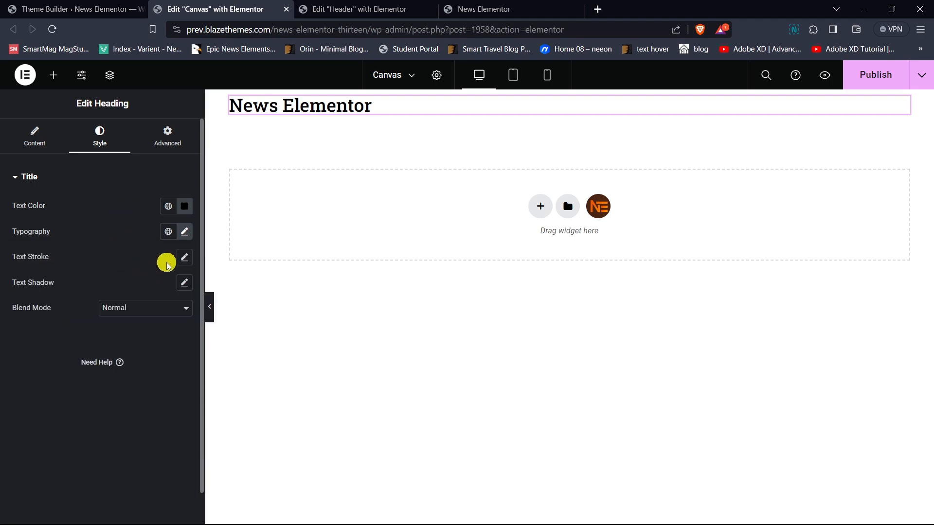
Change the heading's text color to dark grey #404040.
{"action": "left_click", "coordinate": [184, 206]}
{"action": "left_click_drag", "start_coordinate": [119, 334], "coordinate": [112, 324]}
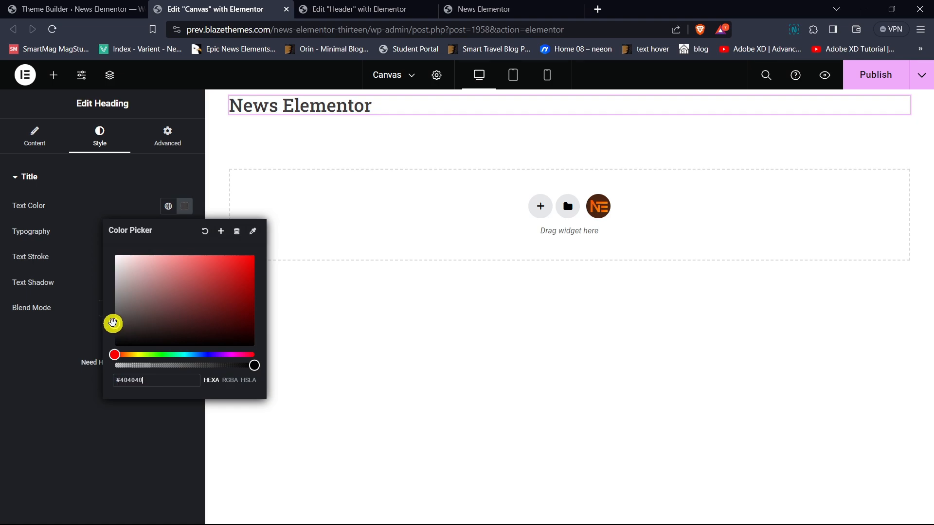
{"action": "left_click", "coordinate": [113, 204]}
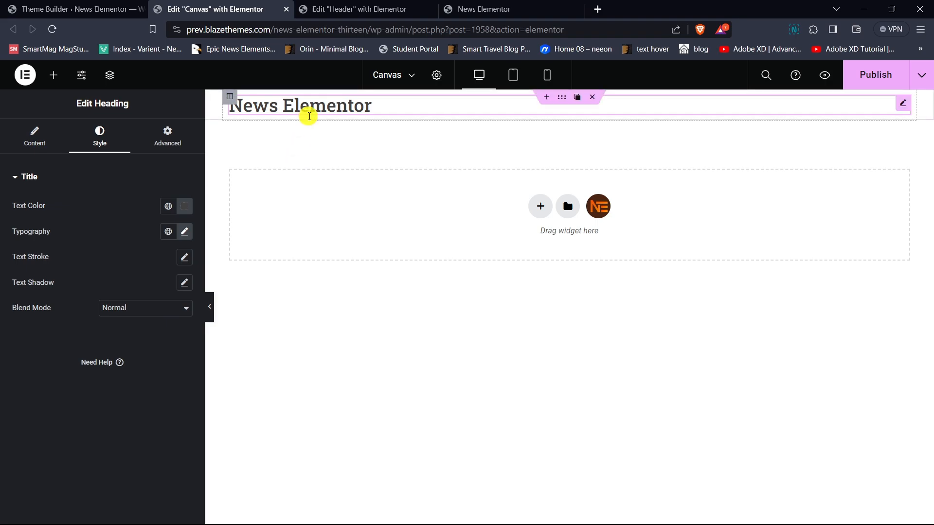
Set the padding of the section containing the heading to 15 px on all sides.
{"action": "left_click", "coordinate": [561, 97]}
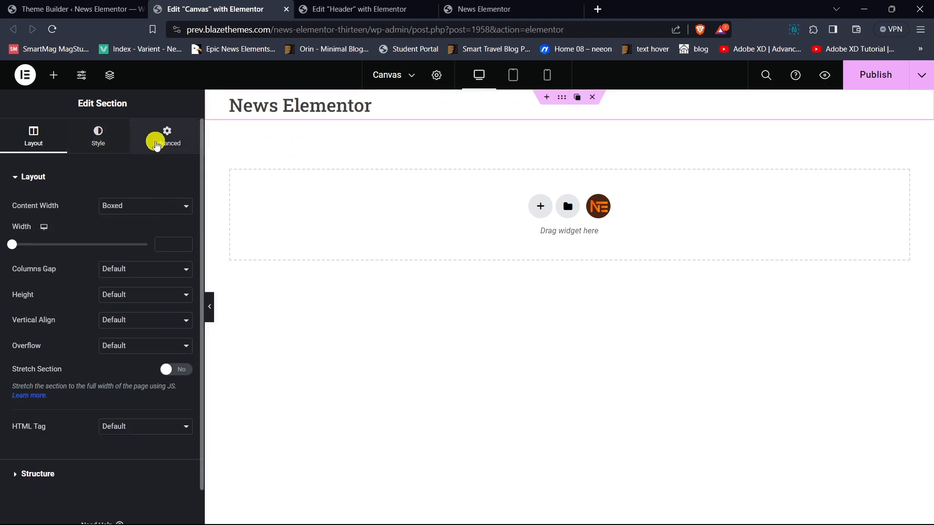
{"action": "left_click", "coordinate": [163, 136]}
{"action": "left_click", "coordinate": [90, 175]}
{"action": "left_click", "coordinate": [68, 206]}
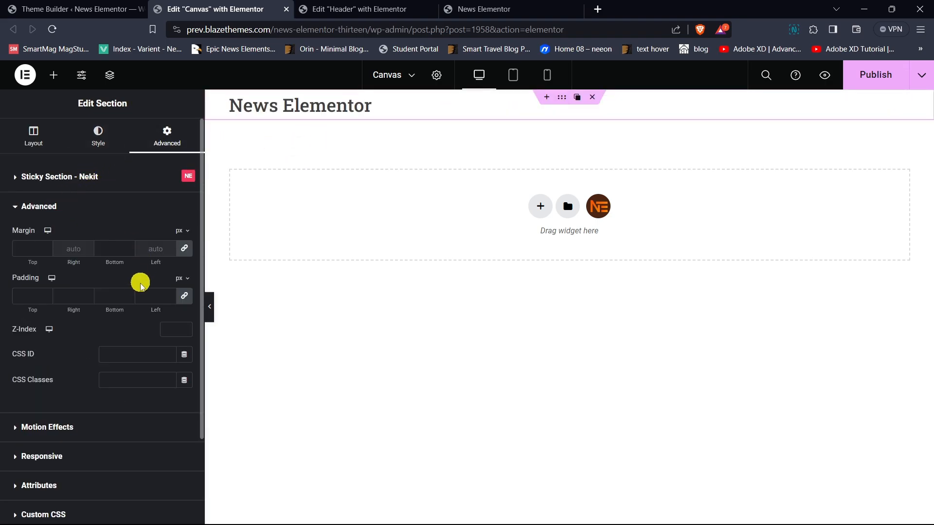
{"action": "left_click", "coordinate": [139, 299]}
{"action": "type", "text": "15"}
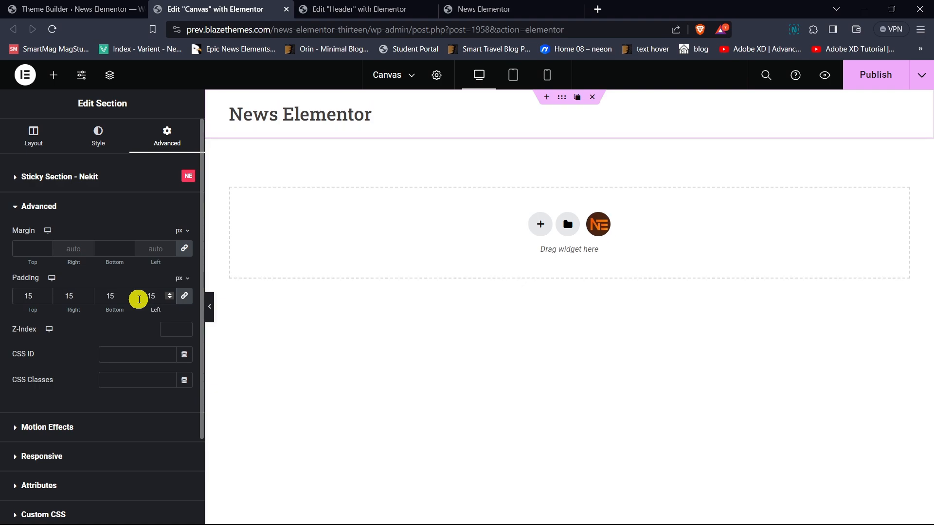
Find the Site Nav Menu widget and add it below the News Elementor heading.
{"action": "left_click", "coordinate": [53, 75]}
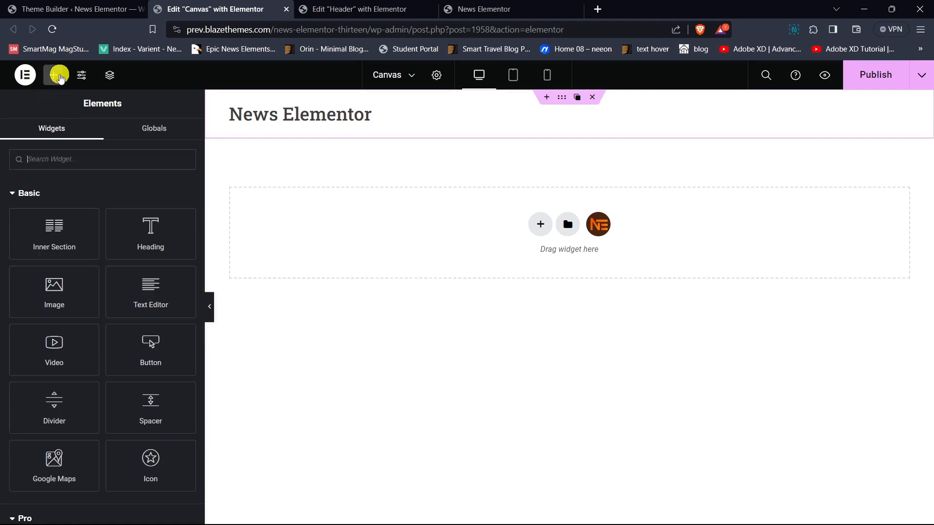
{"action": "left_click", "coordinate": [80, 156]}
{"action": "type", "text": "nav"}
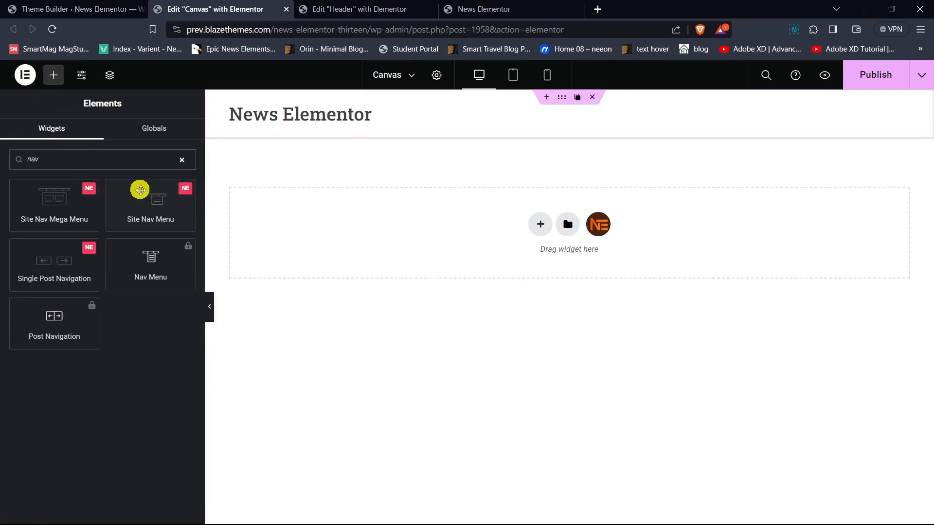
{"action": "left_click_drag", "start_coordinate": [139, 189], "coordinate": [360, 127]}
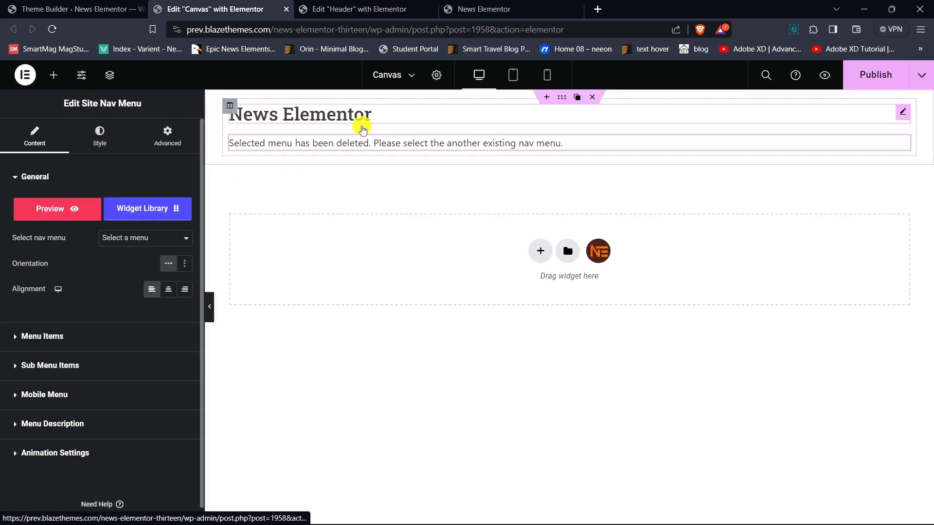
Assign the "canvas menu" to the Site Nav Menu widget and set its orientation to vertical.
{"action": "left_click", "coordinate": [142, 241]}
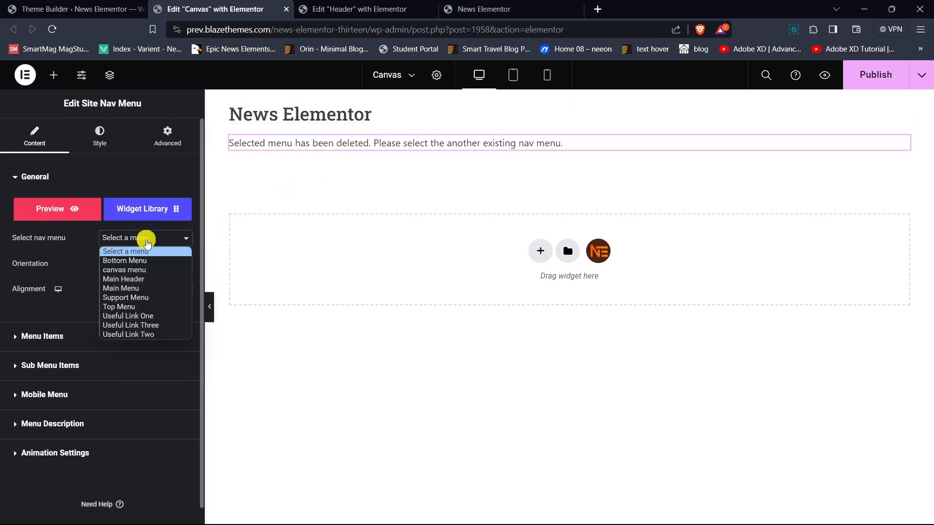
{"action": "left_click", "coordinate": [132, 266]}
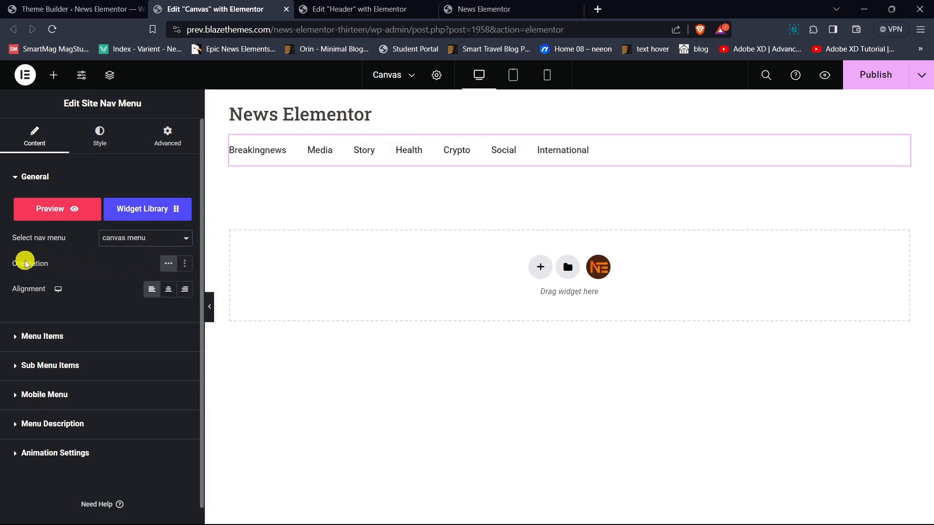
{"action": "left_click_drag", "start_coordinate": [18, 262], "coordinate": [61, 266]}
{"action": "left_click", "coordinate": [184, 263]}
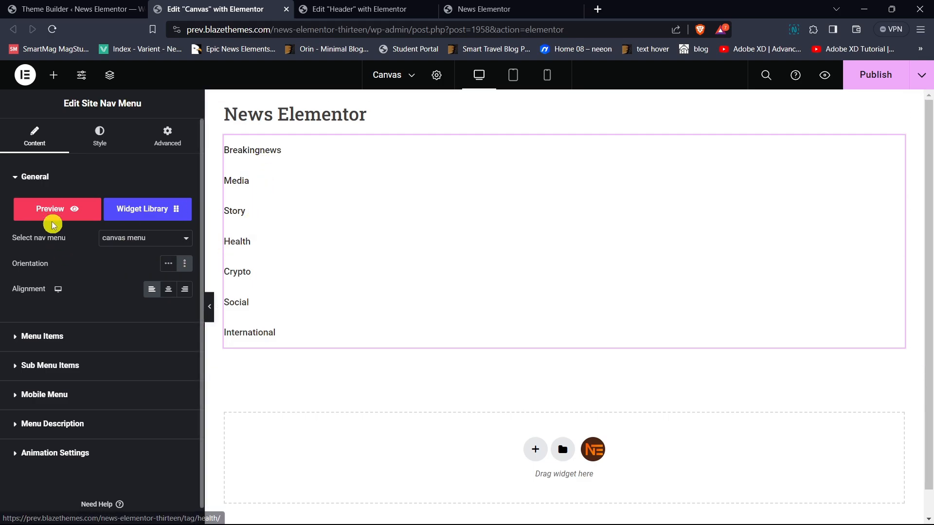
Set the Site Nav Menu widget's mobile menu breakdown to 0.
{"action": "left_click", "coordinate": [37, 176]}
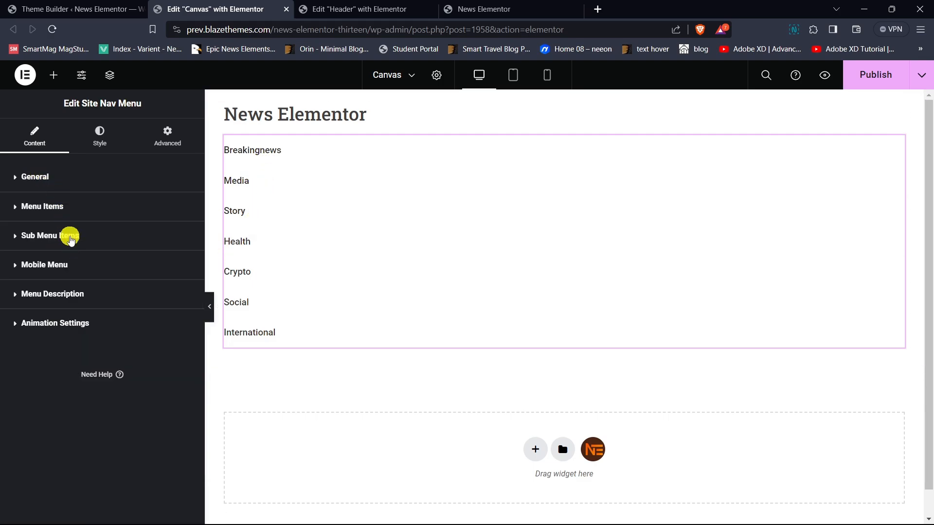
{"action": "left_click", "coordinate": [70, 239]}
{"action": "left_click", "coordinate": [46, 237]}
{"action": "left_click", "coordinate": [58, 265]}
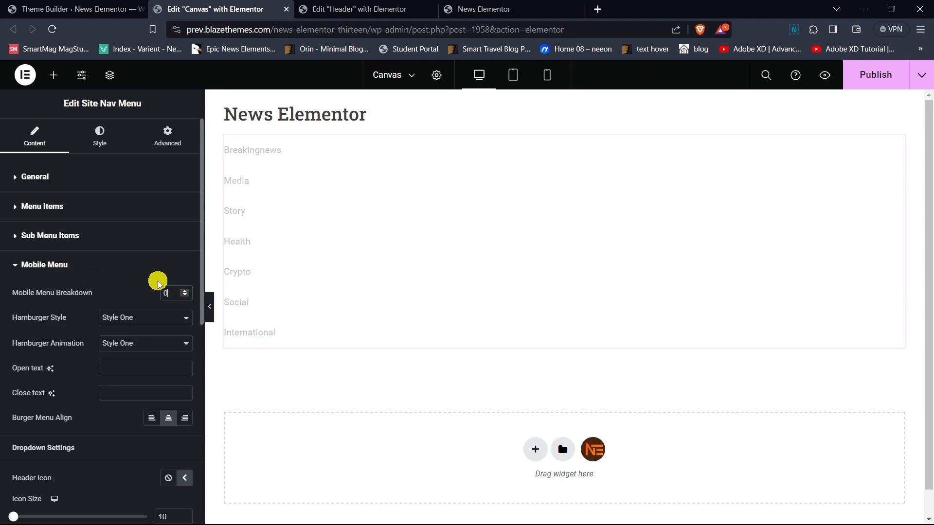
{"action": "left_click", "coordinate": [95, 265]}
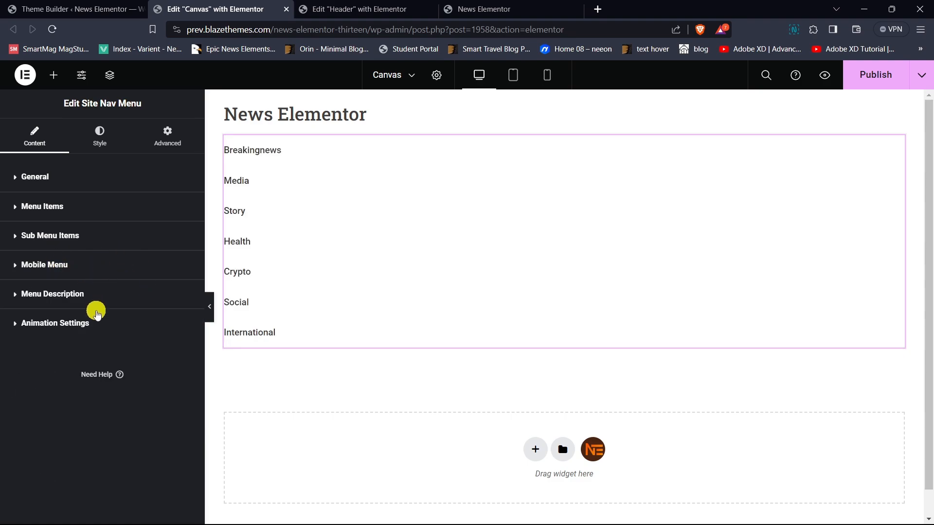
Set the nav menu's hover effect to None in its animation settings.
{"action": "left_click", "coordinate": [94, 321]}
{"action": "left_click", "coordinate": [145, 351]}
{"action": "left_click", "coordinate": [140, 368]}
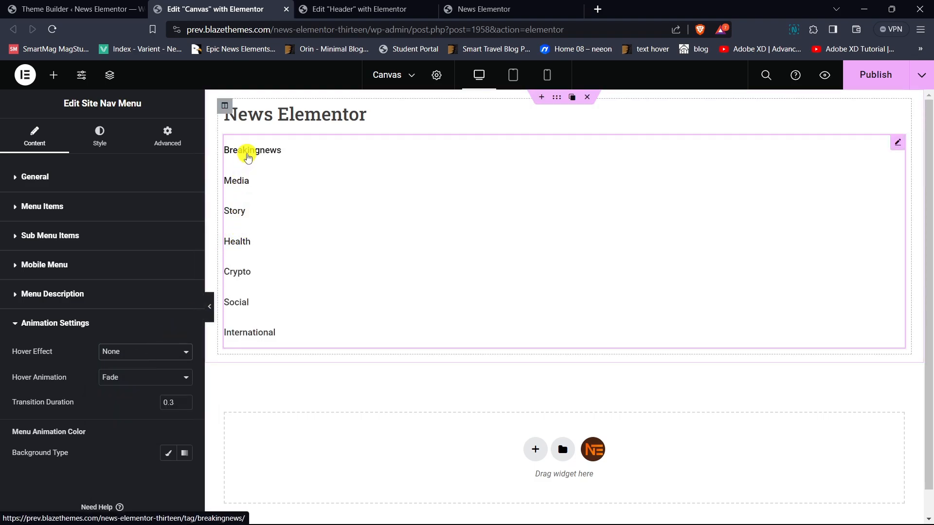
{"action": "left_click", "coordinate": [99, 138]}
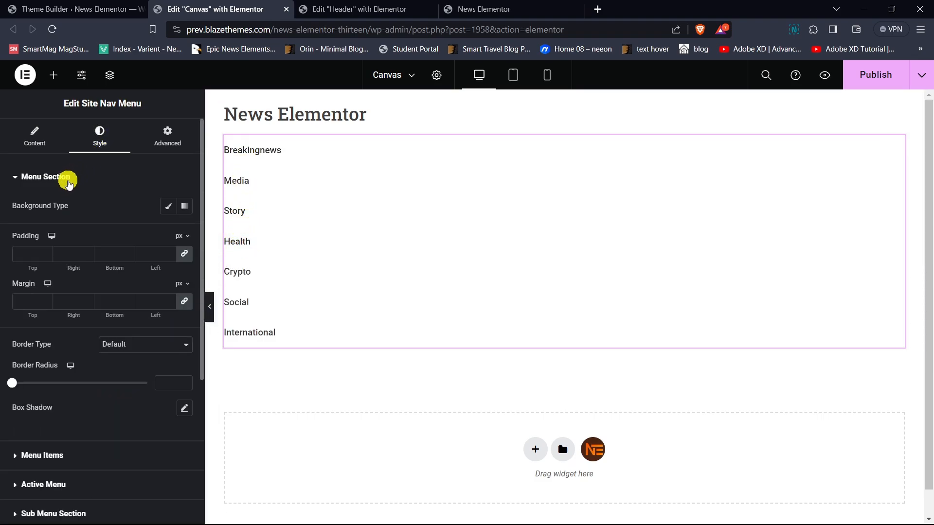
{"action": "scroll", "coordinate": [385, 200], "scroll_direction": "down", "scroll_amount": 1}
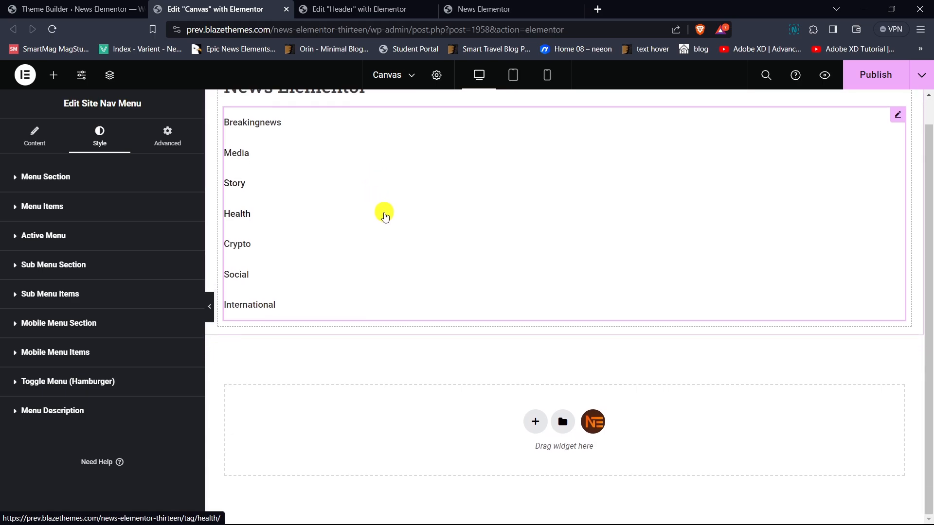
{"action": "scroll", "coordinate": [383, 213], "scroll_direction": "up", "scroll_amount": 1}
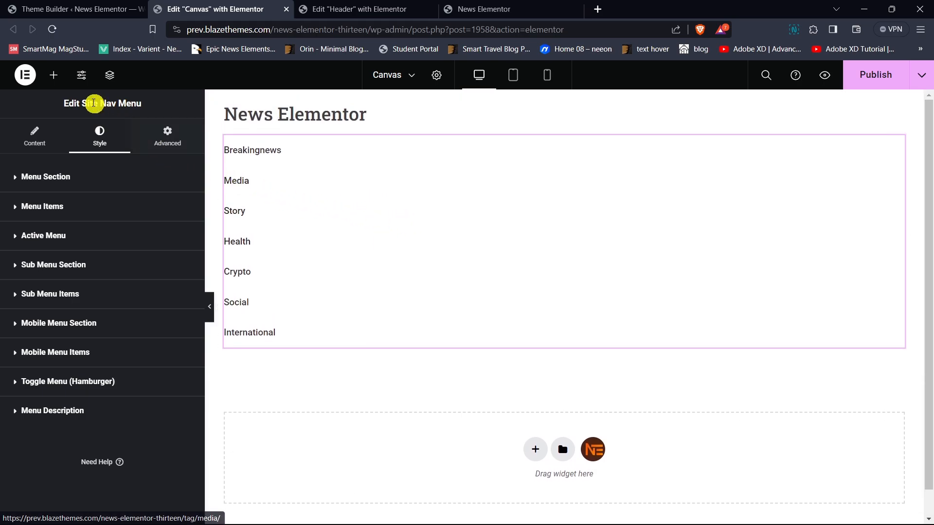
Add an Advanced Heading widget below the nav menu and apply the layout with a short line after the heading text.
{"action": "left_click", "coordinate": [53, 75]}
{"action": "left_click", "coordinate": [80, 158]}
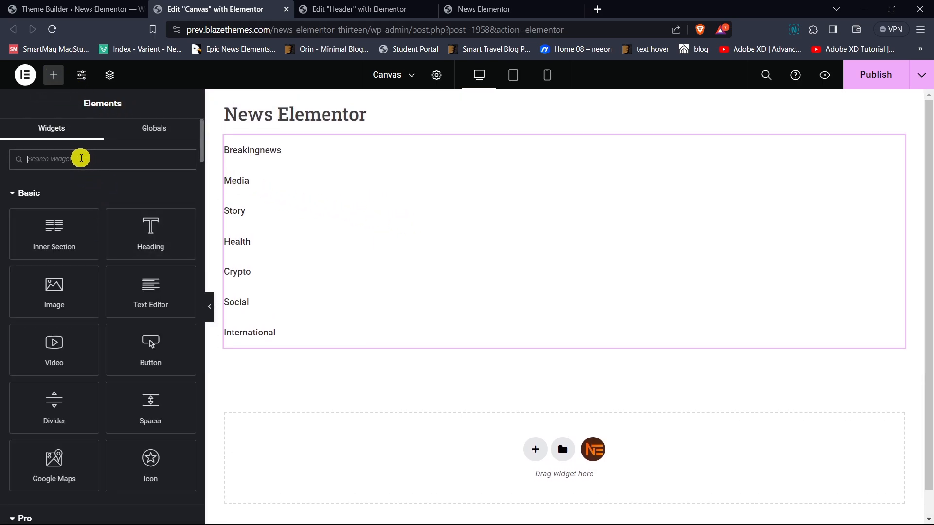
{"action": "type", "text": "adva"}
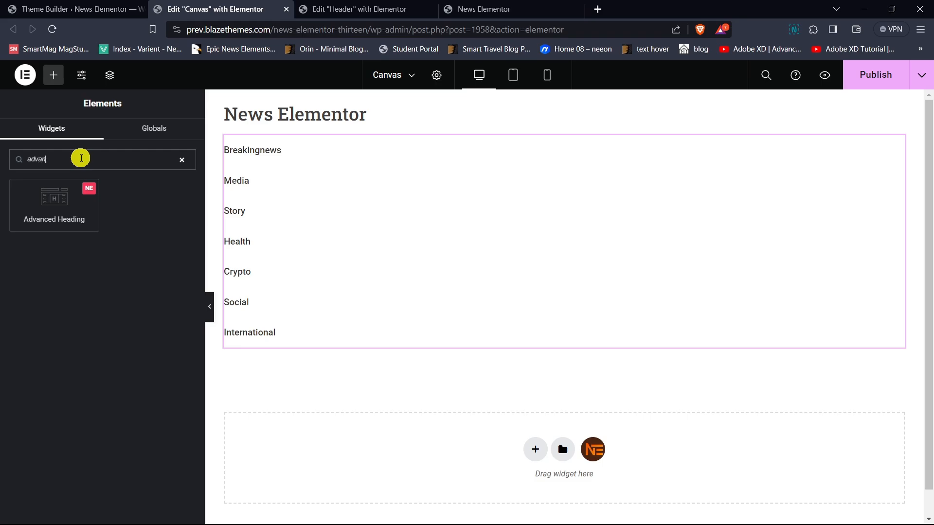
{"action": "type", "text": "n"}
{"action": "left_click_drag", "start_coordinate": [74, 179], "coordinate": [382, 288]}
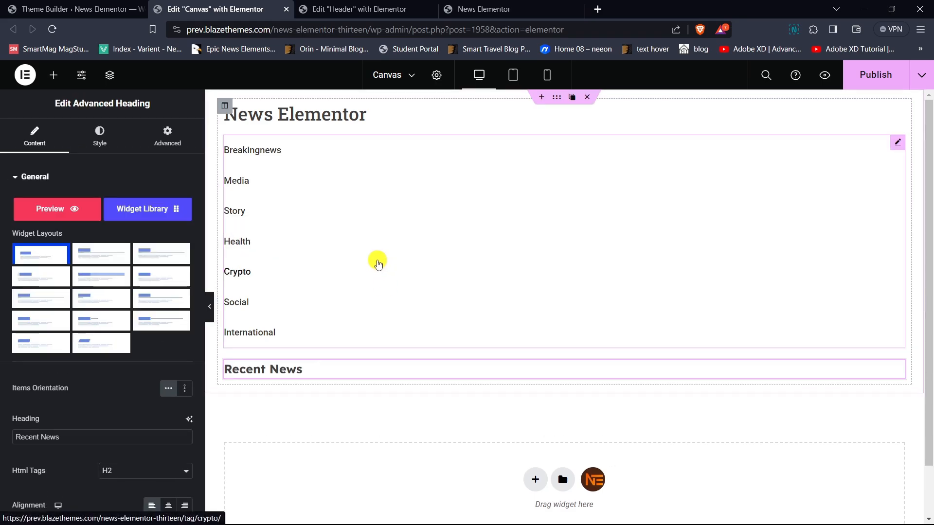
{"action": "scroll", "coordinate": [365, 245], "scroll_direction": "down", "scroll_amount": 1}
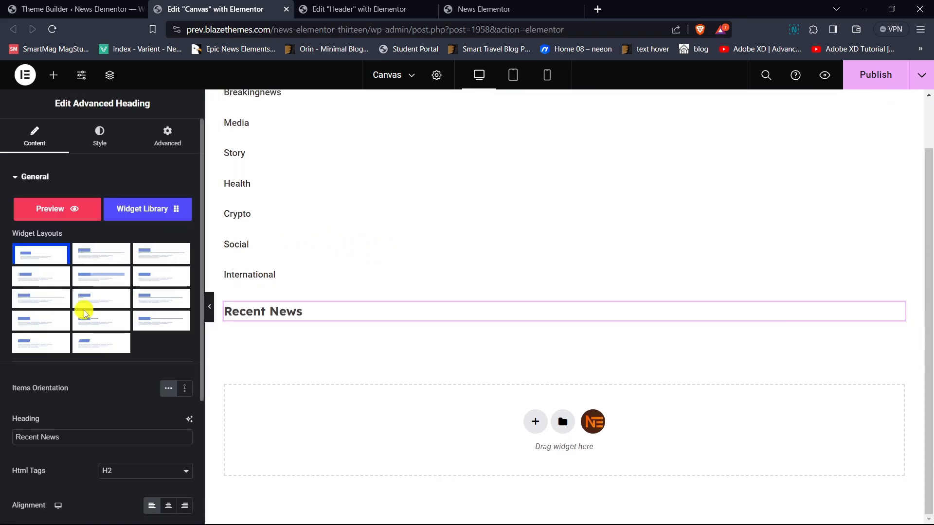
{"action": "left_click", "coordinate": [101, 330]}
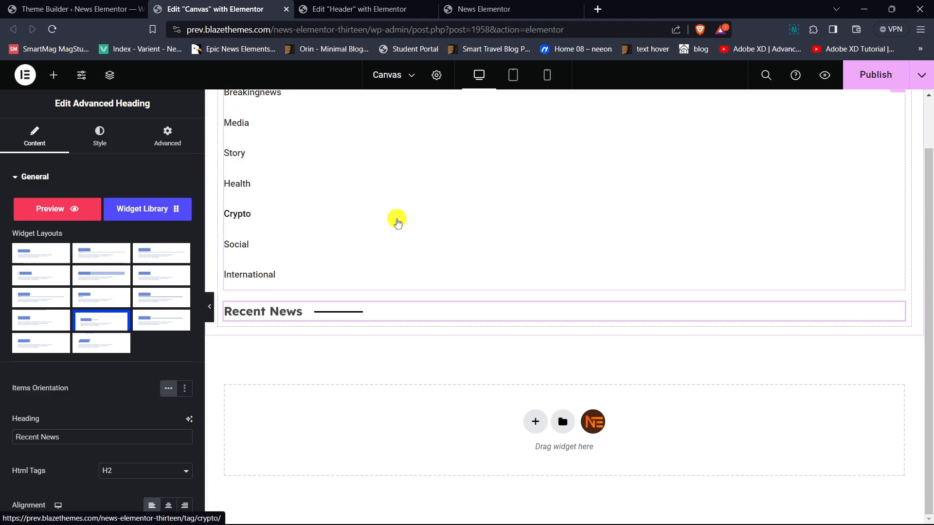
Add a News List 1 widget below the nav menu and move the Recent News heading above the news list.
{"action": "left_click", "coordinate": [53, 74]}
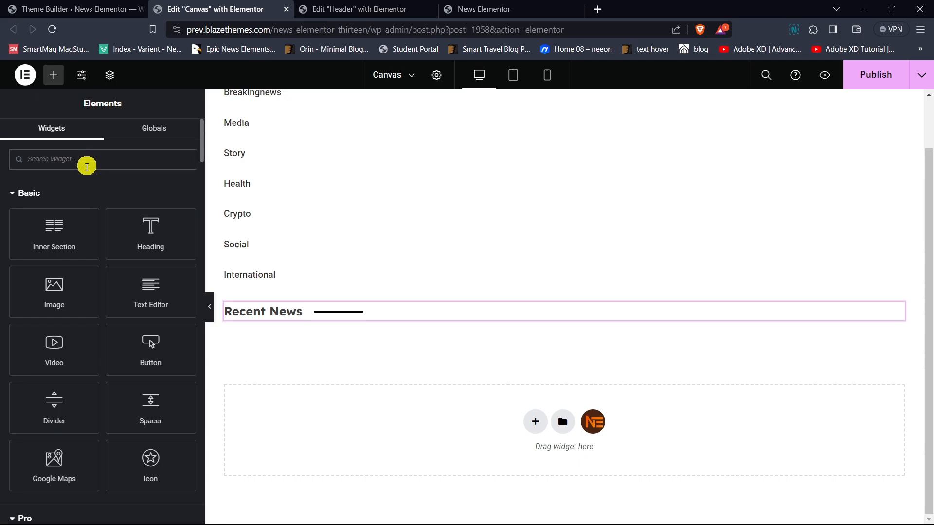
{"action": "type", "text": "list"}
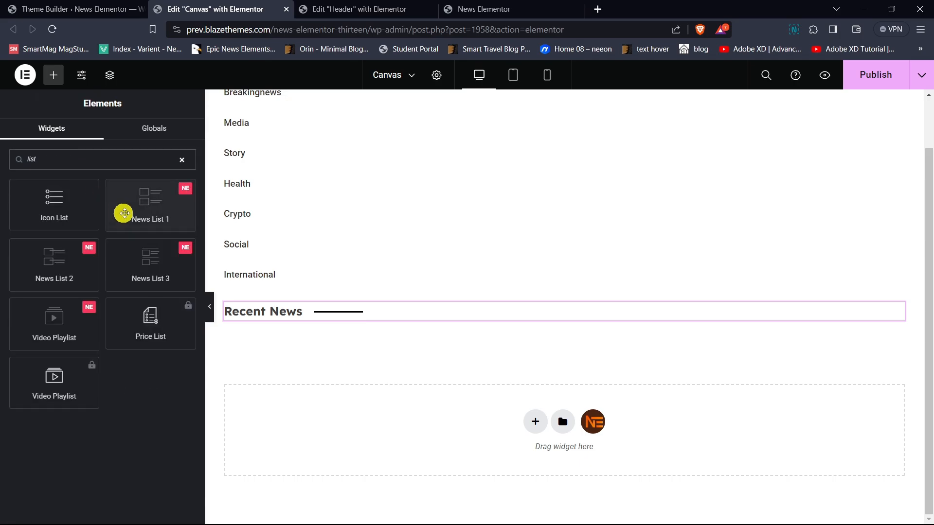
{"action": "left_click_drag", "start_coordinate": [123, 208], "coordinate": [313, 313]}
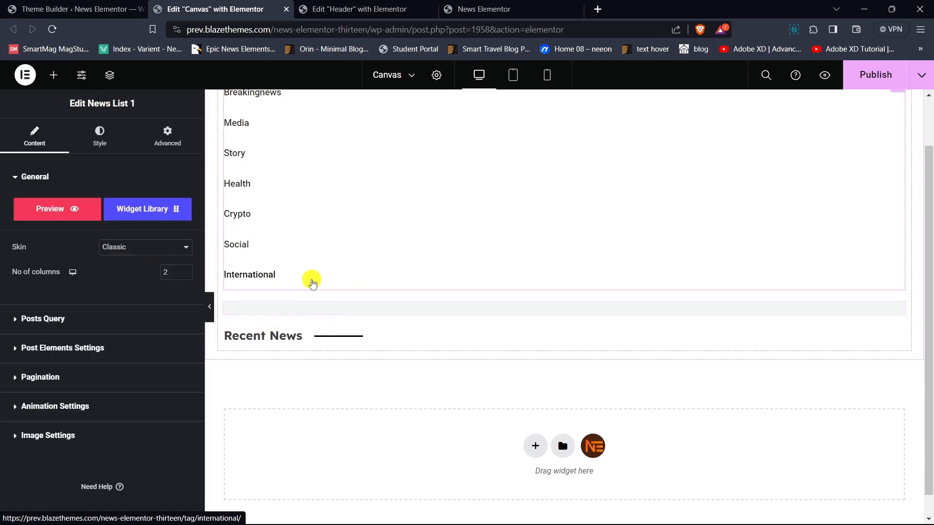
{"action": "scroll", "coordinate": [311, 316], "scroll_direction": "down", "scroll_amount": 4}
{"action": "left_click_drag", "start_coordinate": [323, 362], "coordinate": [271, 138]}
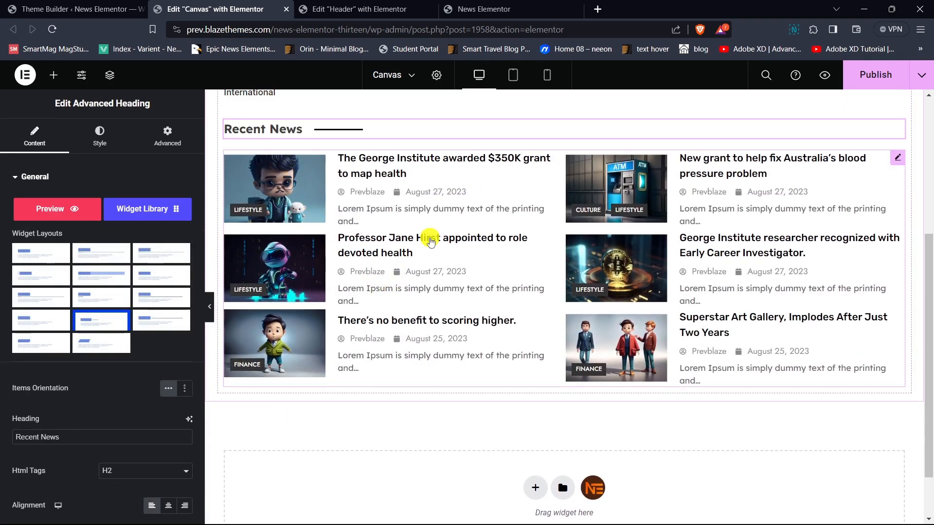
Set the News List 1 widget's number of columns to 1.
{"action": "left_click", "coordinate": [428, 237]}
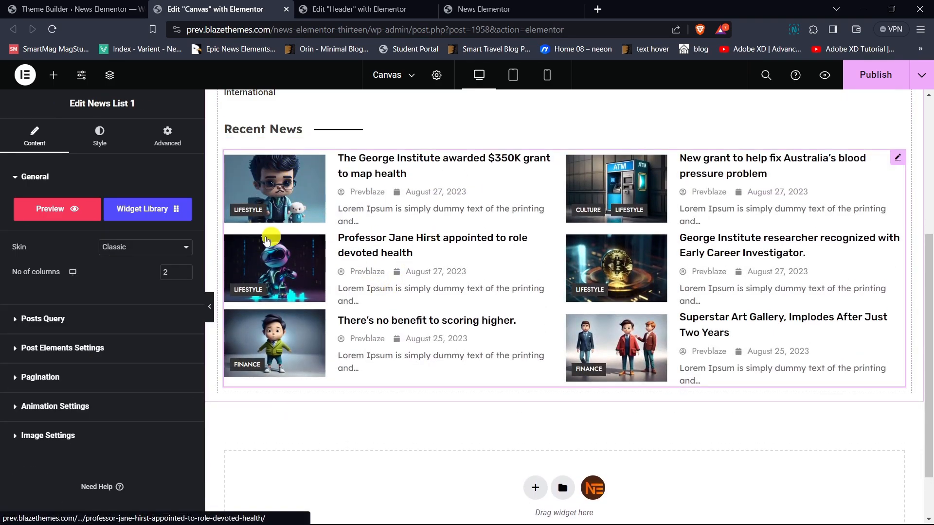
{"action": "left_click", "coordinate": [186, 270]}
{"action": "left_click", "coordinate": [185, 274]}
{"action": "left_click", "coordinate": [185, 274]}
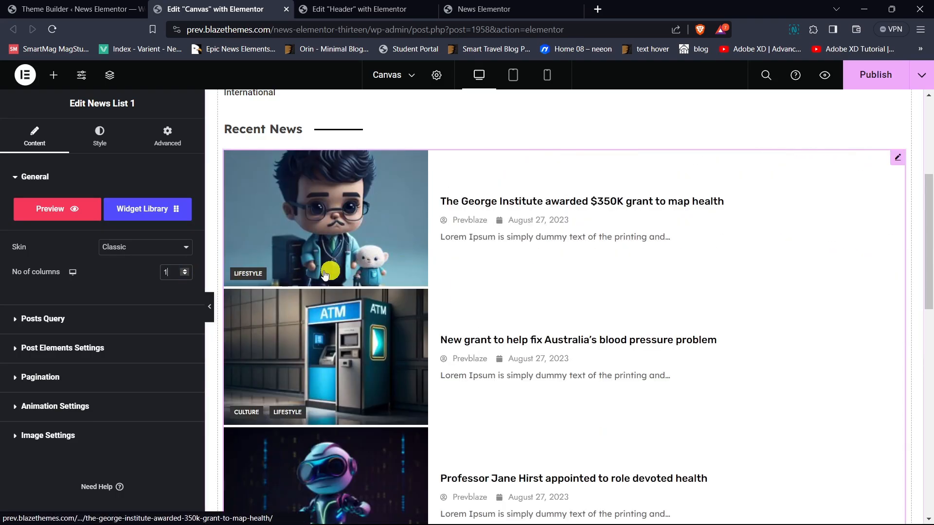
Set both the column gap and the row gap of the news list to 20.
{"action": "left_click", "coordinate": [97, 136]}
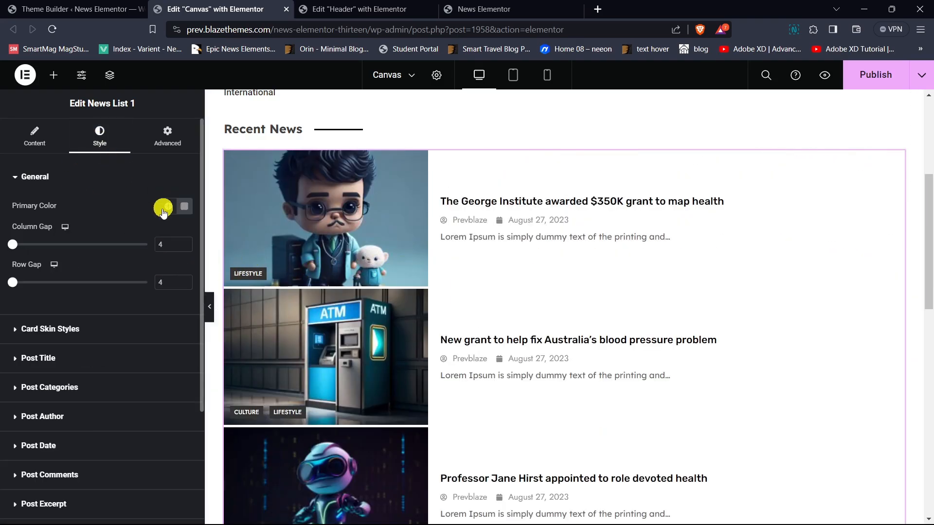
{"action": "type", "text": "20"}
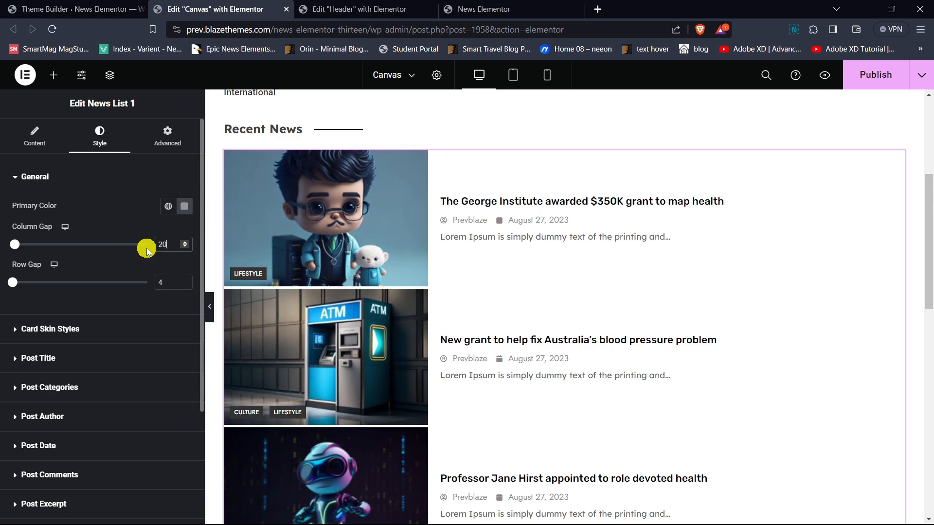
{"action": "double_click", "coordinate": [171, 282]}
{"action": "type", "text": "20"}
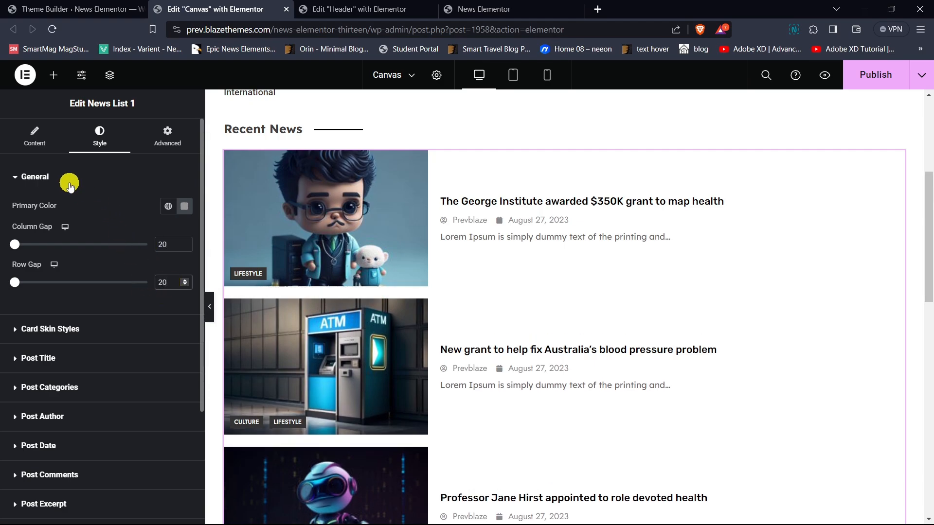
Set the excerpt length of the news list posts to 20 words.
{"action": "left_click", "coordinate": [34, 138]}
{"action": "left_click", "coordinate": [45, 177]}
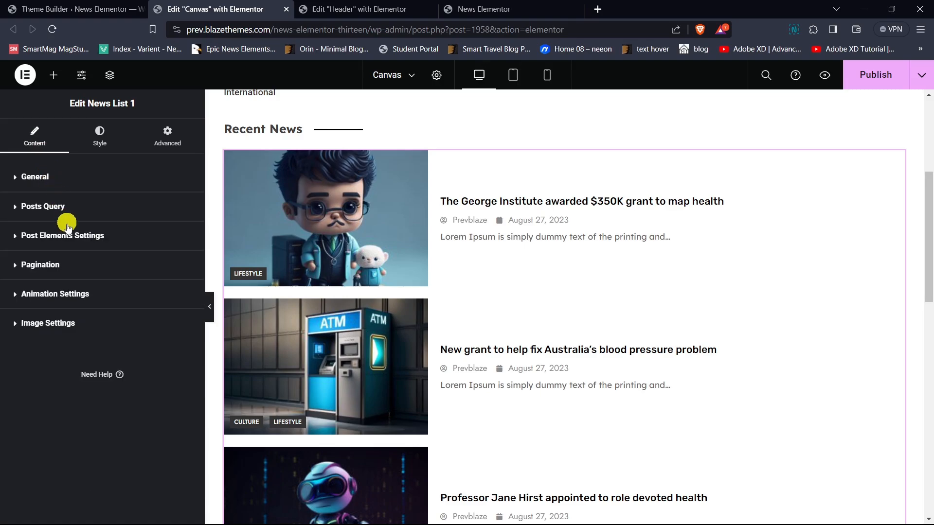
{"action": "left_click", "coordinate": [67, 235]}
{"action": "scroll", "coordinate": [138, 288], "scroll_direction": "down", "scroll_amount": 4}
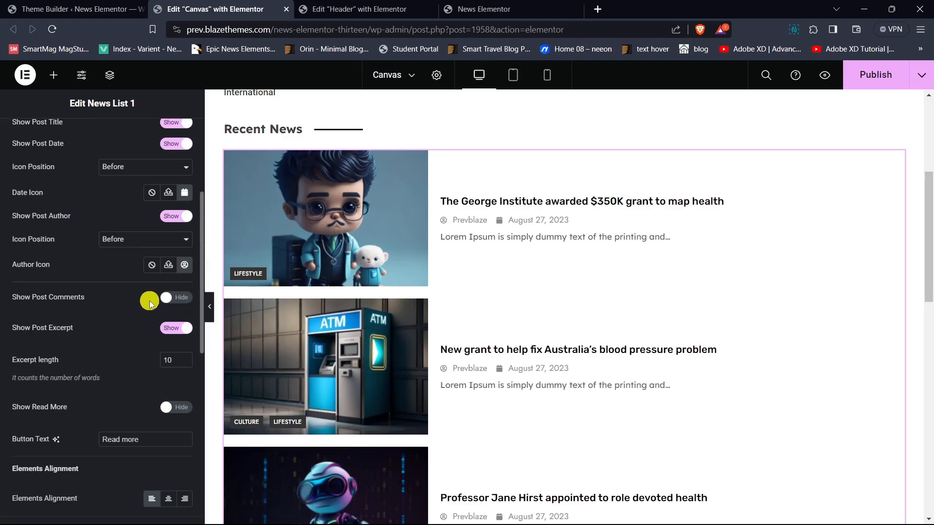
{"action": "left_click", "coordinate": [186, 358]}
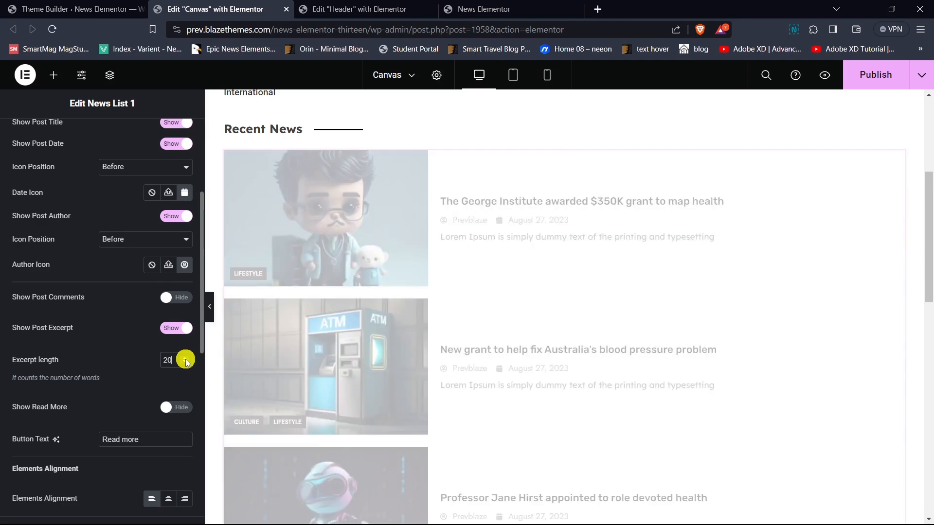
{"action": "scroll", "coordinate": [130, 156], "scroll_direction": "up", "scroll_amount": 4}
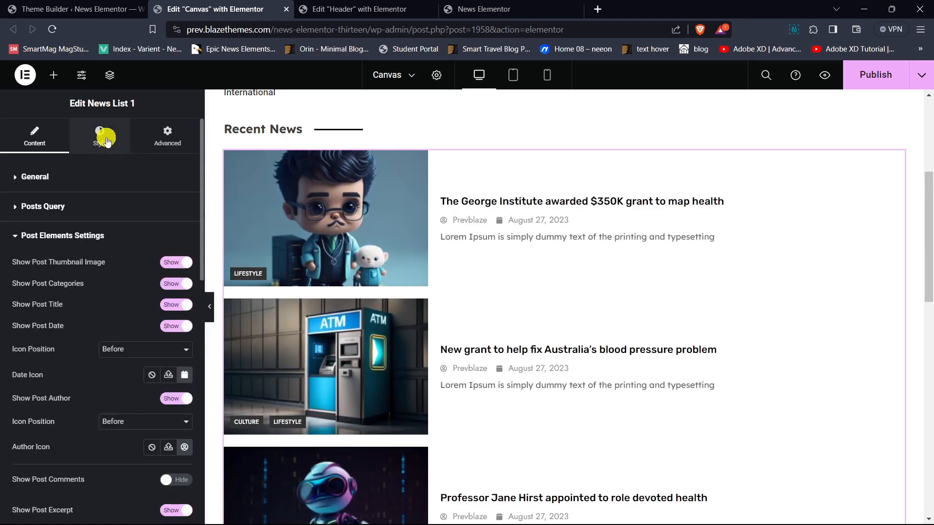
Set the news list's post title font family to Roboto Slab with a size of 20 px.
{"action": "left_click", "coordinate": [100, 135]}
{"action": "left_click", "coordinate": [73, 177]}
{"action": "left_click", "coordinate": [66, 237]}
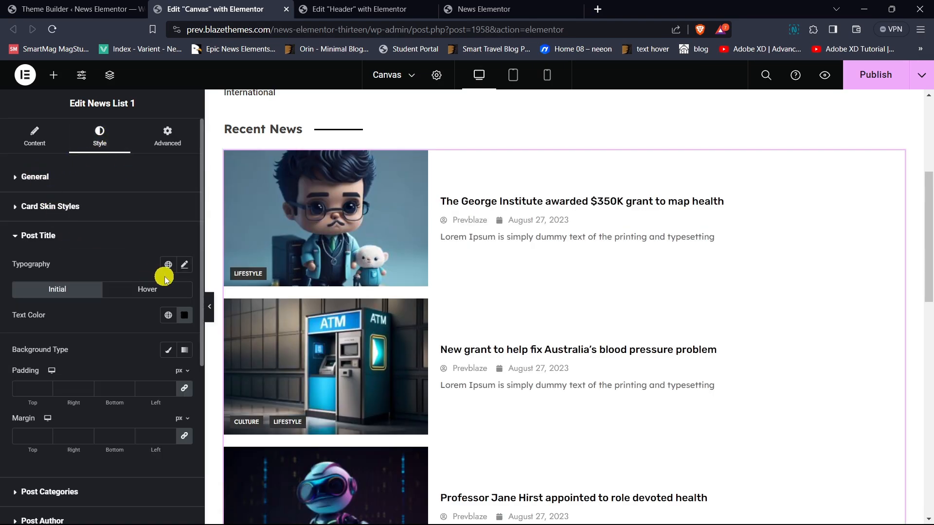
{"action": "left_click", "coordinate": [183, 268]}
{"action": "left_click", "coordinate": [130, 259]}
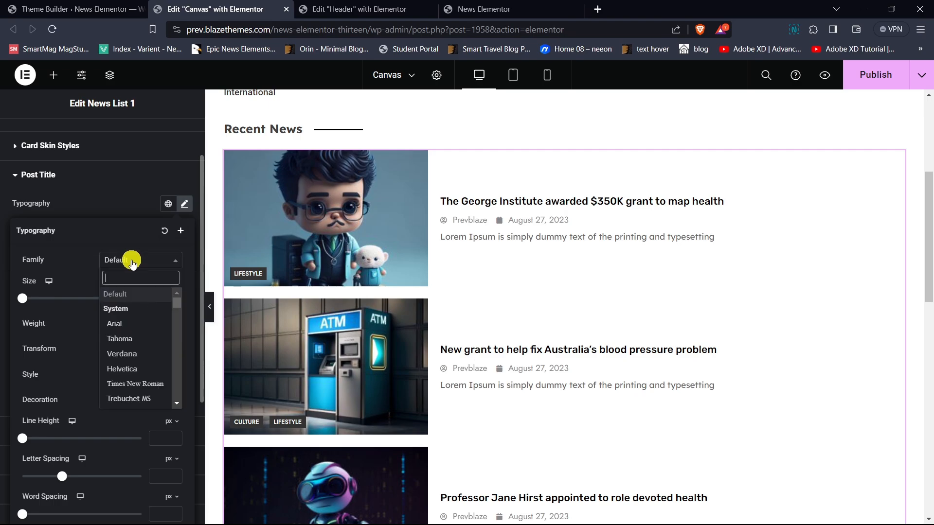
{"action": "type", "text": "roboto slab"}
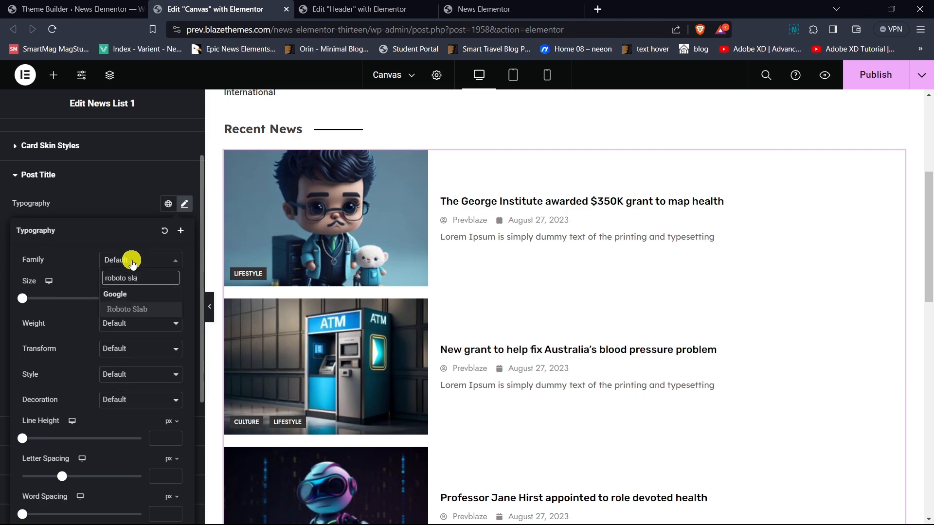
{"action": "key", "text": "Return"}
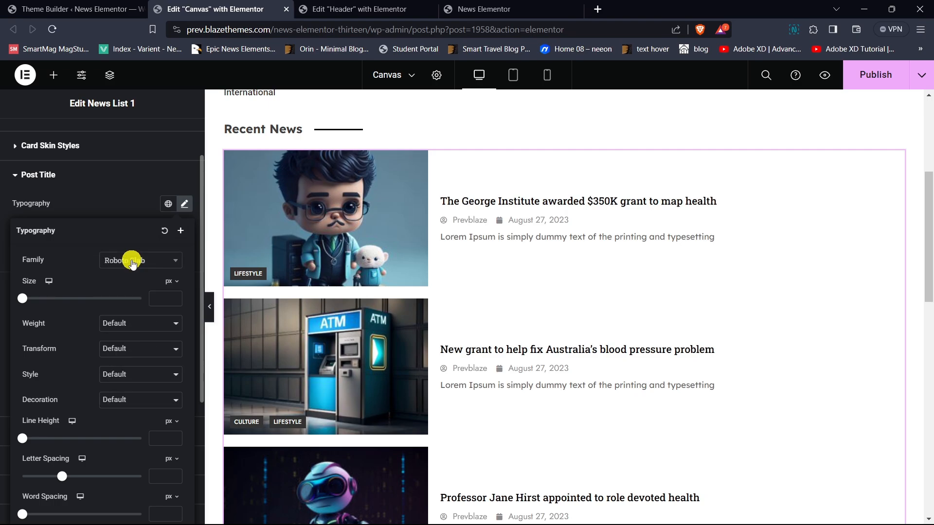
{"action": "left_click", "coordinate": [164, 299]}
{"action": "type", "text": "20"}
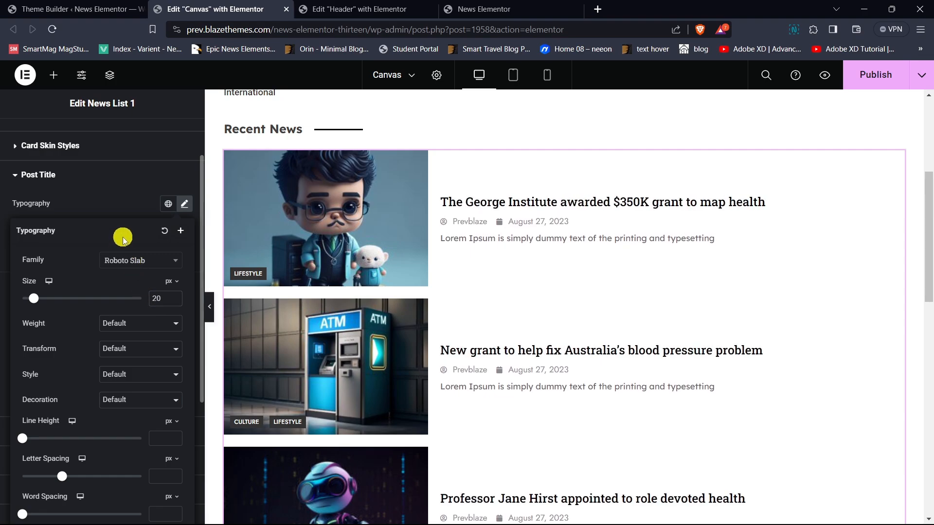
Set the post title's font weight to 500 (Medium).
{"action": "scroll", "coordinate": [122, 237], "scroll_direction": "down", "scroll_amount": 3}
{"action": "left_click", "coordinate": [125, 202]}
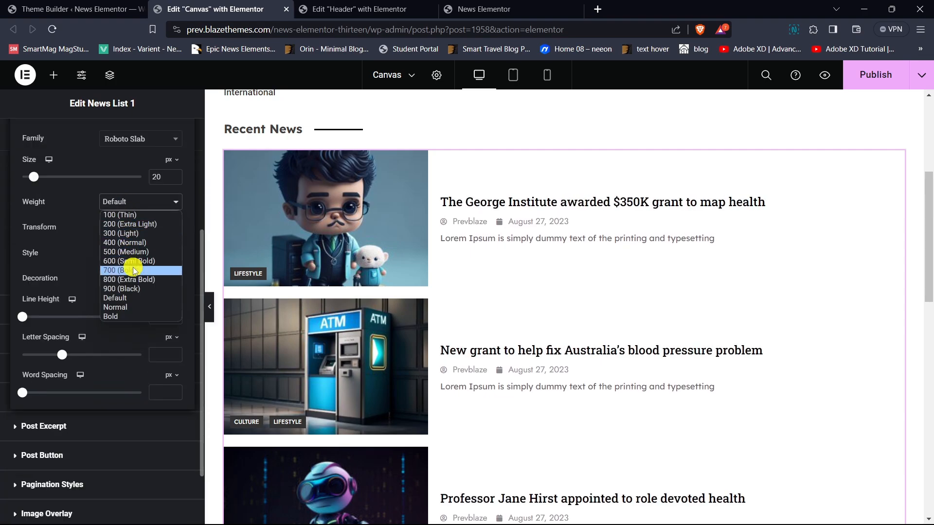
{"action": "left_click", "coordinate": [131, 252]}
{"action": "scroll", "coordinate": [142, 235], "scroll_direction": "up", "scroll_amount": 2}
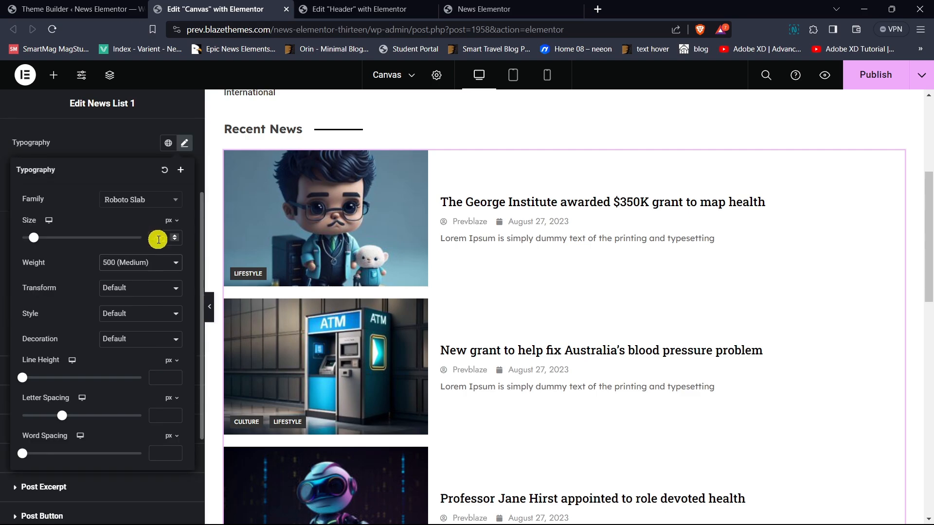
{"action": "left_click", "coordinate": [134, 166]}
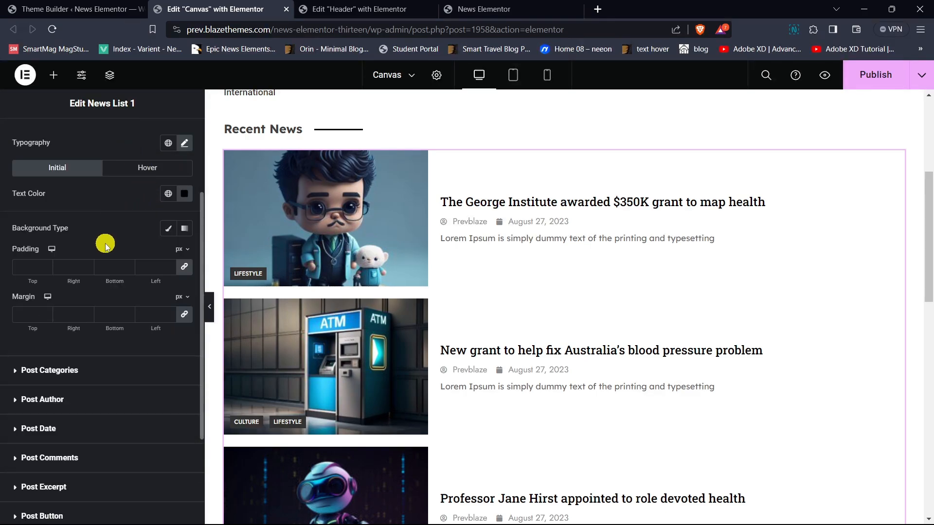
Unlink the post title's margin values and set only the bottom margin to 13 px.
{"action": "scroll", "coordinate": [105, 247], "scroll_direction": "up", "scroll_amount": 1}
{"action": "left_click", "coordinate": [183, 375]}
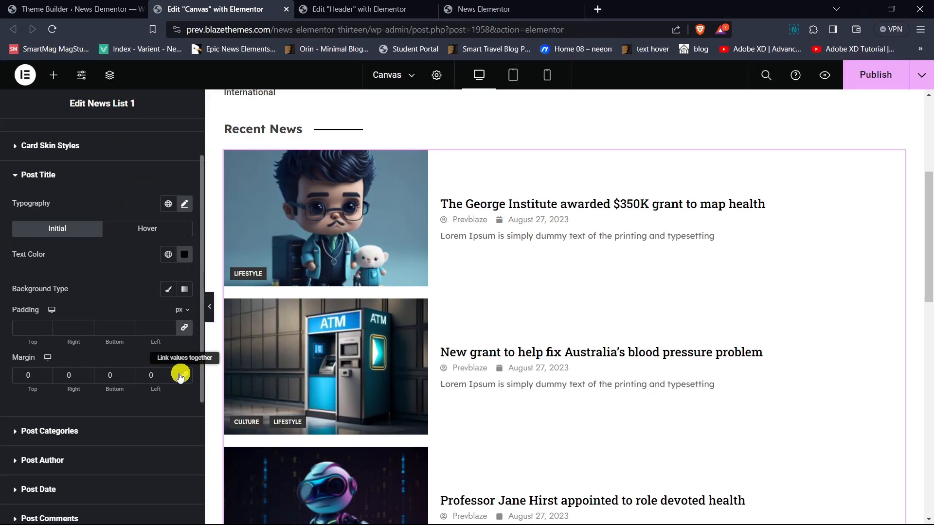
{"action": "double_click", "coordinate": [134, 374]}
{"action": "type", "text": "13"}
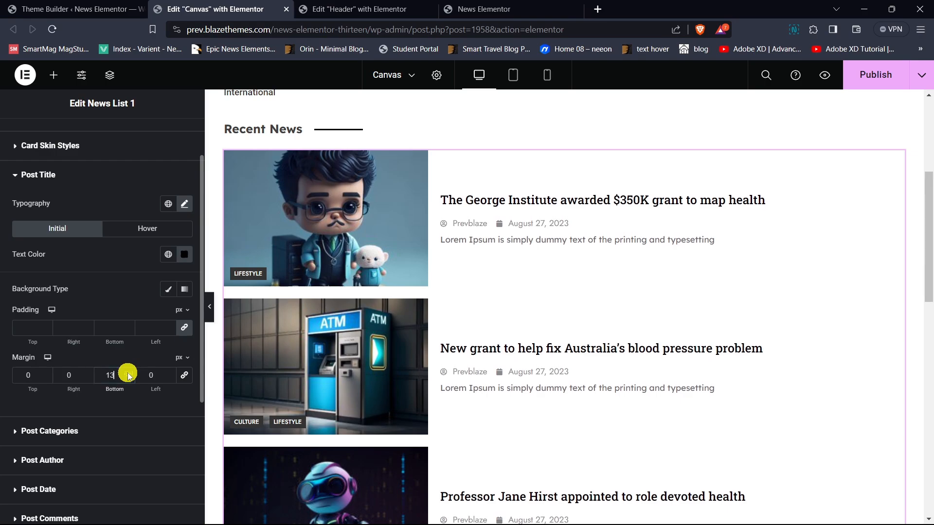
Set the news list post title's bottom margin to 15 px.
{"action": "left_click", "coordinate": [128, 373]}
{"action": "left_click", "coordinate": [128, 373]}
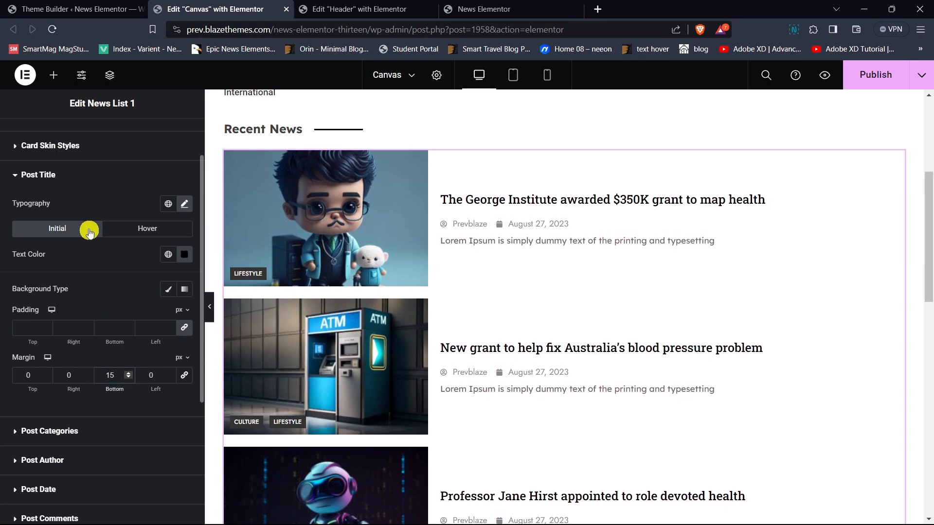
{"action": "left_click", "coordinate": [57, 180]}
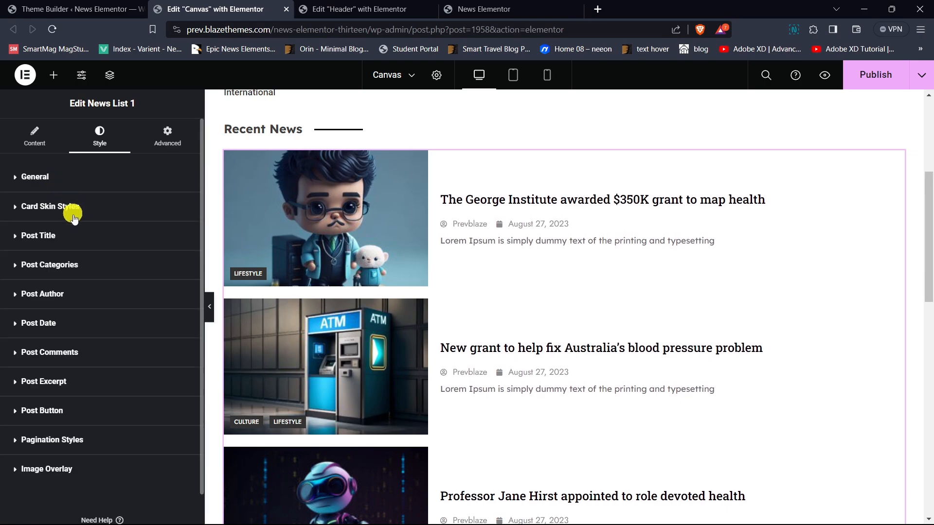
Set the news list's post author font family to Open Sans with a size of 14 px.
{"action": "left_click", "coordinate": [73, 300]}
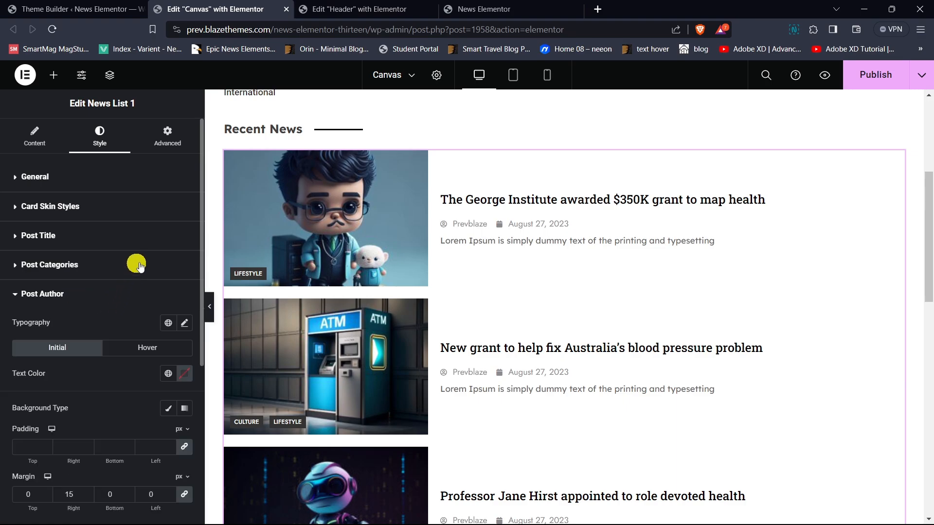
{"action": "left_click", "coordinate": [184, 267]}
{"action": "left_click", "coordinate": [133, 319]}
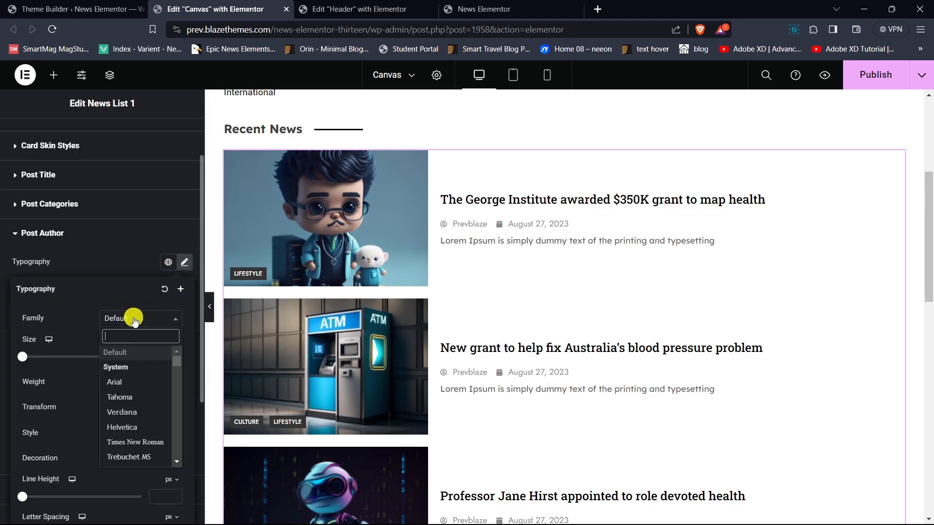
{"action": "type", "text": "open sa"}
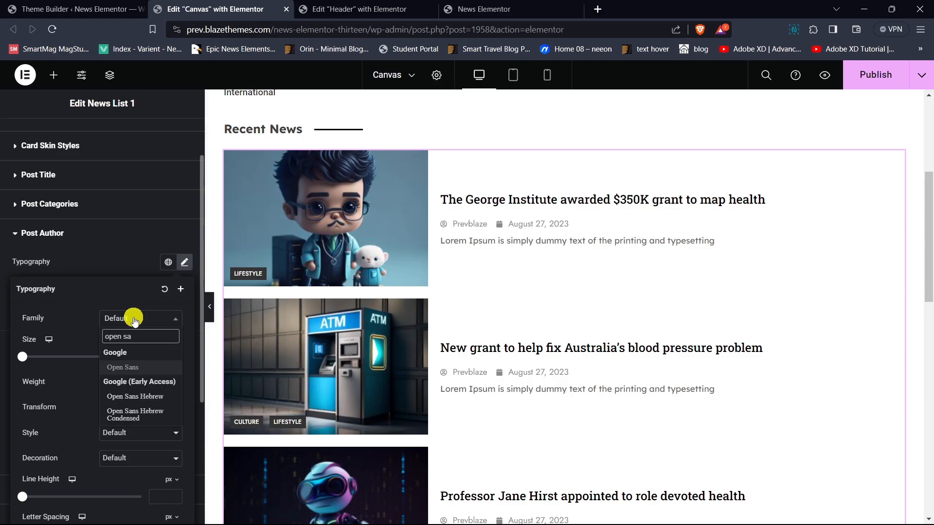
{"action": "key", "text": "Return"}
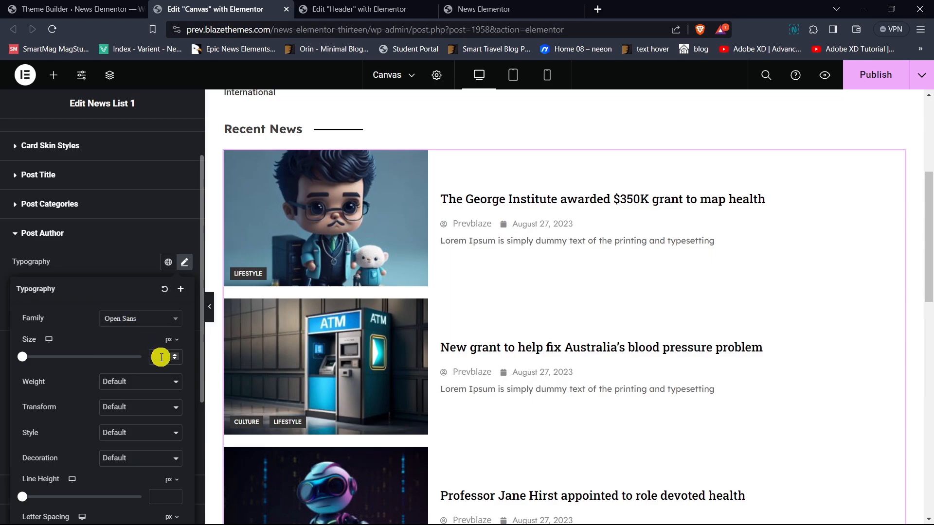
{"action": "type", "text": "16"}
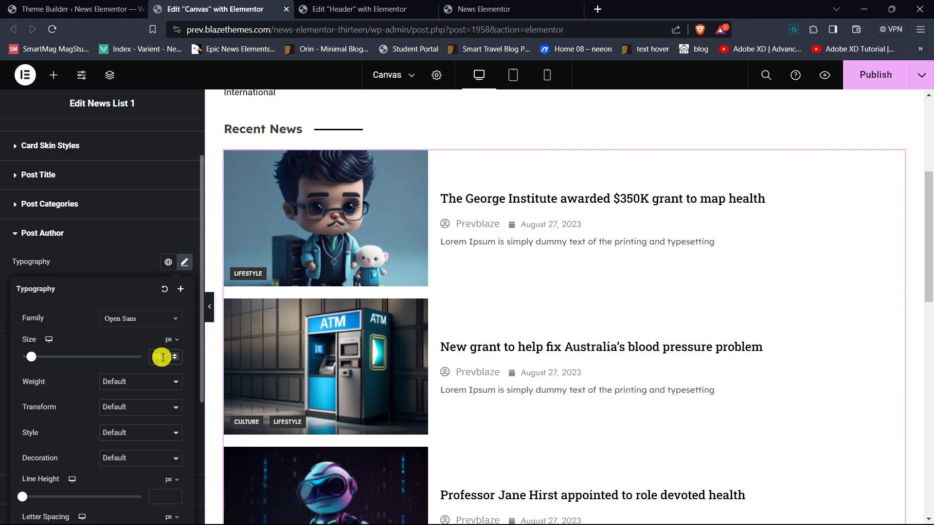
{"action": "left_click", "coordinate": [174, 360]}
{"action": "left_click", "coordinate": [174, 360]}
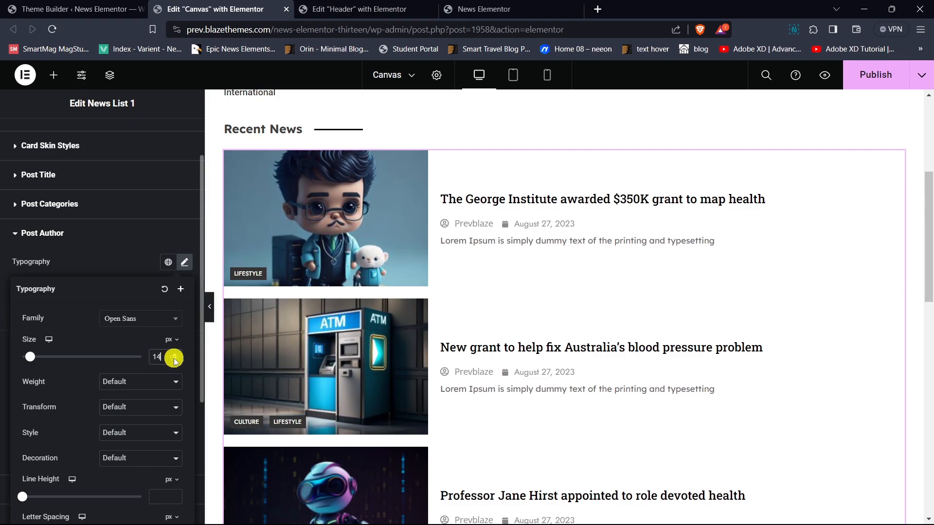
Set the post author's font weight to 400 (Normal) and its size to 13 px.
{"action": "left_click", "coordinate": [135, 380]}
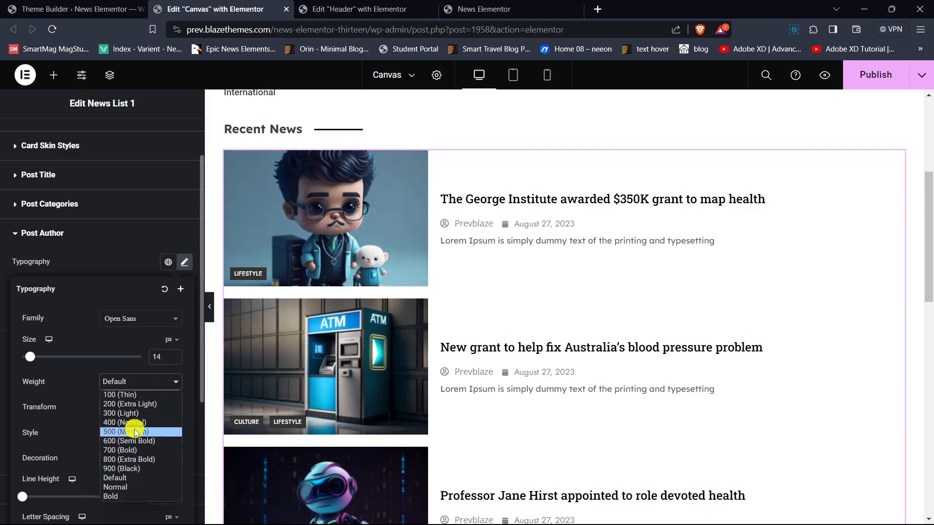
{"action": "left_click", "coordinate": [131, 422]}
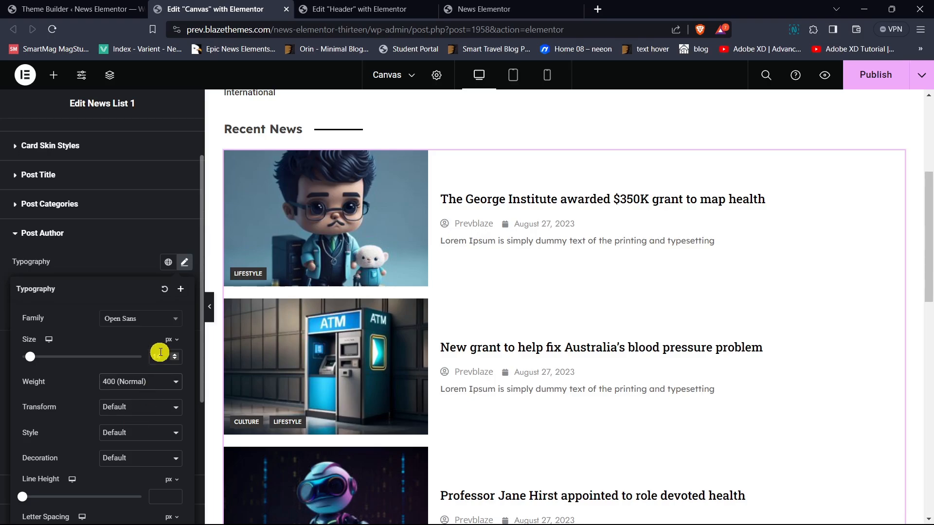
{"action": "left_click", "coordinate": [174, 362]}
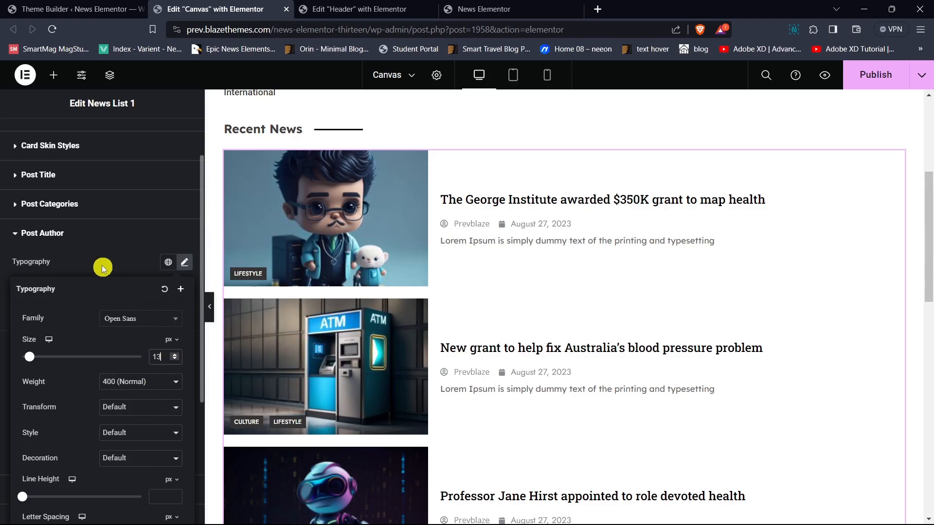
{"action": "left_click", "coordinate": [71, 235]}
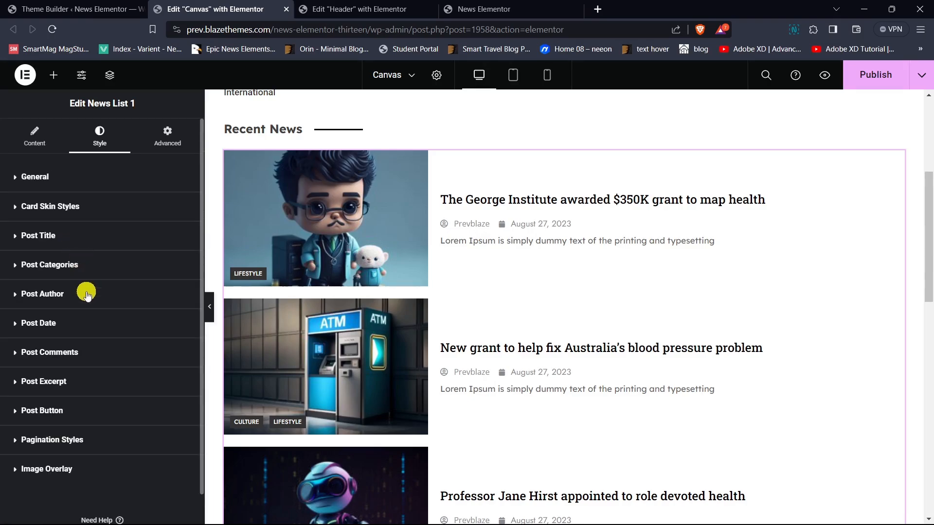
Set the font family of the news list's post date to Open Sans and adjust its font size.
{"action": "left_click", "coordinate": [73, 325]}
{"action": "scroll", "coordinate": [120, 295], "scroll_direction": "down", "scroll_amount": 3}
{"action": "left_click", "coordinate": [184, 230]}
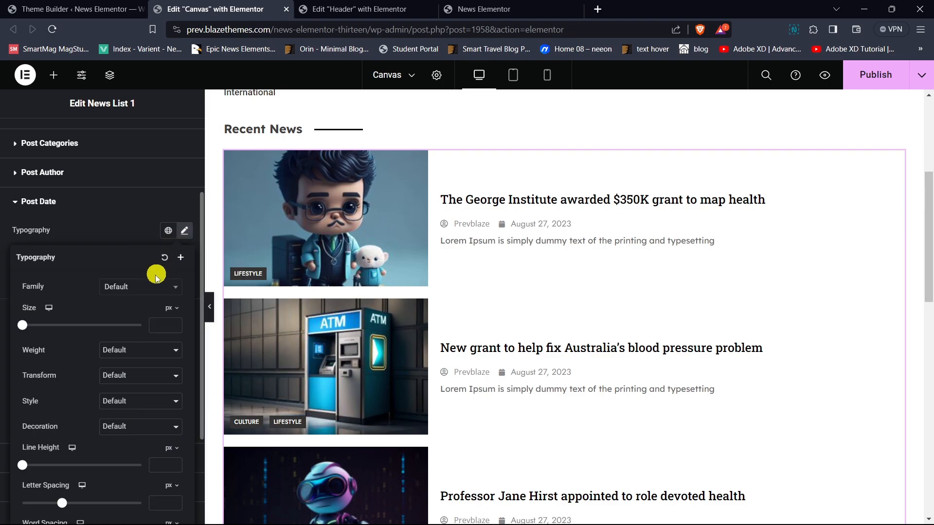
{"action": "left_click", "coordinate": [143, 288]}
{"action": "type", "text": "open sa"}
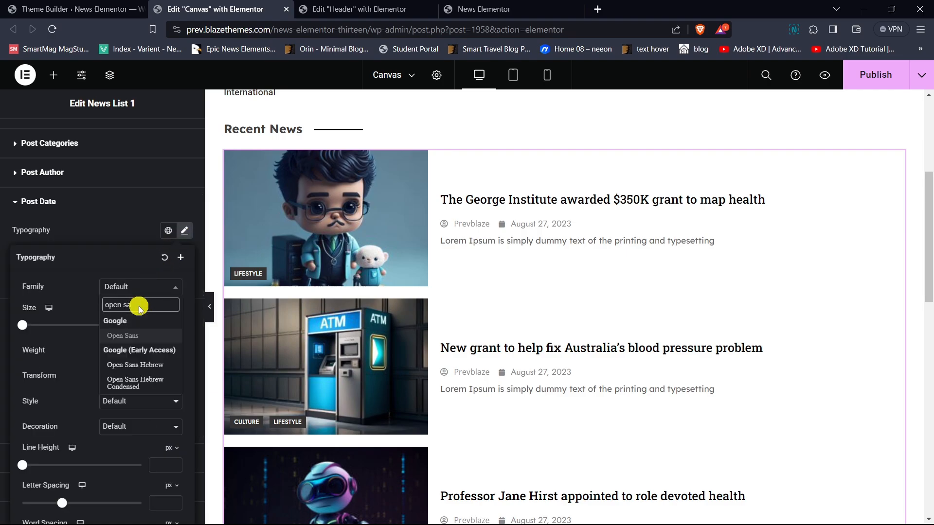
{"action": "key", "text": "Return"}
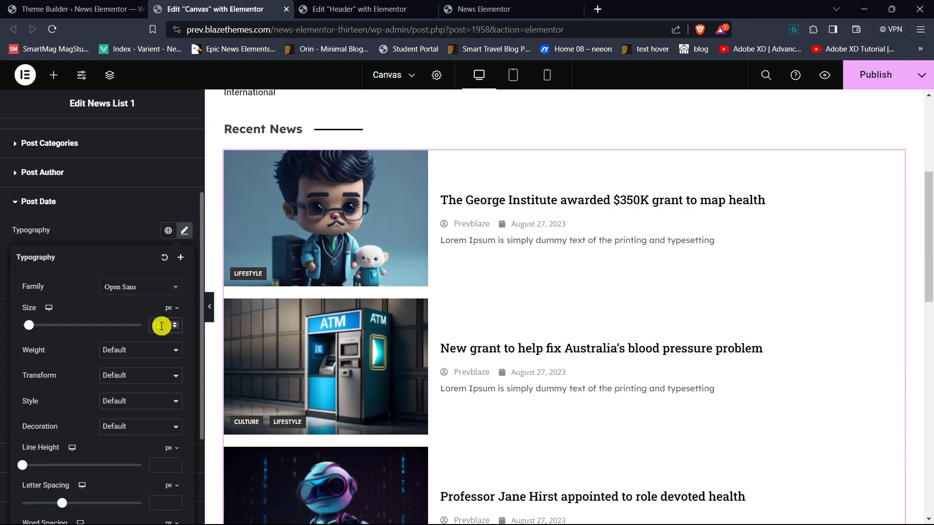
{"action": "left_click", "coordinate": [129, 235]}
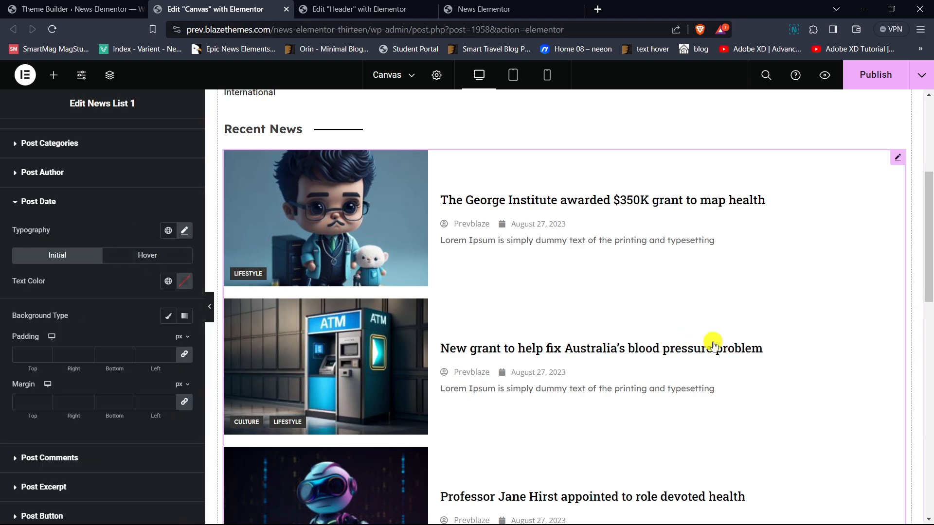
{"action": "left_click", "coordinate": [53, 203]}
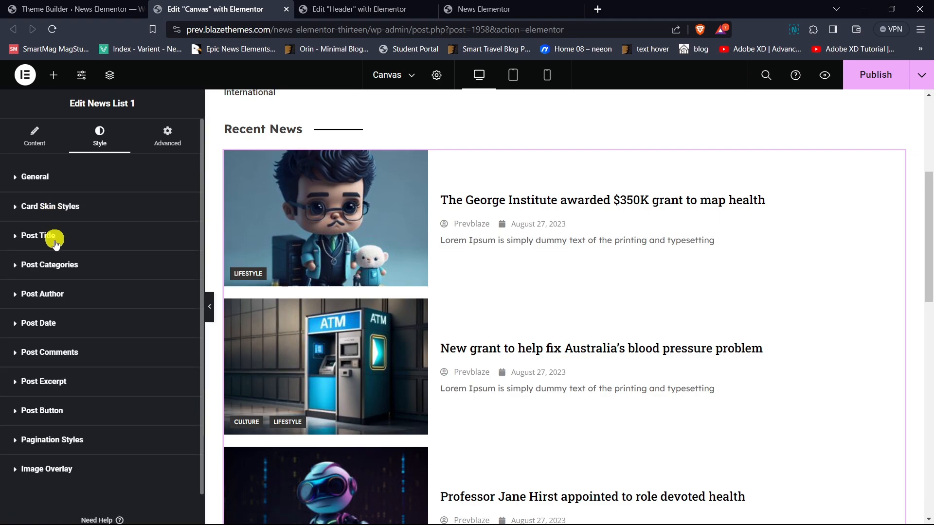
Set the news list's post excerpt font family to Open Sans with a size of 16 px.
{"action": "left_click", "coordinate": [77, 382]}
{"action": "scroll", "coordinate": [137, 292], "scroll_direction": "down", "scroll_amount": 4}
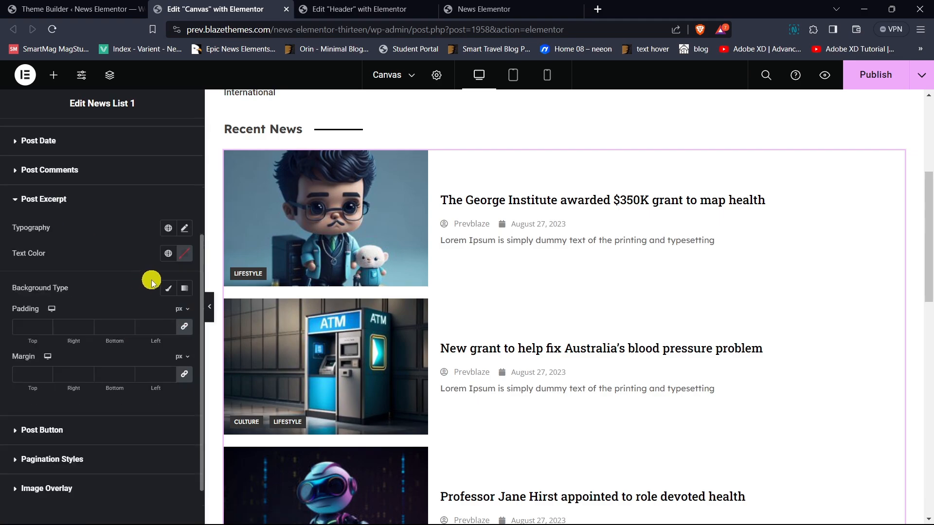
{"action": "left_click", "coordinate": [184, 227]}
{"action": "left_click", "coordinate": [140, 286]}
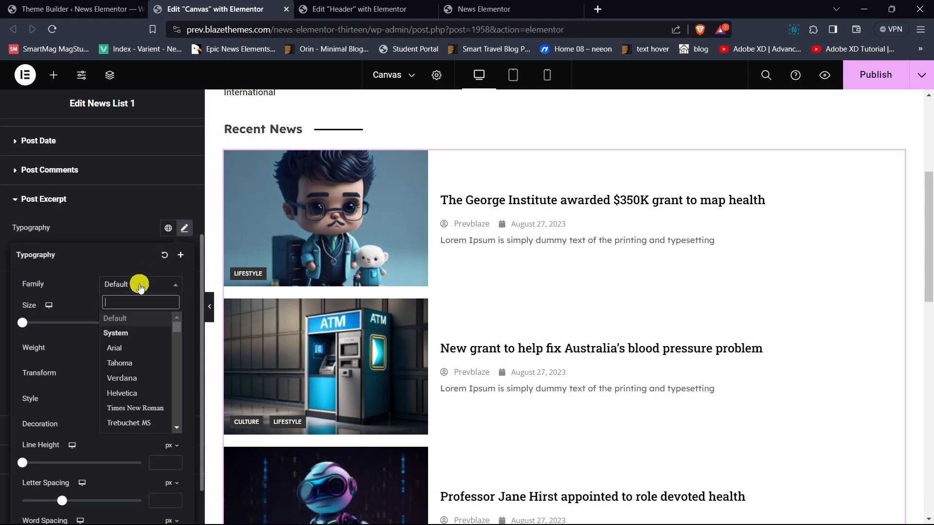
{"action": "type", "text": "o"}
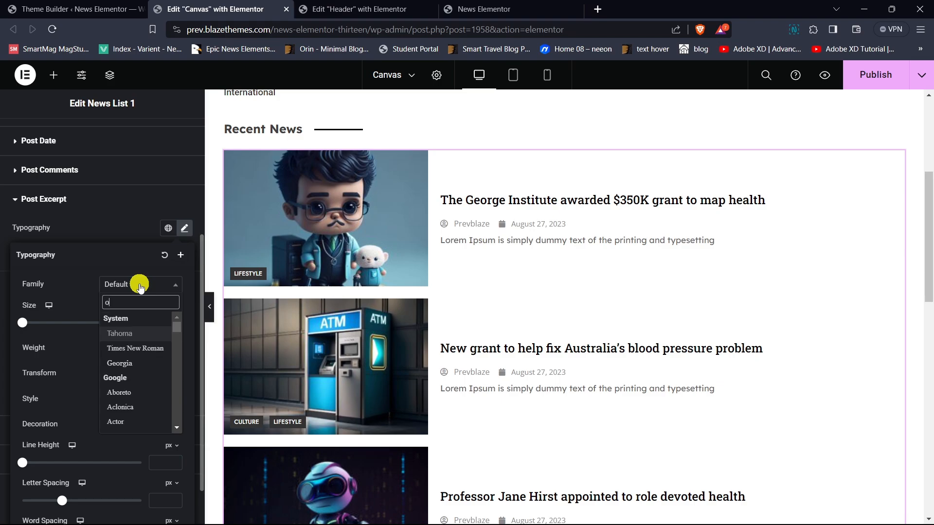
{"action": "type", "text": "pen sa"}
{"action": "key", "text": "Return"}
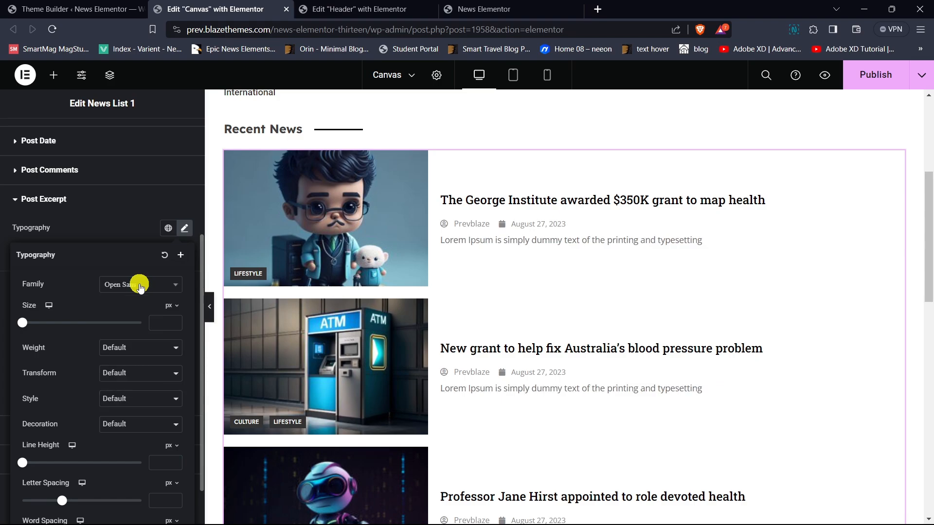
{"action": "left_click", "coordinate": [163, 323]}
{"action": "type", "text": "16"}
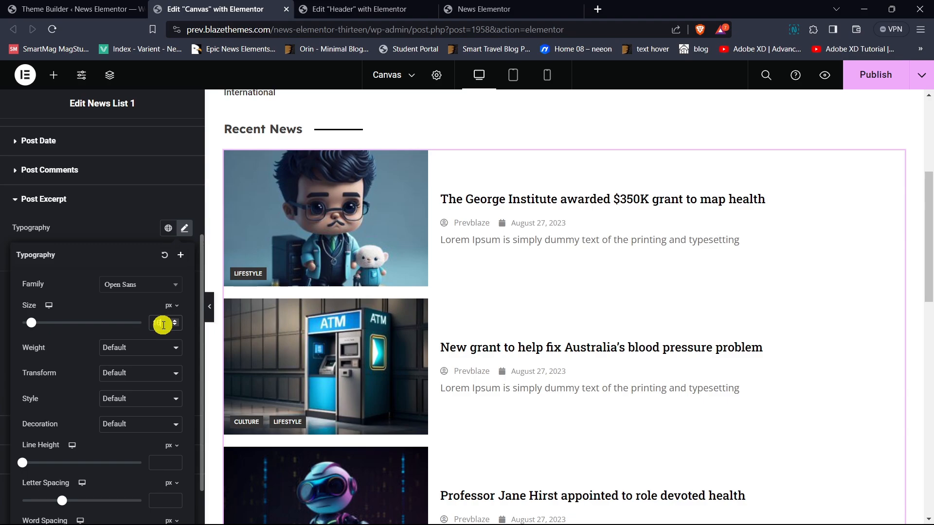
{"action": "left_click", "coordinate": [98, 232]}
Unlink the post excerpt's margin values and set only the top margin to 12 px.
{"action": "left_click", "coordinate": [45, 374]}
{"action": "type", "text": "1"}
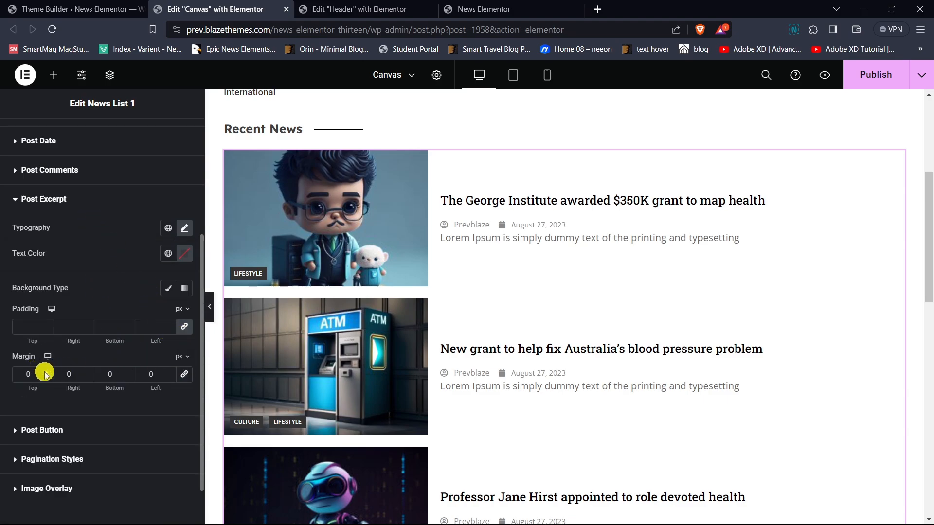
{"action": "type", "text": "1"}
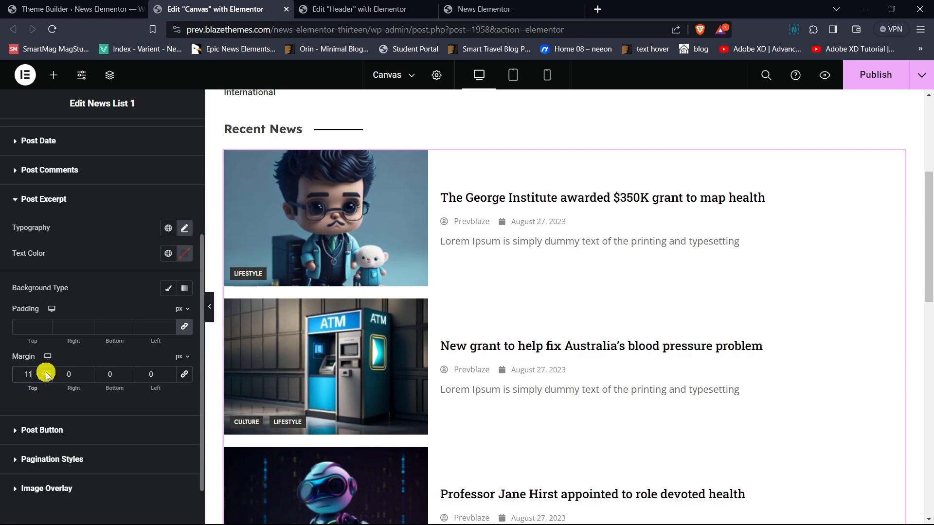
{"action": "left_click", "coordinate": [46, 372]}
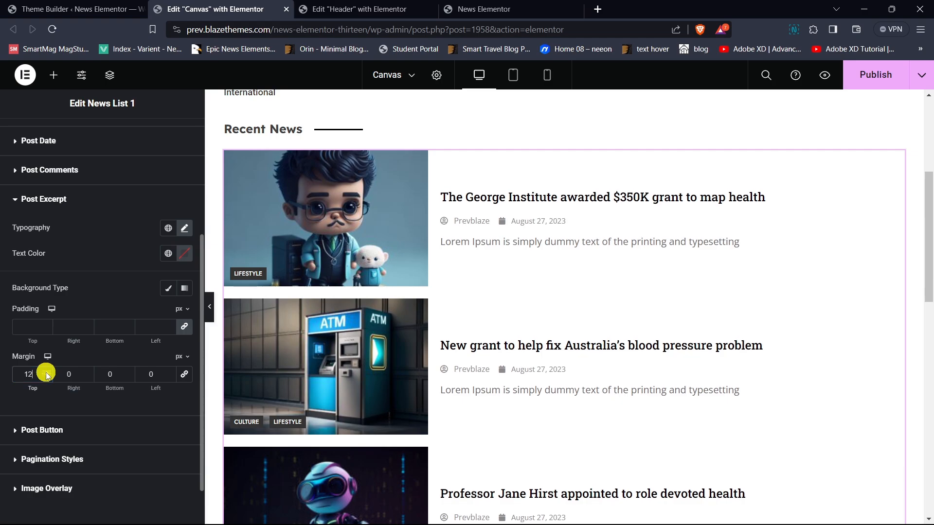
Set the news list post title's bottom margin to 19 px.
{"action": "scroll", "coordinate": [73, 205], "scroll_direction": "up", "scroll_amount": 3}
{"action": "left_click", "coordinate": [47, 174]}
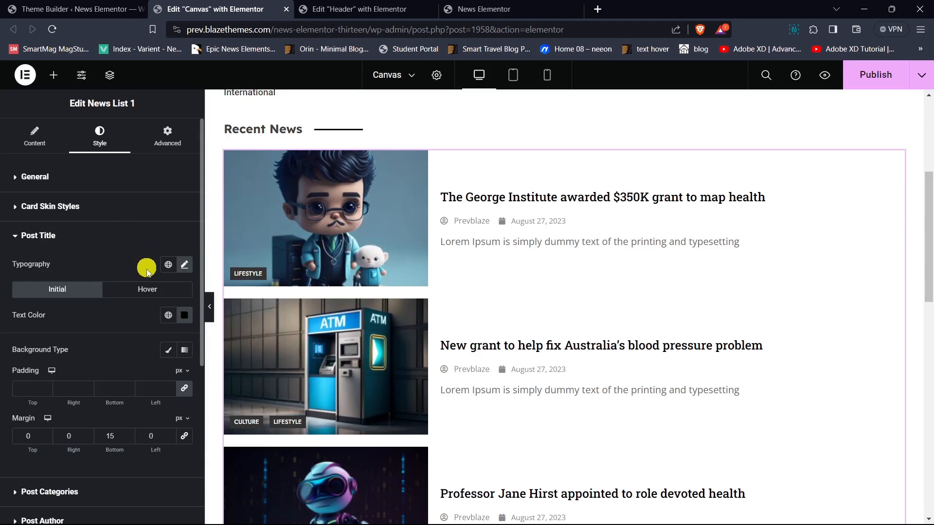
{"action": "left_click", "coordinate": [127, 434]}
{"action": "left_click", "coordinate": [127, 434]}
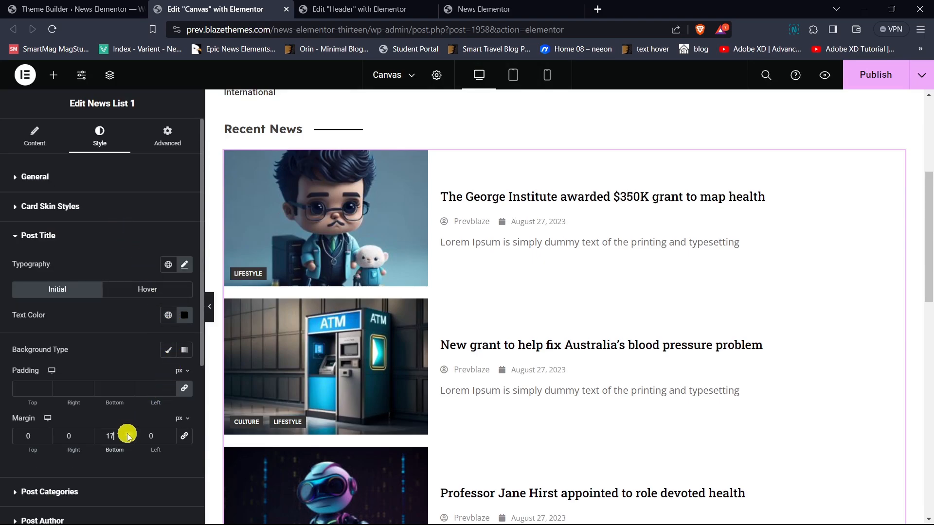
{"action": "left_click", "coordinate": [128, 433]}
{"action": "left_click", "coordinate": [128, 434]}
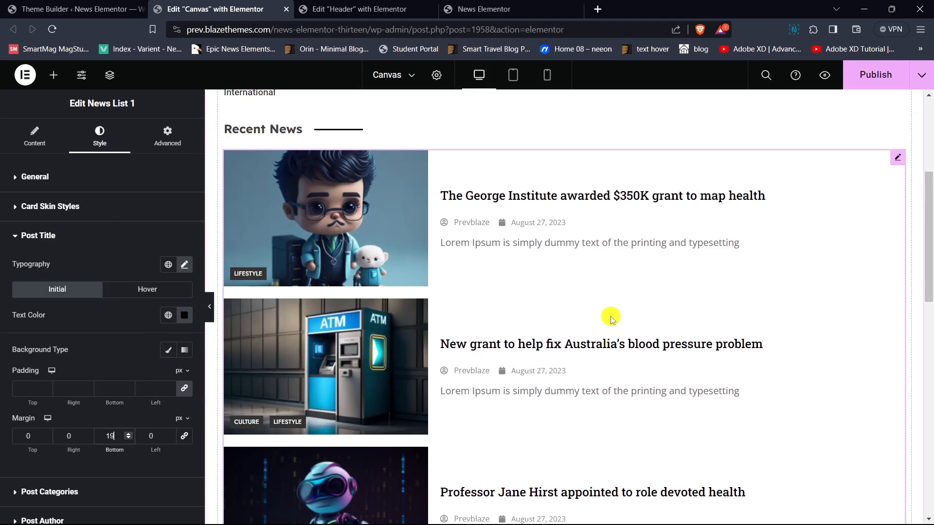
Set the image size of the news list posts to large.
{"action": "scroll", "coordinate": [614, 318], "scroll_direction": "down", "scroll_amount": 6}
{"action": "scroll", "coordinate": [613, 310], "scroll_direction": "down", "scroll_amount": 8}
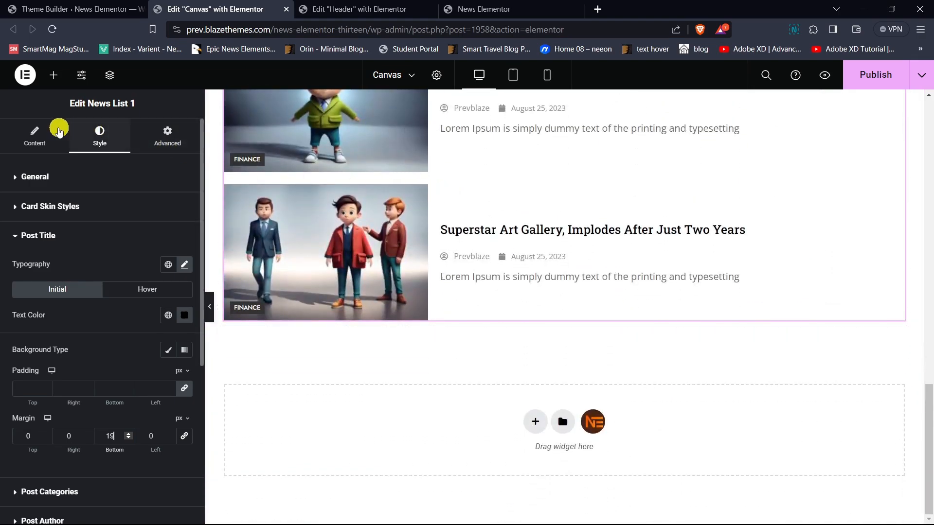
{"action": "left_click", "coordinate": [53, 134]}
{"action": "left_click", "coordinate": [54, 323]}
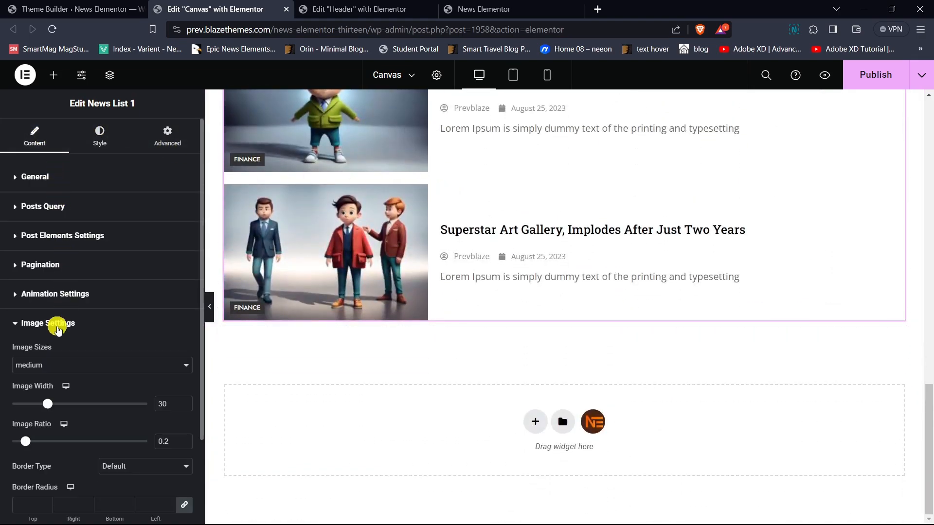
{"action": "scroll", "coordinate": [78, 324], "scroll_direction": "down", "scroll_amount": 1}
{"action": "left_click", "coordinate": [68, 305]}
{"action": "left_click", "coordinate": [70, 345]}
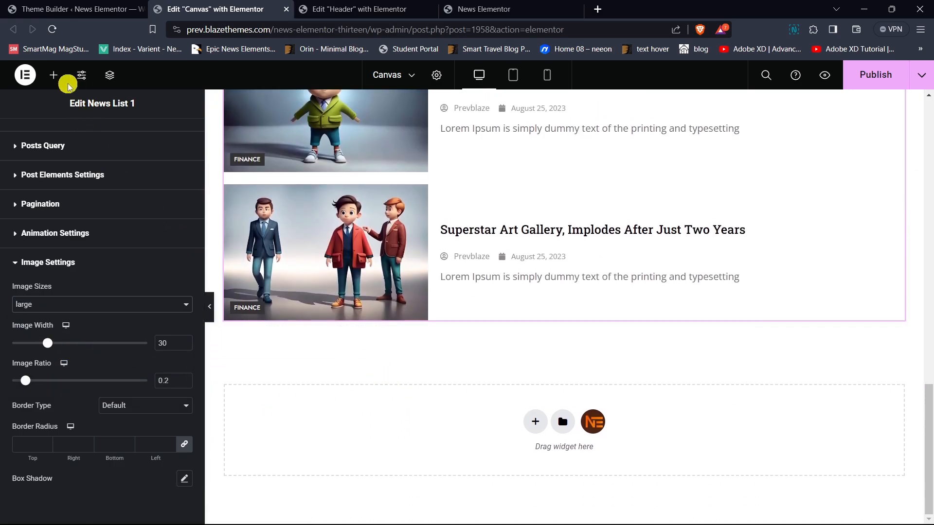
Find the Social Icons widget and add it below the news list.
{"action": "left_click", "coordinate": [53, 75]}
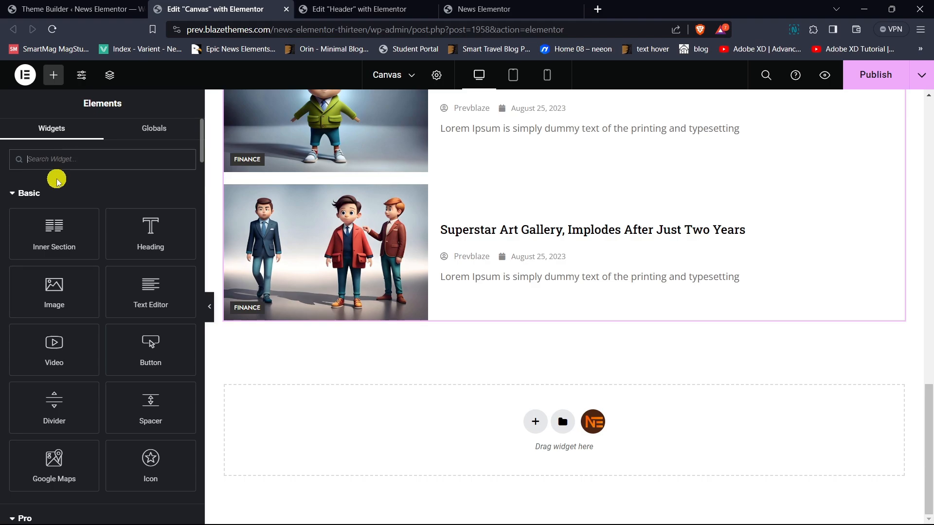
{"action": "type", "text": "socia"}
{"action": "left_click_drag", "start_coordinate": [57, 181], "coordinate": [446, 275]}
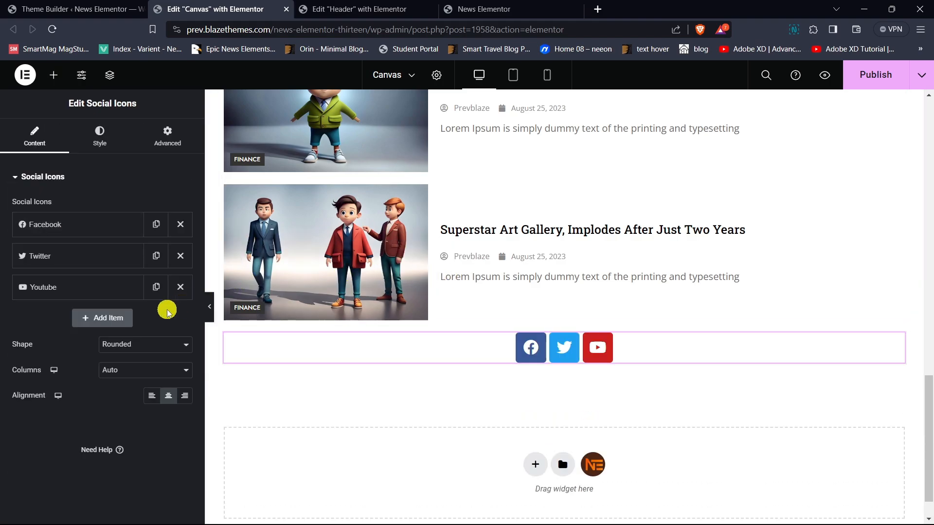
Align the social icons to the left and set their shape to Square.
{"action": "left_click", "coordinate": [151, 396]}
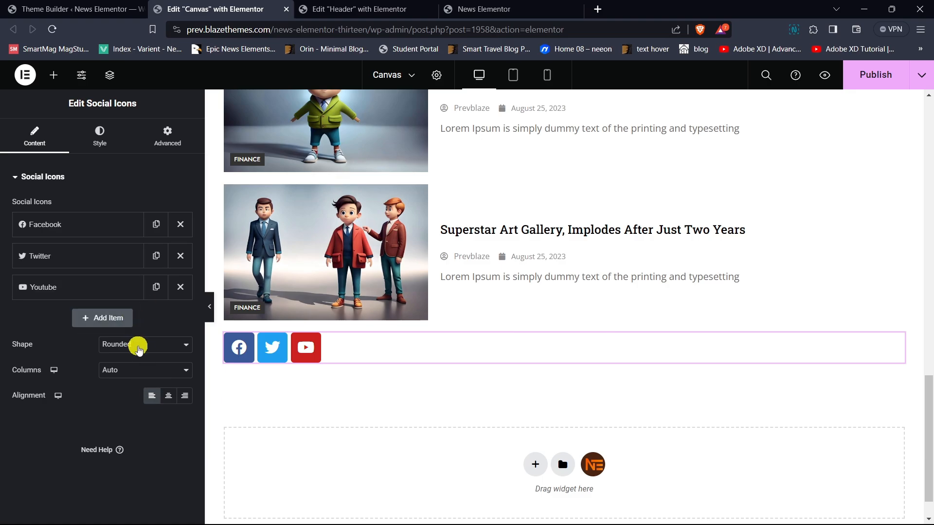
{"action": "left_click", "coordinate": [136, 346]}
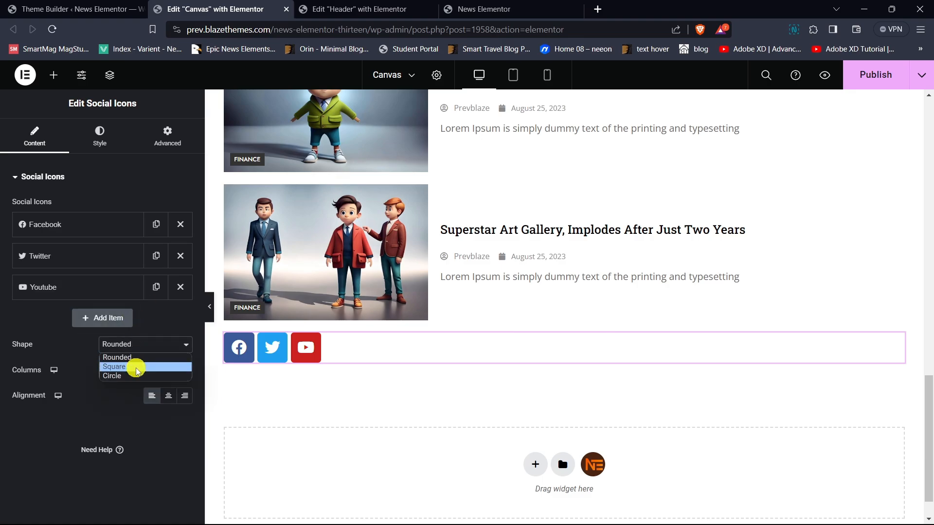
{"action": "left_click", "coordinate": [125, 375]}
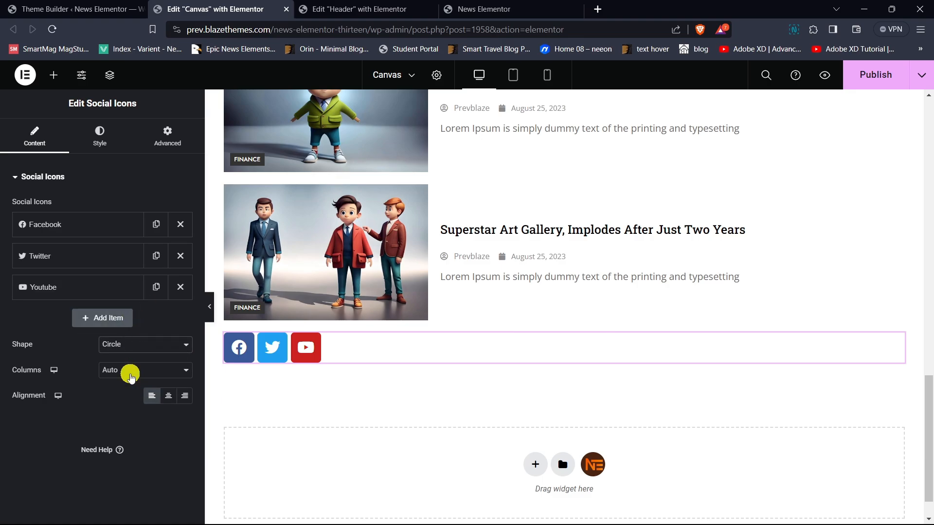
{"action": "left_click", "coordinate": [128, 347]}
{"action": "left_click", "coordinate": [125, 365]}
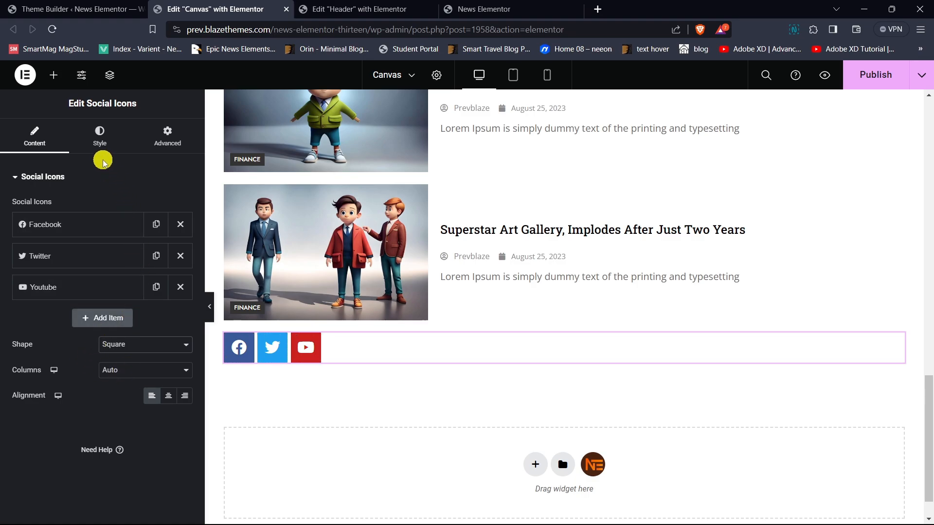
Set the social icons' size to 17 px.
{"action": "left_click", "coordinate": [99, 143]}
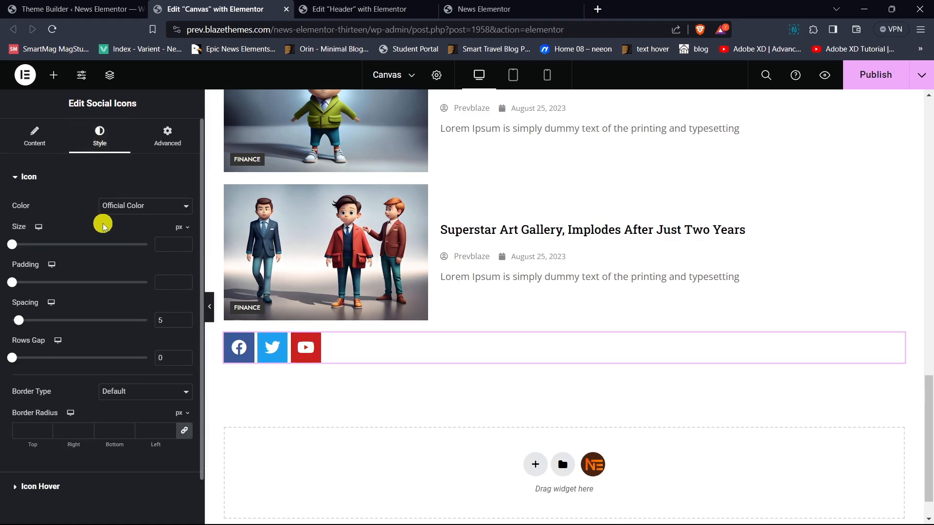
{"action": "left_click", "coordinate": [187, 244]}
{"action": "type", "text": "6"}
{"action": "left_click", "coordinate": [186, 244]}
{"action": "left_click", "coordinate": [186, 244]}
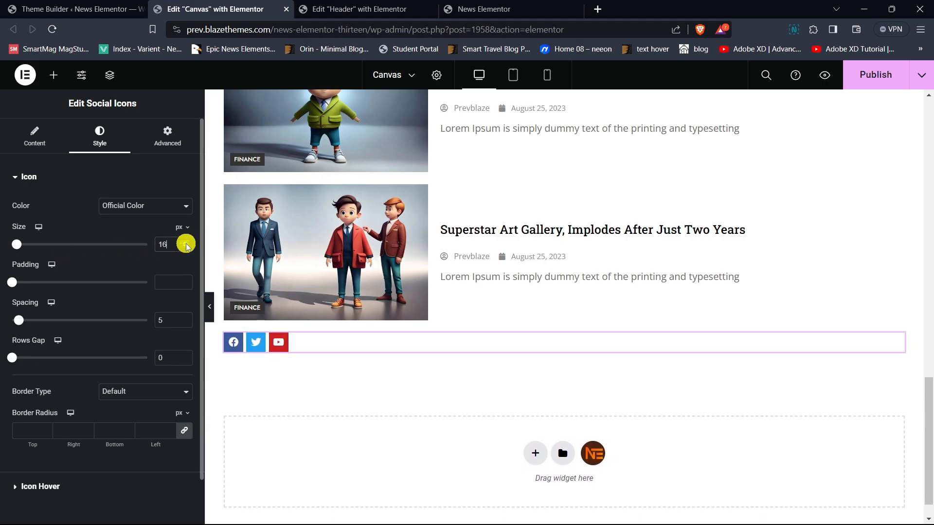
{"action": "left_click", "coordinate": [186, 244]}
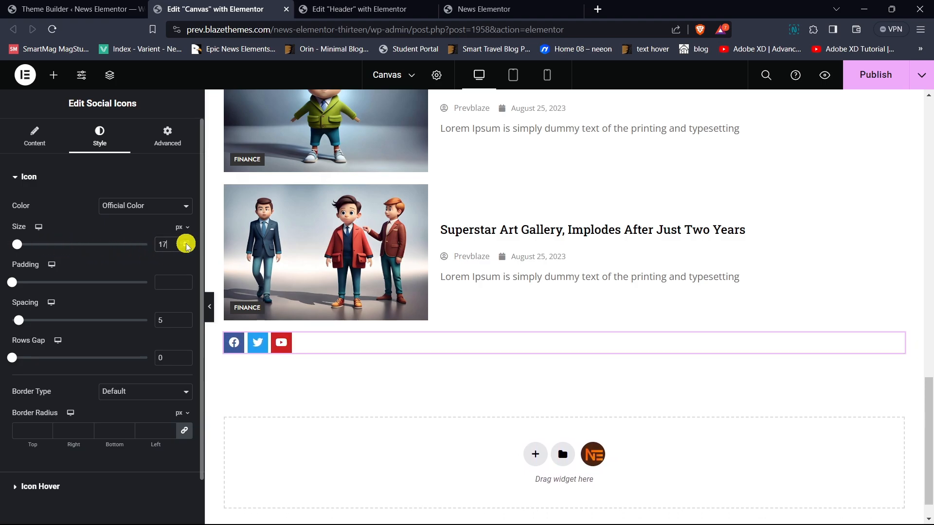
Set the social icons' padding to 0.8 and their spacing to 18.
{"action": "left_click", "coordinate": [184, 281]}
{"action": "left_click", "coordinate": [185, 281]}
{"action": "left_click", "coordinate": [185, 280]}
{"action": "left_click", "coordinate": [185, 281]}
{"action": "left_click", "coordinate": [185, 281]}
{"action": "left_click", "coordinate": [184, 280]}
{"action": "left_click", "coordinate": [184, 281]}
{"action": "left_click", "coordinate": [184, 281]}
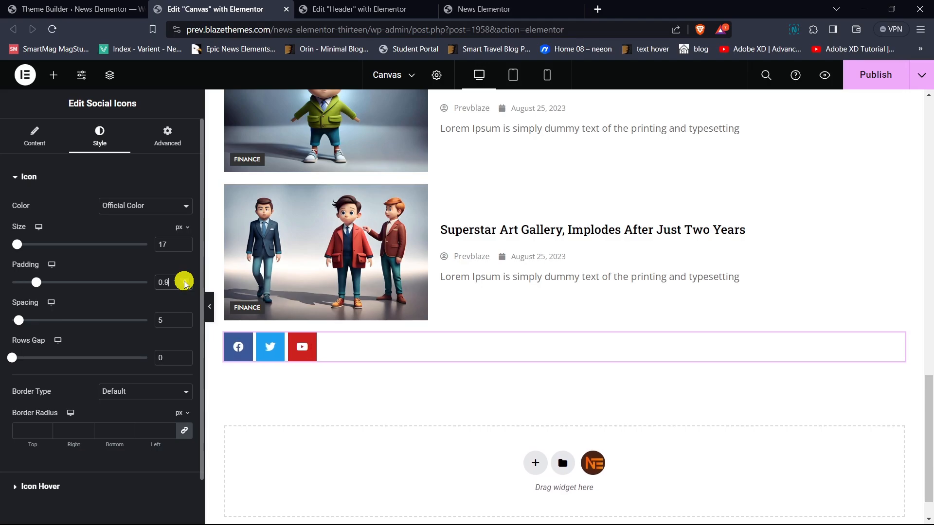
{"action": "left_click", "coordinate": [185, 286]}
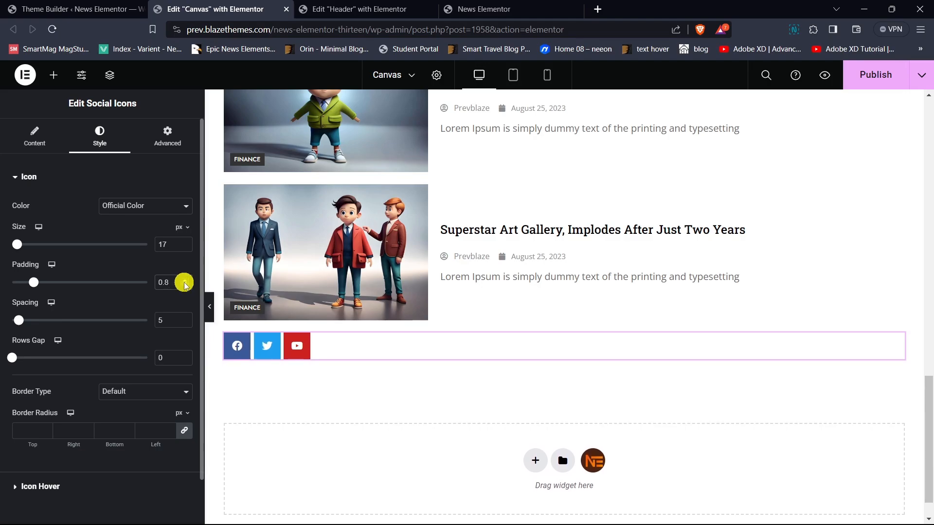
{"action": "left_click", "coordinate": [184, 317]}
{"action": "left_click", "coordinate": [184, 317]}
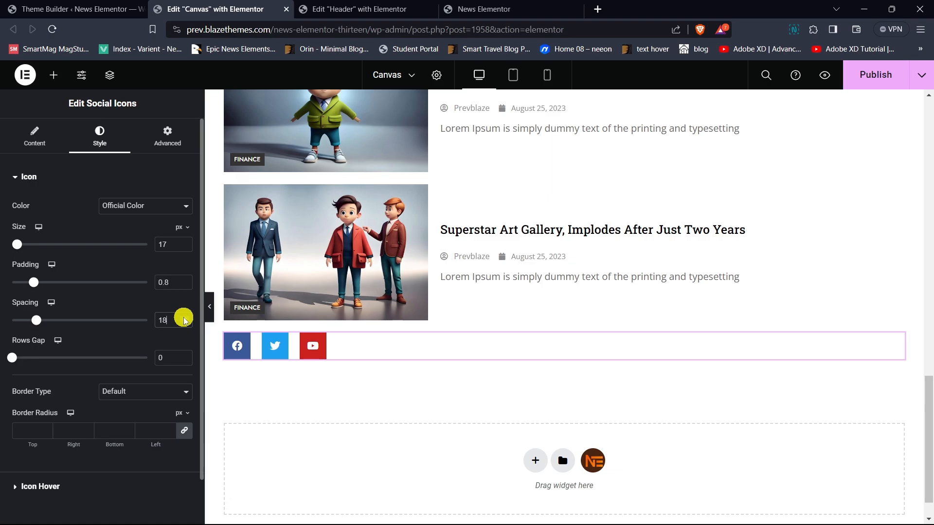
Add a fourth item to the social icons and give it the Pinterest icon from the icon library.
{"action": "left_click", "coordinate": [35, 140]}
{"action": "left_click", "coordinate": [97, 317]}
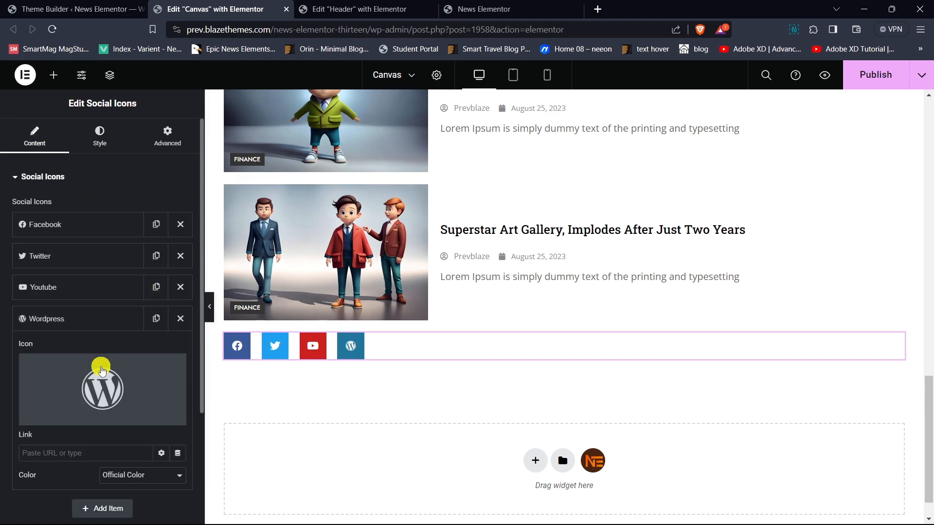
{"action": "left_click", "coordinate": [97, 384]}
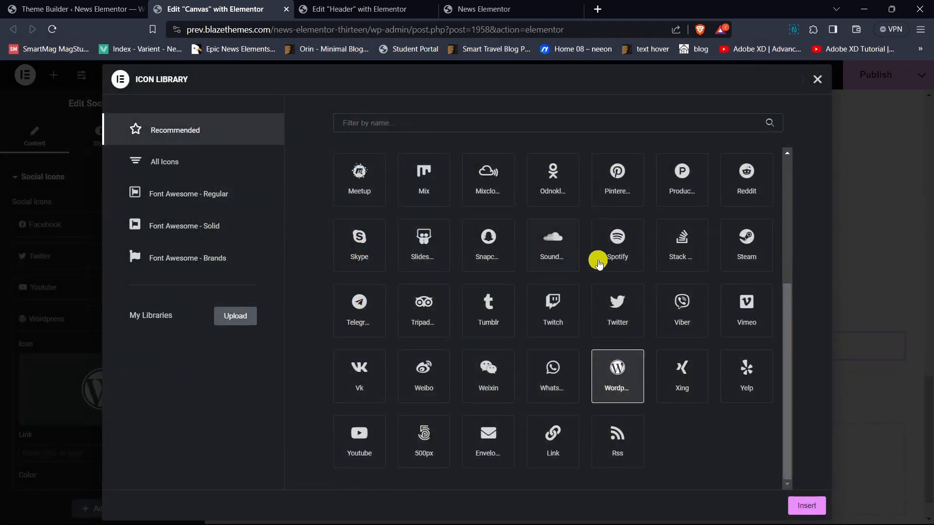
{"action": "left_click", "coordinate": [605, 181]}
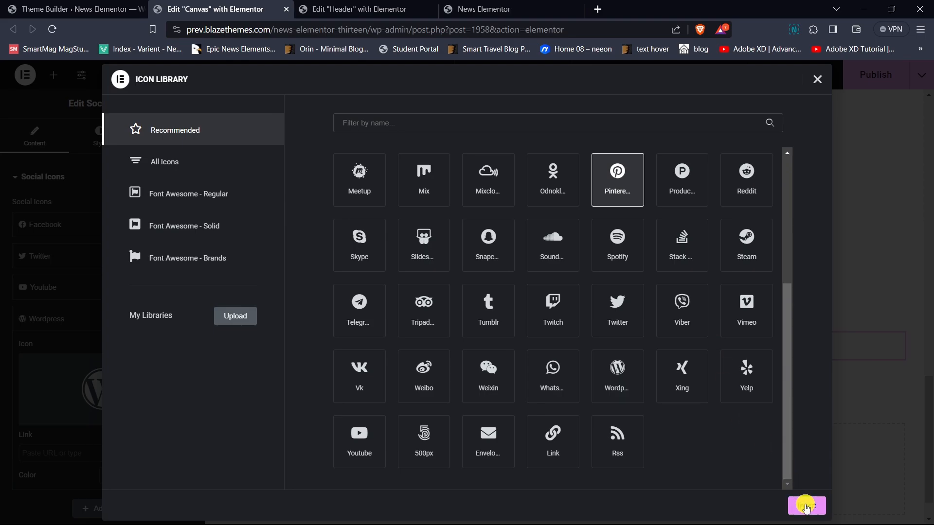
{"action": "left_click", "coordinate": [805, 506]}
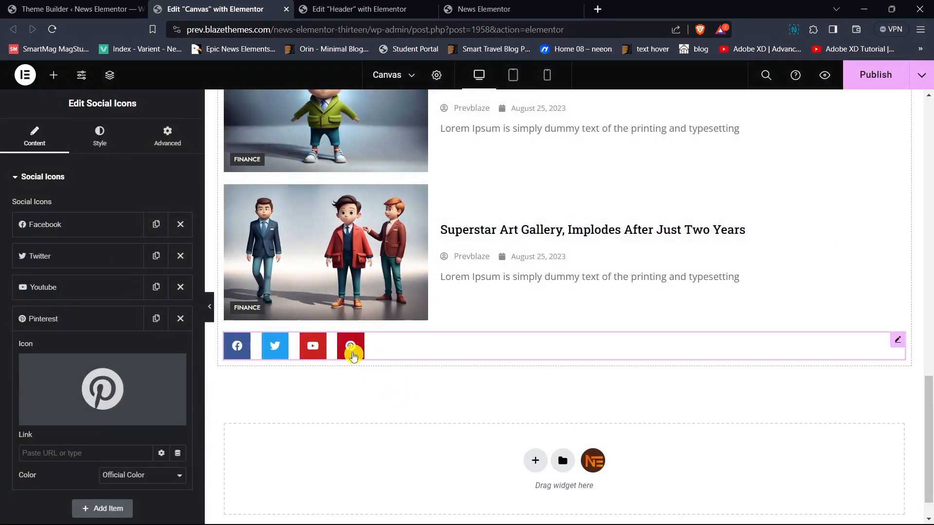
Unlink the Social Icons widget's padding values and set only the top padding to 16 px.
{"action": "left_click", "coordinate": [163, 133]}
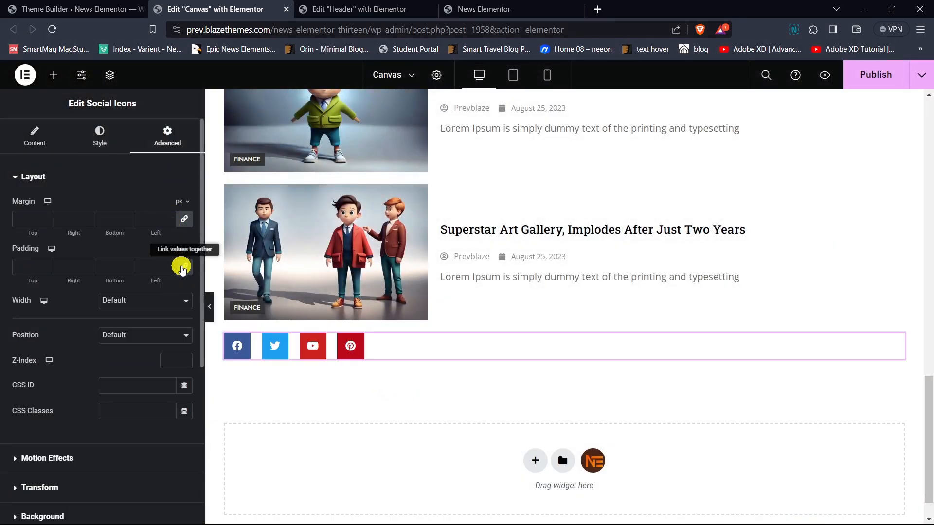
{"action": "left_click", "coordinate": [183, 267]}
{"action": "left_click", "coordinate": [46, 266]}
{"action": "type", "text": "10"}
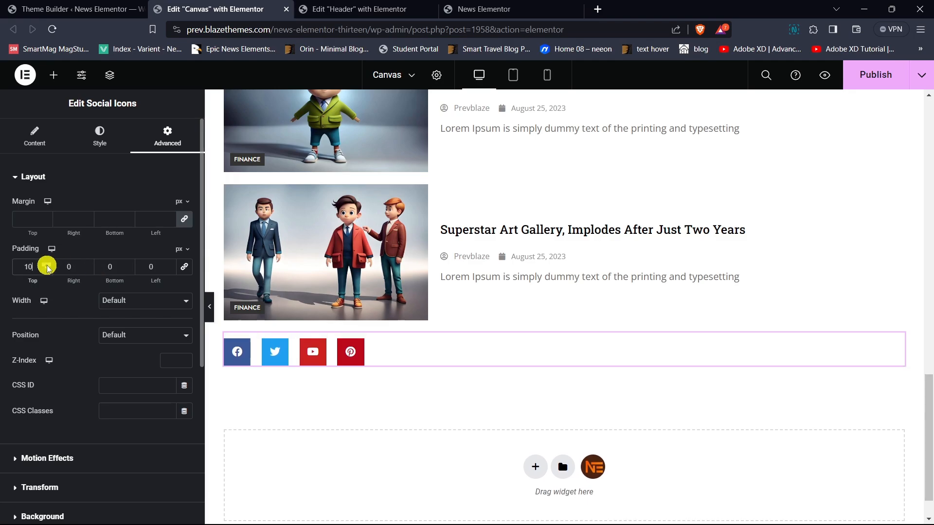
{"action": "left_click", "coordinate": [46, 266]}
{"action": "left_click", "coordinate": [46, 266]}
{"action": "left_click", "coordinate": [47, 266]}
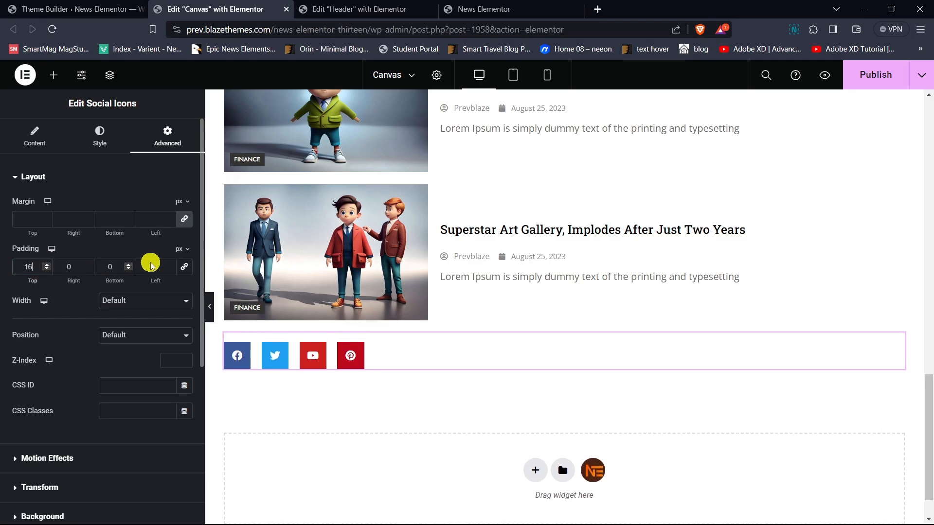
Add a Text Editor widget below the social icons with the text "News Elementor - News WordPress Theme 2023. Powered By Blaze Themes".
{"action": "scroll", "coordinate": [465, 228], "scroll_direction": "down", "scroll_amount": 1}
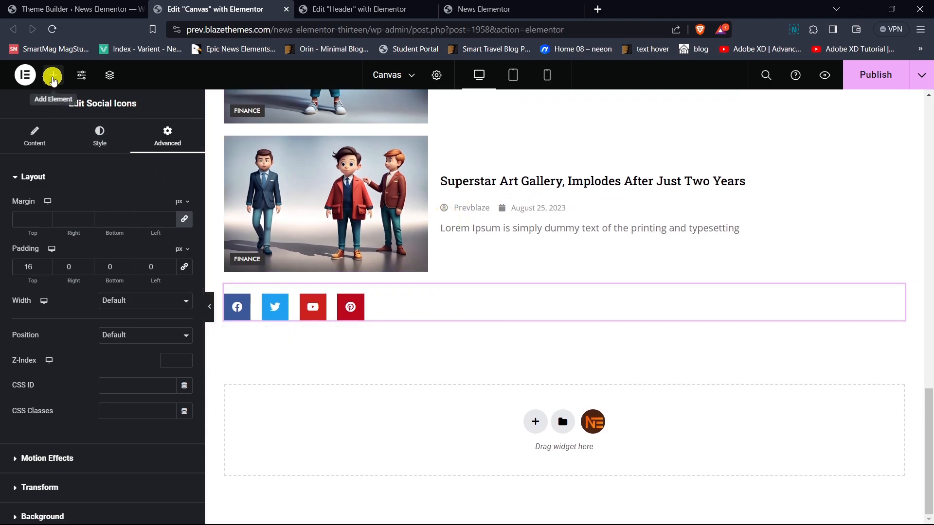
{"action": "left_click", "coordinate": [54, 75]}
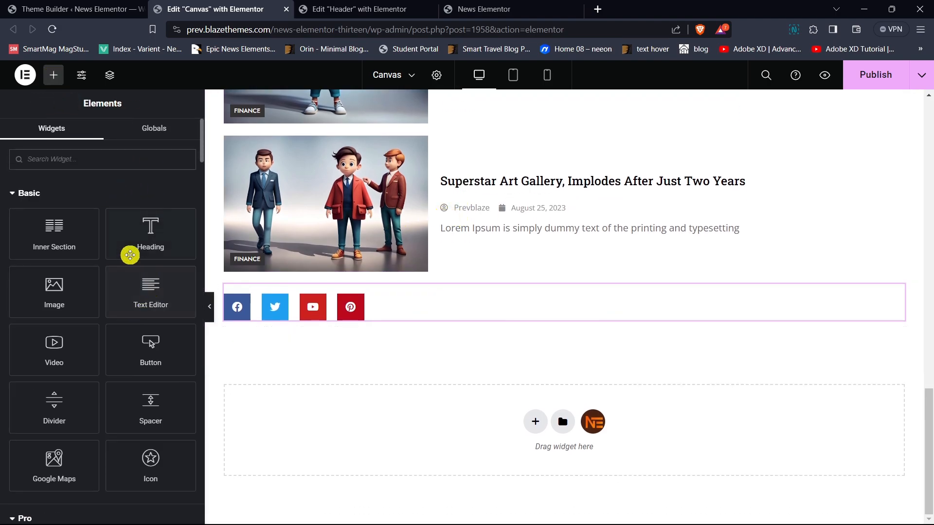
{"action": "left_click_drag", "start_coordinate": [150, 290], "coordinate": [352, 307]}
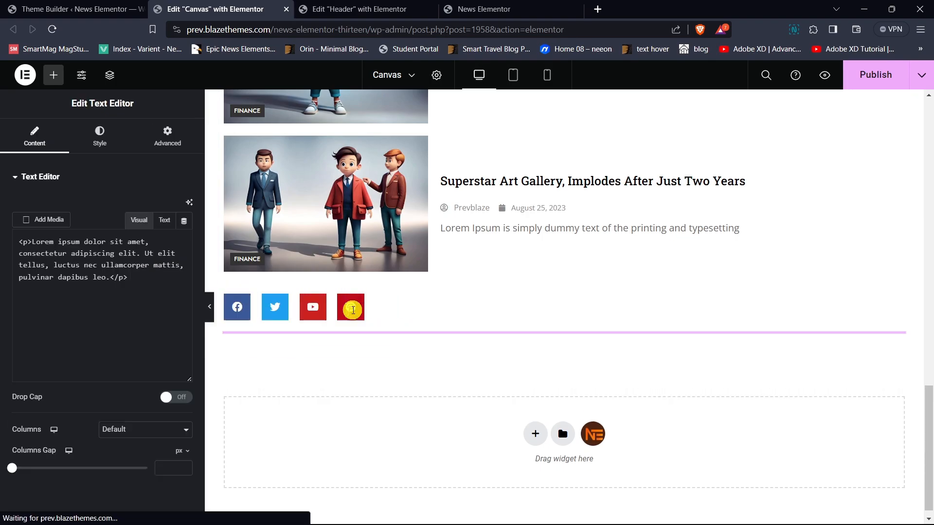
{"action": "left_click", "coordinate": [110, 318]}
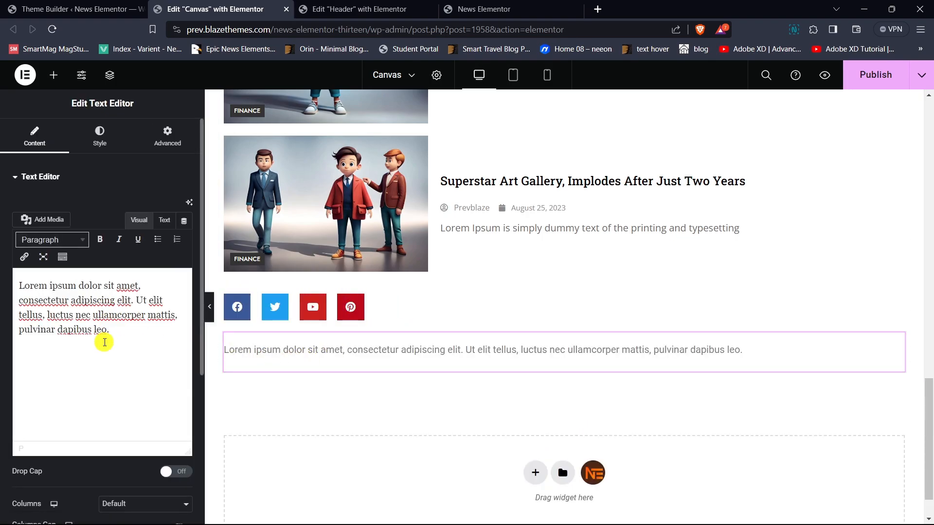
{"action": "key", "text": "ctrl+a"}
{"action": "type", "text": "New"}
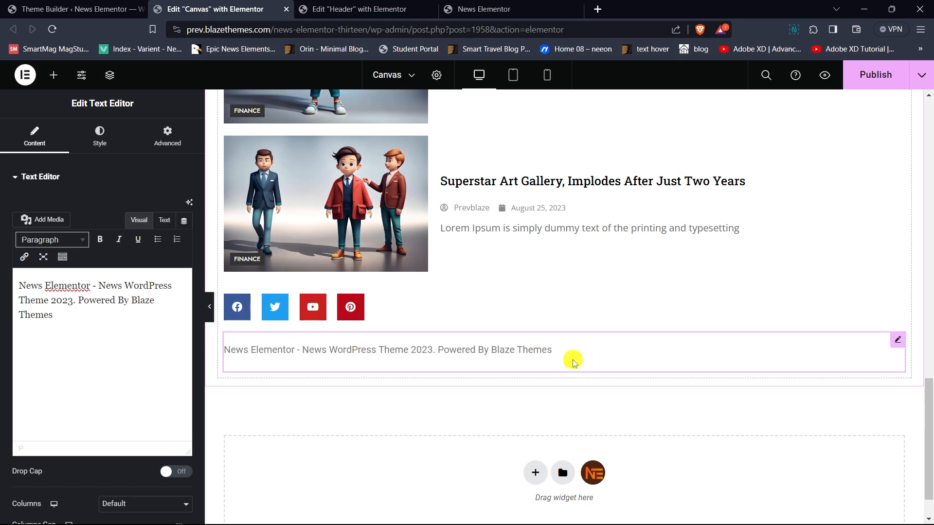
Set the text color of the copyright line to dark gray #5E5E5E.
{"action": "left_click", "coordinate": [97, 145]}
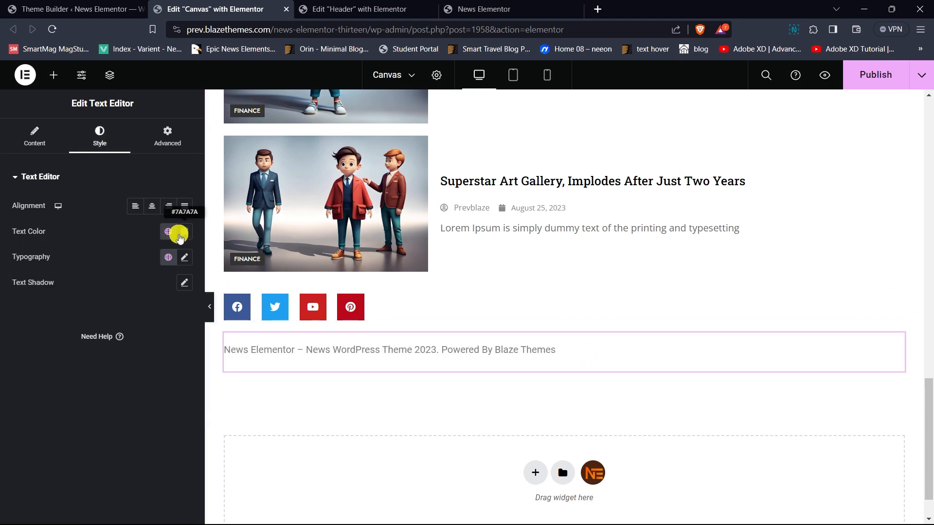
{"action": "left_click", "coordinate": [184, 232]}
{"action": "left_click_drag", "start_coordinate": [113, 328], "coordinate": [114, 339]}
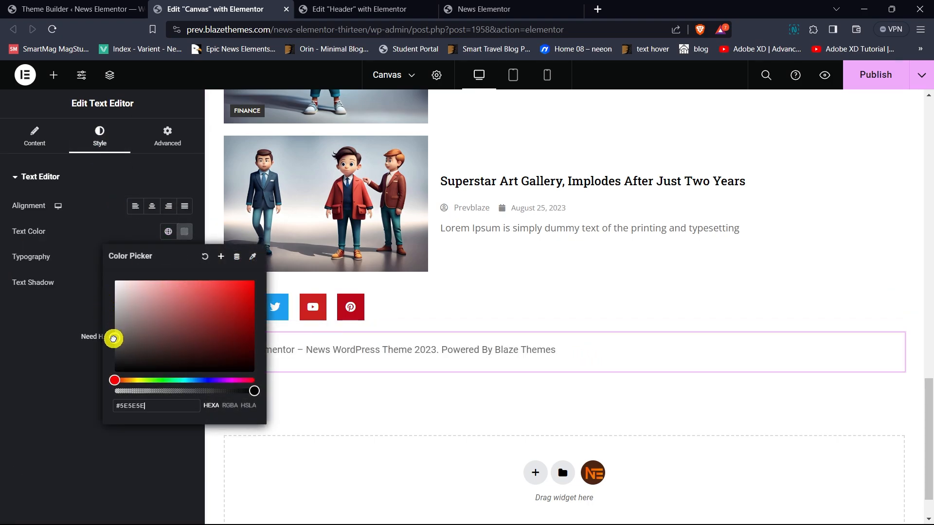
{"action": "left_click", "coordinate": [63, 317]}
Set the copyright text's font family to Roboto Slab.
{"action": "left_click", "coordinate": [183, 257]}
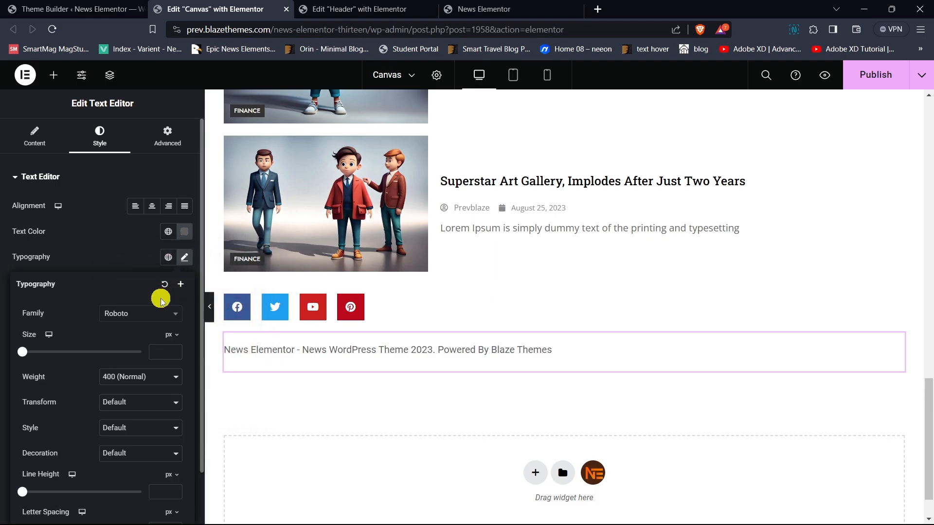
{"action": "left_click", "coordinate": [154, 314]}
{"action": "type", "text": "roboto s"}
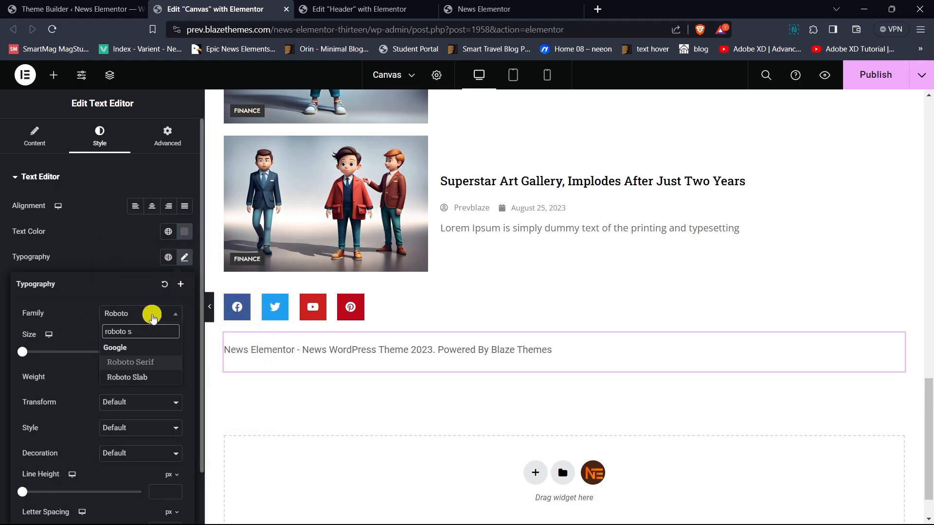
{"action": "key", "text": "Down"}
{"action": "key", "text": "Return"}
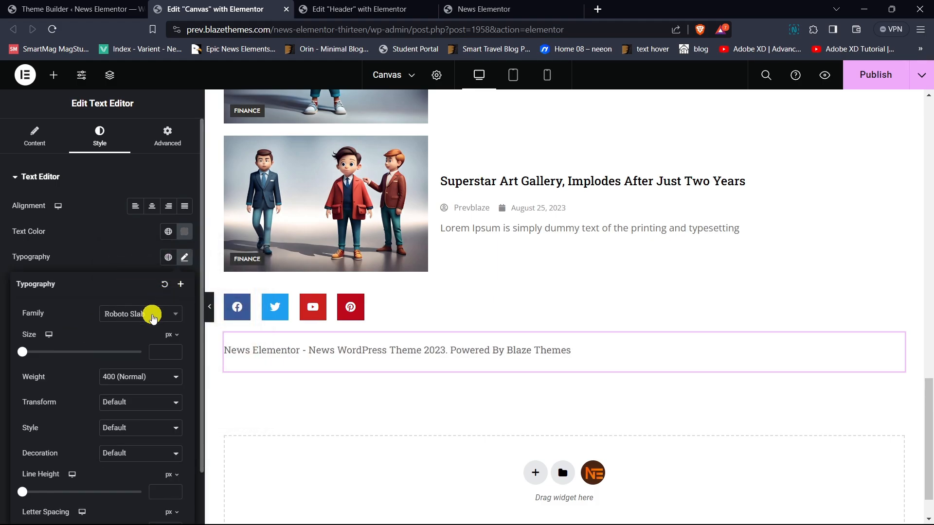
Set the copyright text's font size to 15 px and its weight to 500 (Medium).
{"action": "left_click", "coordinate": [162, 354]}
{"action": "type", "text": "25"}
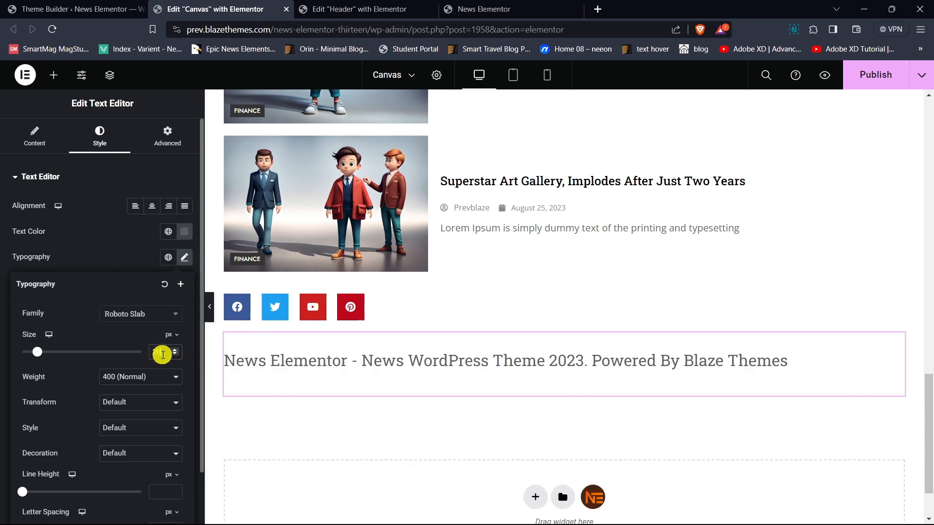
{"action": "scroll", "coordinate": [173, 354], "scroll_direction": "down", "scroll_amount": 9}
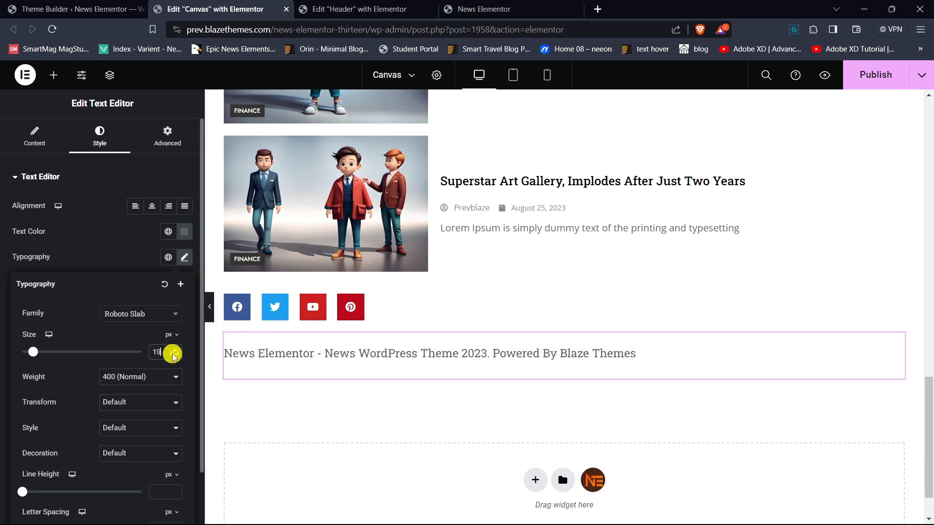
{"action": "scroll", "coordinate": [172, 355], "scroll_direction": "down", "scroll_amount": 2}
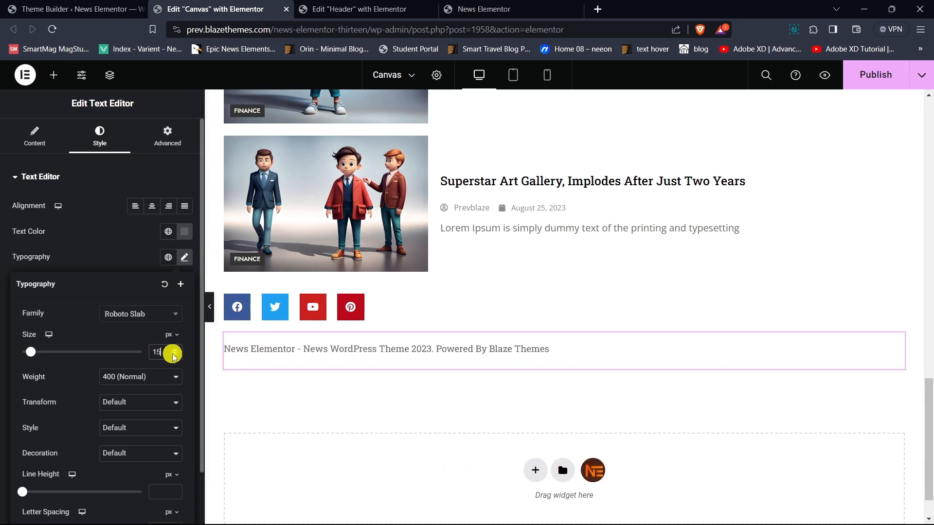
{"action": "scroll", "coordinate": [173, 354], "scroll_direction": "up", "scroll_amount": 1}
{"action": "left_click", "coordinate": [136, 376]}
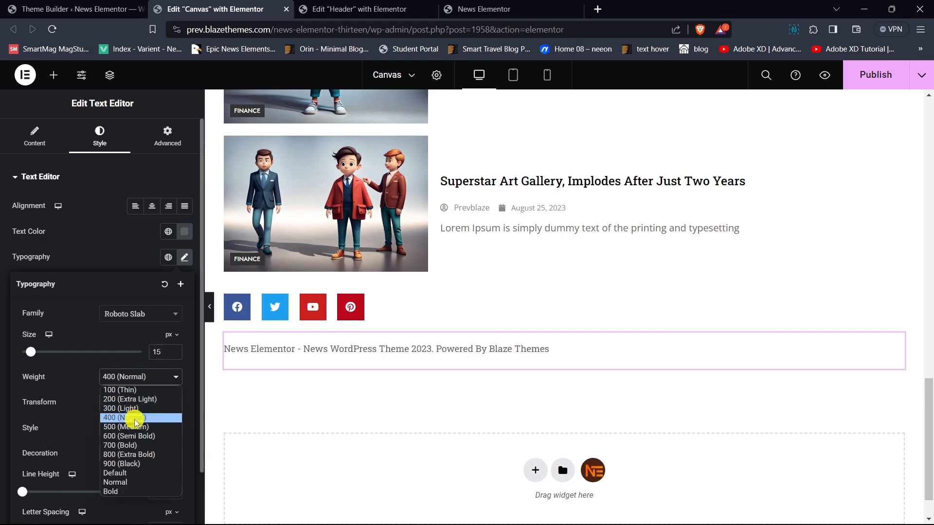
{"action": "left_click", "coordinate": [134, 426]}
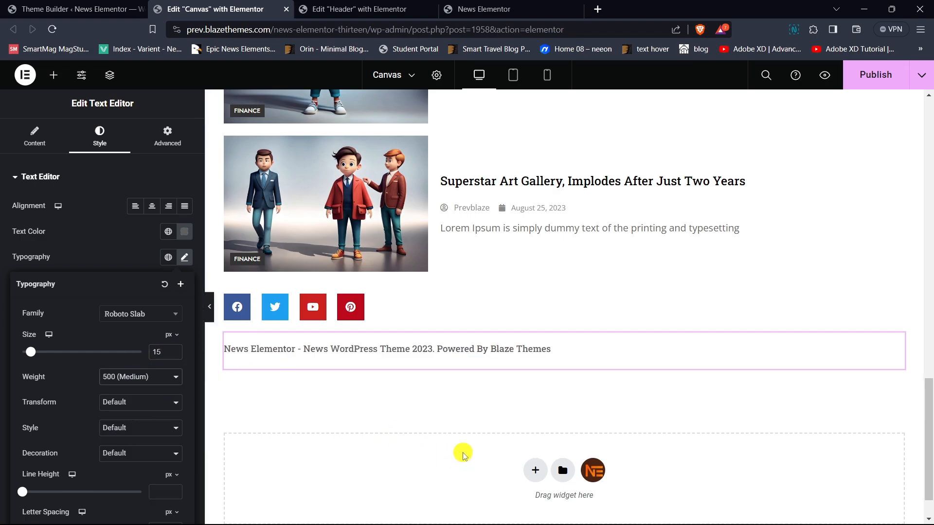
Unlink the copyright text widget's margin values and set only the top margin to 27 px.
{"action": "scroll", "coordinate": [457, 447], "scroll_direction": "up", "scroll_amount": 1}
{"action": "left_click", "coordinate": [168, 136]}
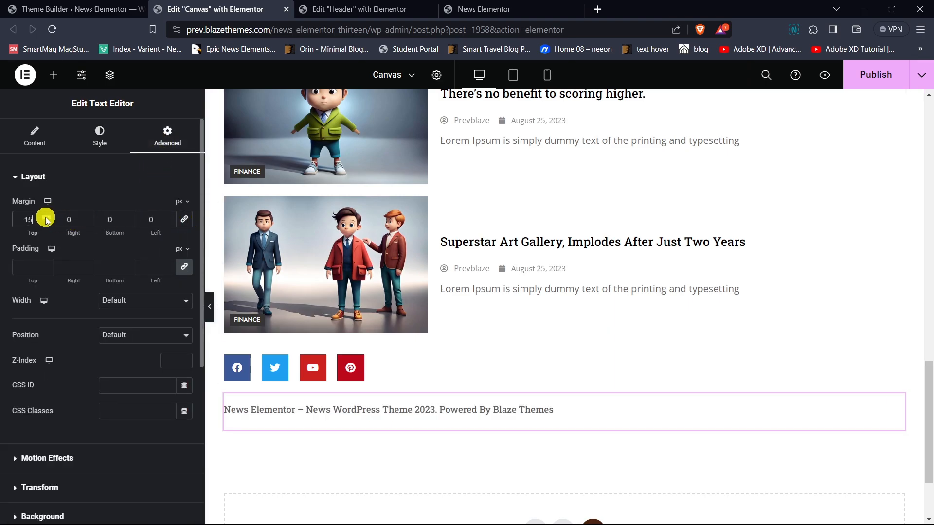
{"action": "key", "text": "Up"}
{"action": "key", "text": "Up"}
{"action": "key", "text": "Up"}
{"action": "key", "text": "Up"}
{"action": "key", "text": "Up"}
{"action": "key", "text": "Up"}
{"action": "key", "text": "Up"}
{"action": "key", "text": "Up"}
{"action": "key", "text": "Up"}
{"action": "key", "text": "Up"}
{"action": "key", "text": "Up"}
{"action": "key", "text": "Up"}
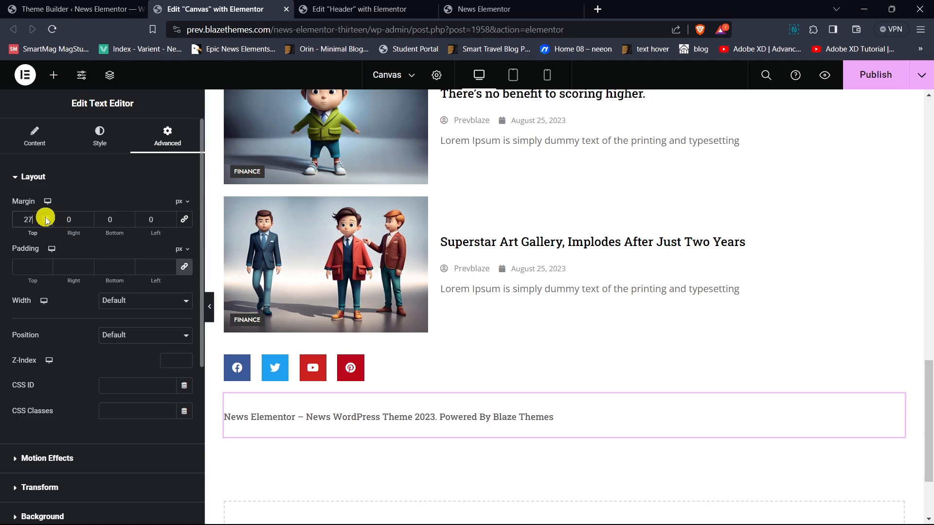
{"action": "scroll", "coordinate": [629, 381], "scroll_direction": "up", "scroll_amount": 10}
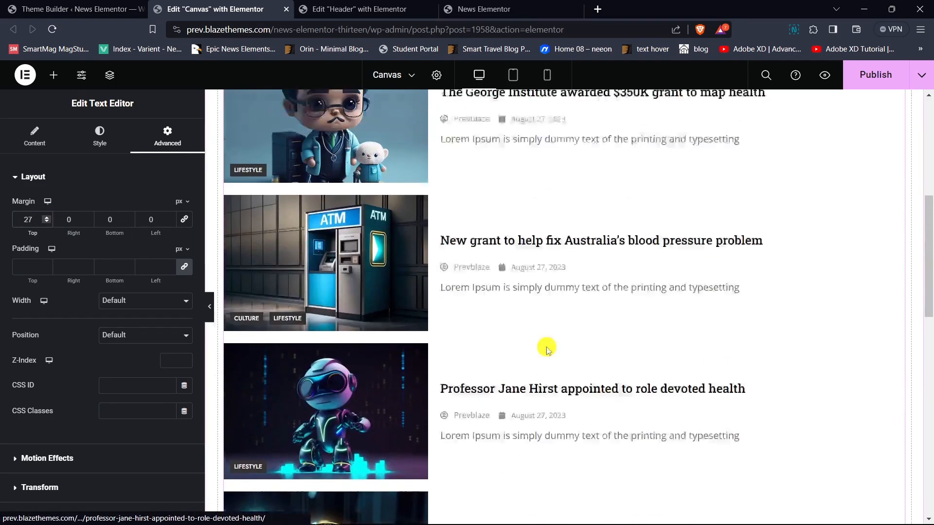
Set the Recent News list's number of posts to display to 4 and publish the Canvas template.
{"action": "scroll", "coordinate": [548, 348], "scroll_direction": "up", "scroll_amount": 6}
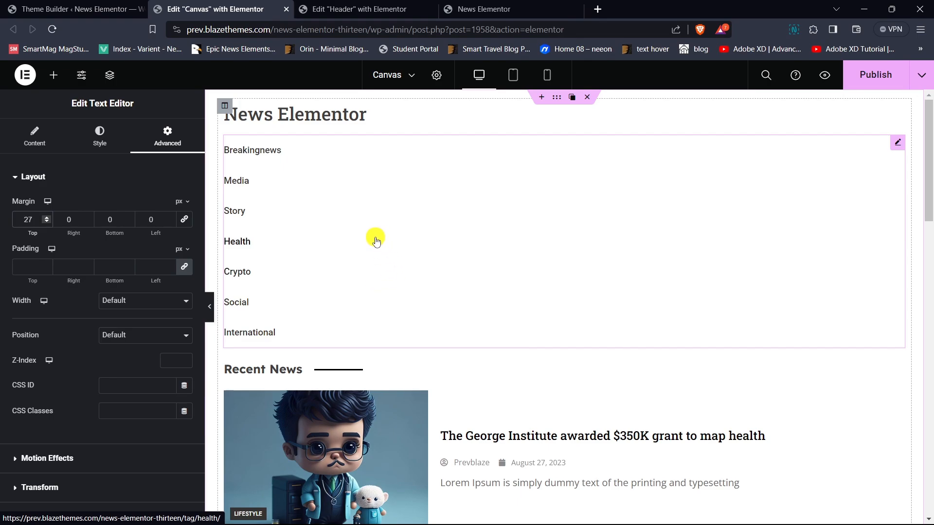
{"action": "scroll", "coordinate": [415, 226], "scroll_direction": "down", "scroll_amount": 12}
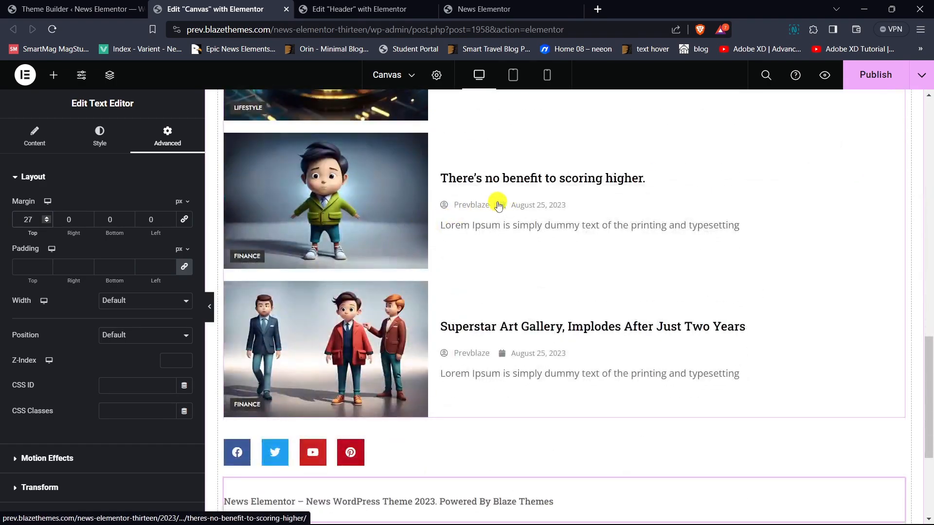
{"action": "left_click", "coordinate": [498, 205]}
{"action": "left_click", "coordinate": [46, 177]}
{"action": "left_click", "coordinate": [114, 208]}
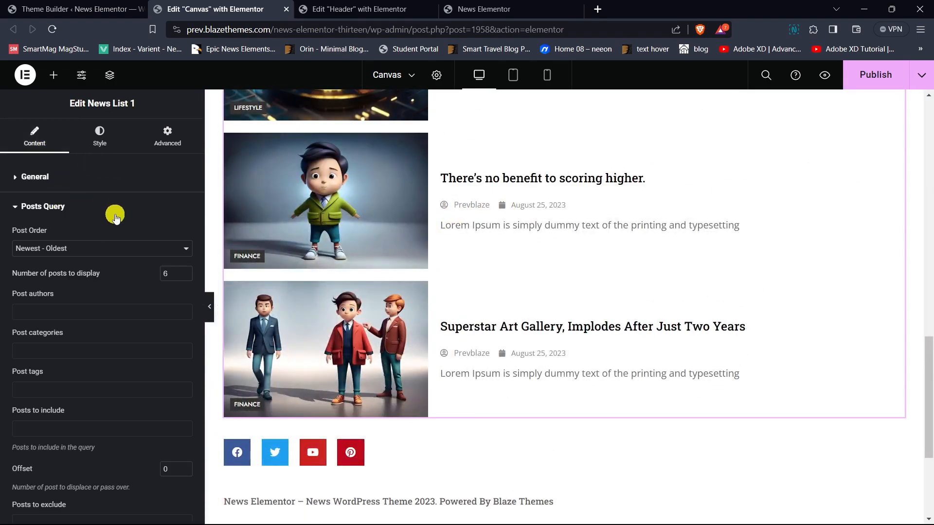
{"action": "left_click", "coordinate": [185, 276]}
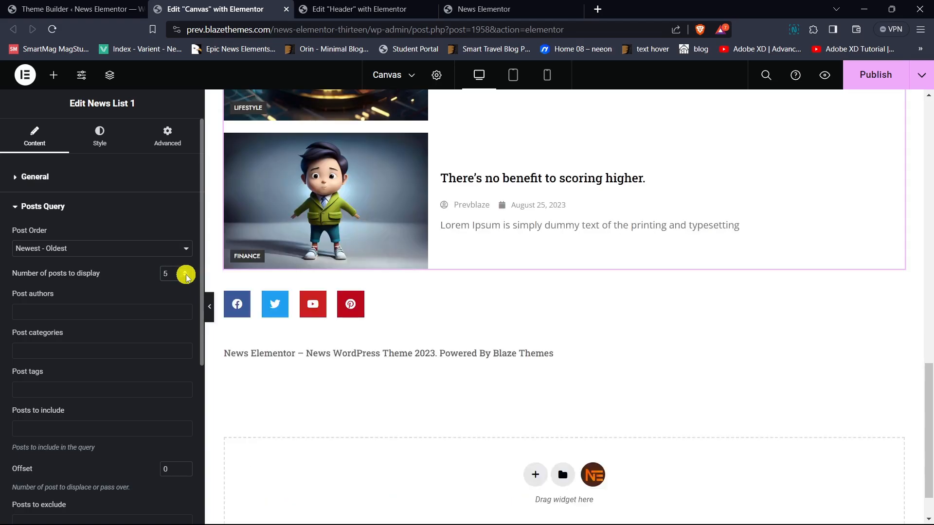
{"action": "left_click", "coordinate": [185, 276]}
{"action": "scroll", "coordinate": [562, 286], "scroll_direction": "up", "scroll_amount": 5}
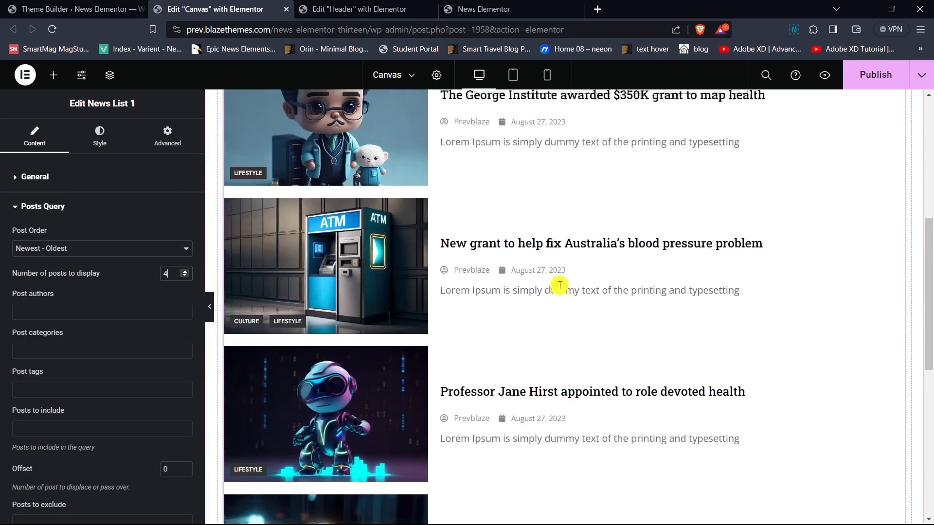
{"action": "scroll", "coordinate": [555, 280], "scroll_direction": "down", "scroll_amount": 5}
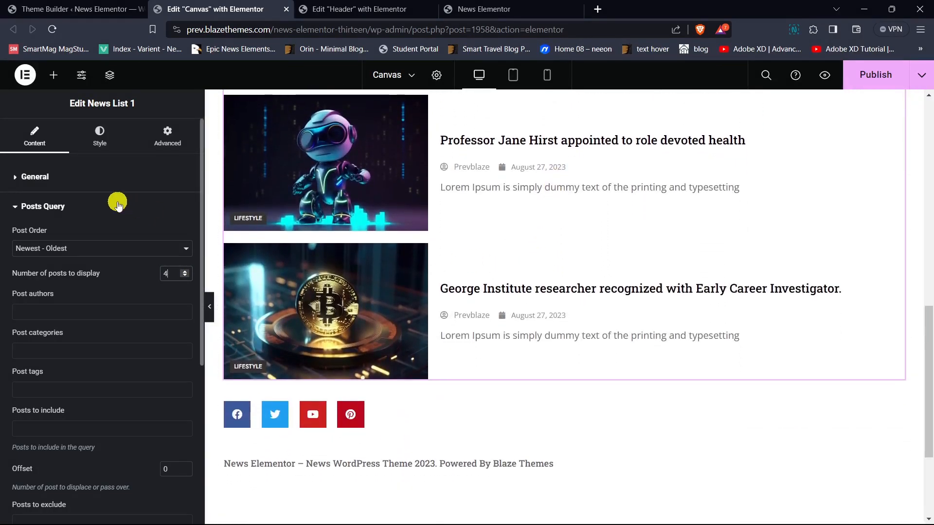
{"action": "left_click", "coordinate": [49, 206]}
{"action": "left_click", "coordinate": [874, 76]}
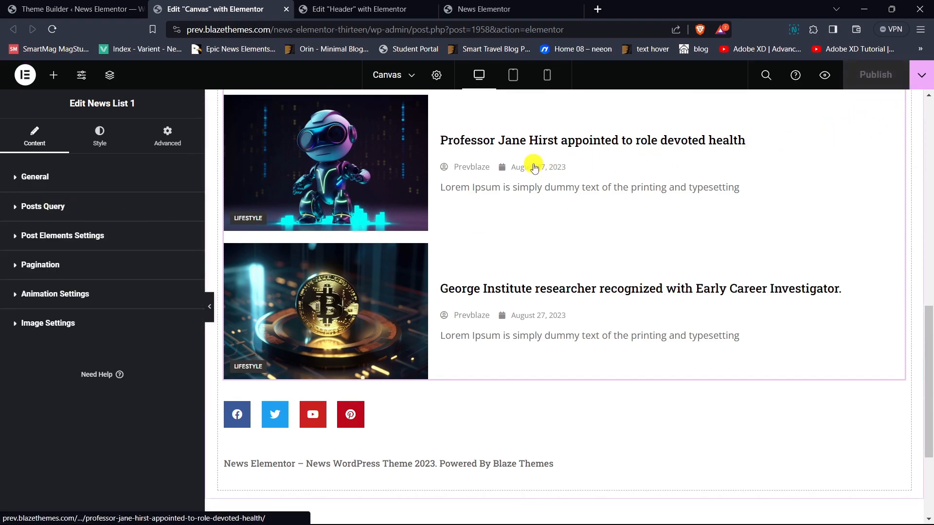
{"action": "scroll", "coordinate": [474, 184], "scroll_direction": "up", "scroll_amount": 3}
Switch to the Header template, assign the Canvas template to its Canvas Menu widget, and publish the header.
{"action": "left_click", "coordinate": [351, 9]}
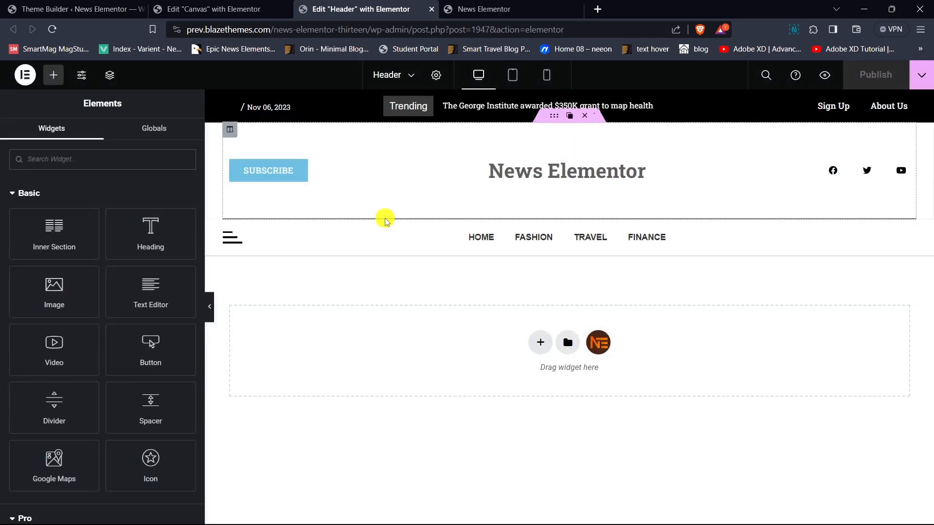
{"action": "left_click", "coordinate": [325, 235]}
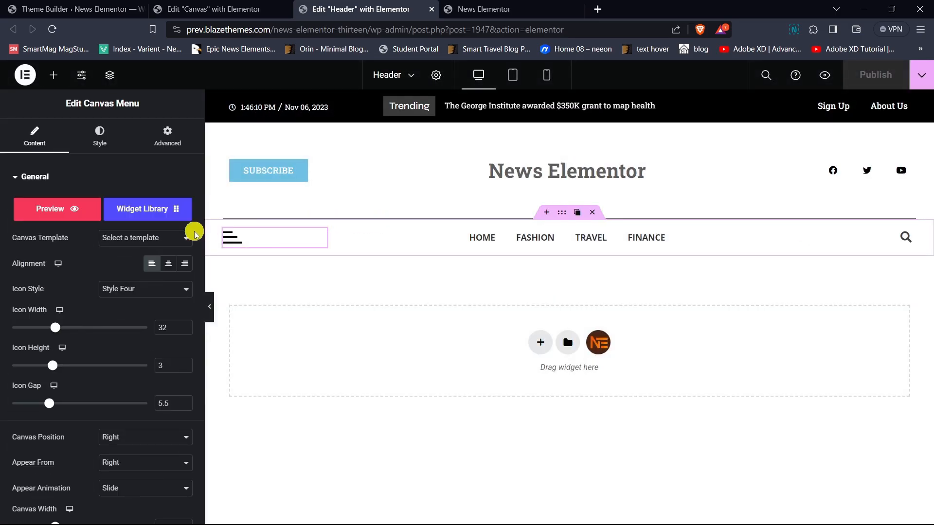
{"action": "left_click", "coordinate": [133, 240]}
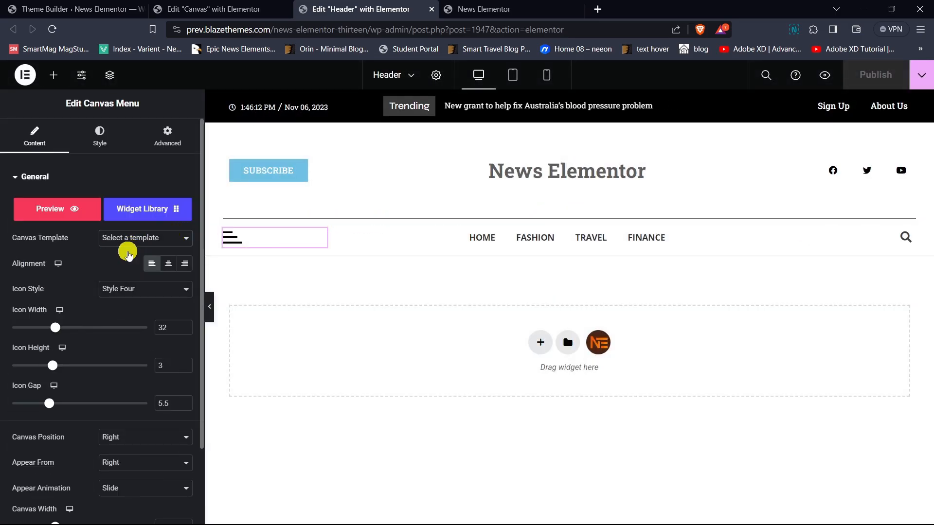
{"action": "left_click", "coordinate": [127, 253]}
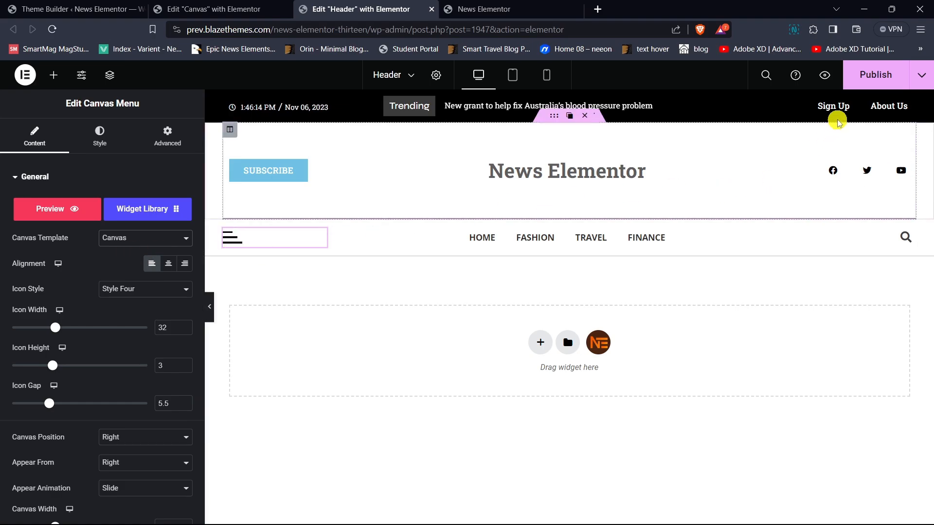
{"action": "left_click", "coordinate": [881, 74]}
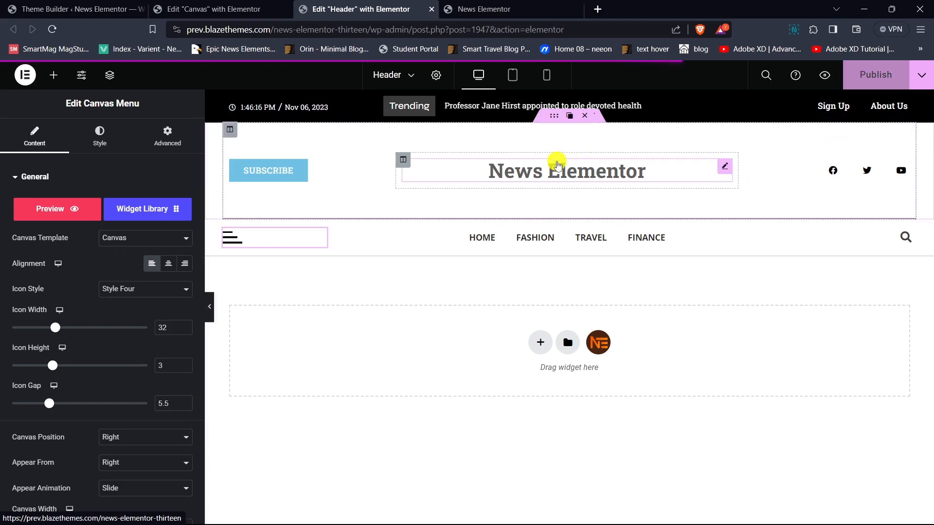
Reload the live News Elementor site, open the header's canvas menu, and examine the panel's navigation and Recent News list.
{"action": "left_click", "coordinate": [469, 10]}
{"action": "key", "text": "F5"}
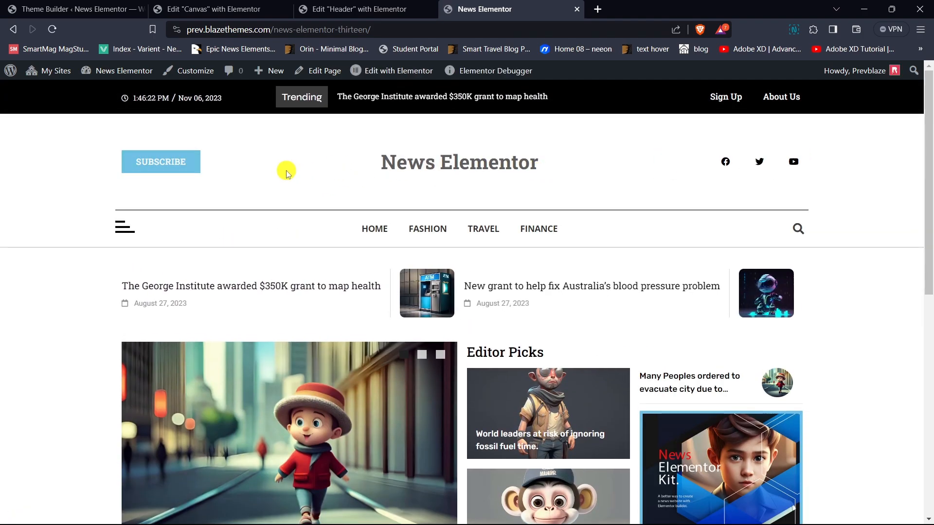
{"action": "left_click", "coordinate": [122, 229]}
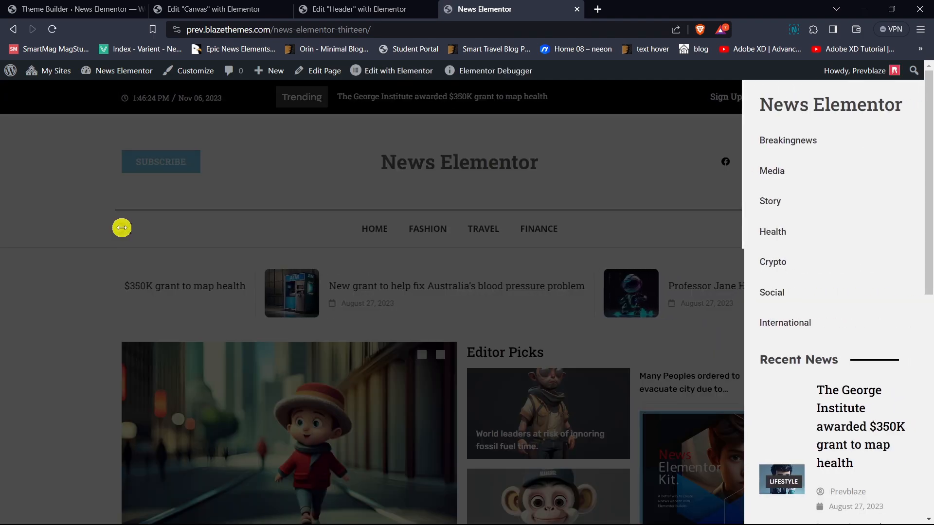
{"action": "scroll", "coordinate": [826, 235], "scroll_direction": "down", "scroll_amount": 9}
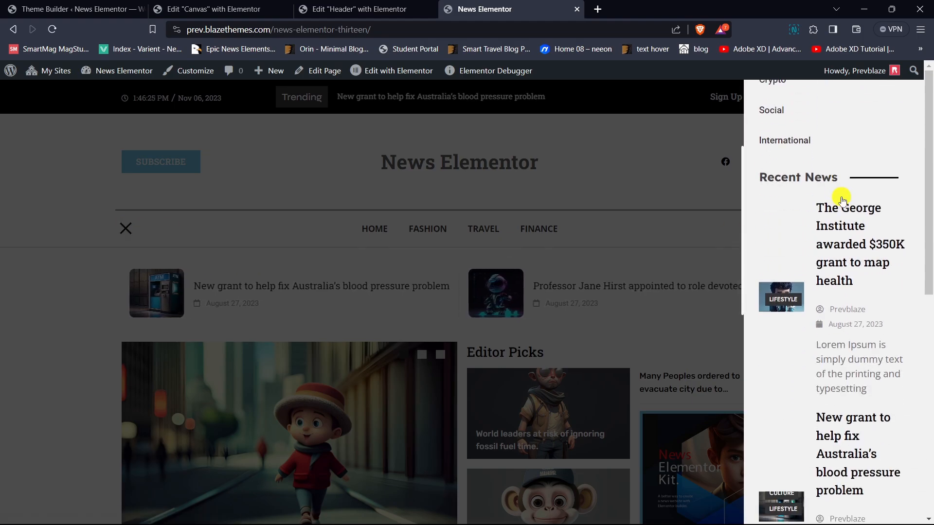
{"action": "scroll", "coordinate": [842, 200], "scroll_direction": "down", "scroll_amount": 8}
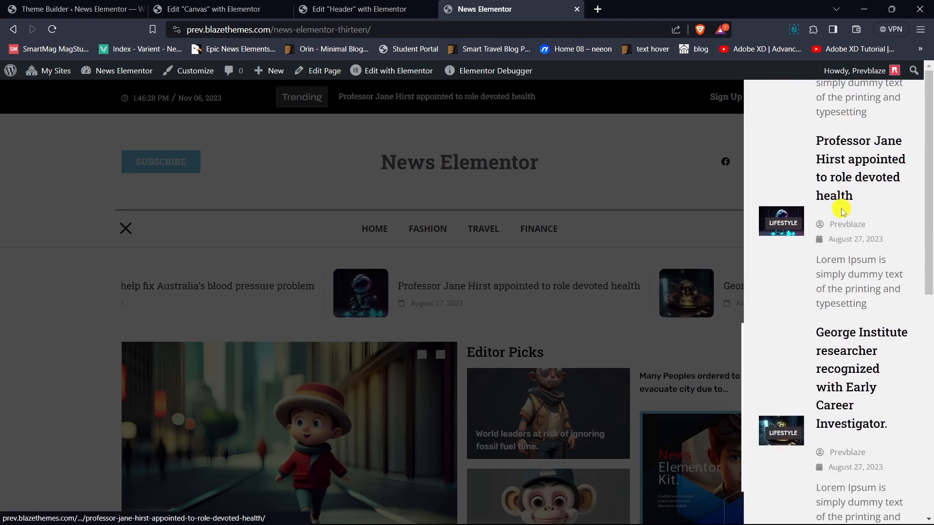
{"action": "scroll", "coordinate": [831, 247], "scroll_direction": "up", "scroll_amount": 12}
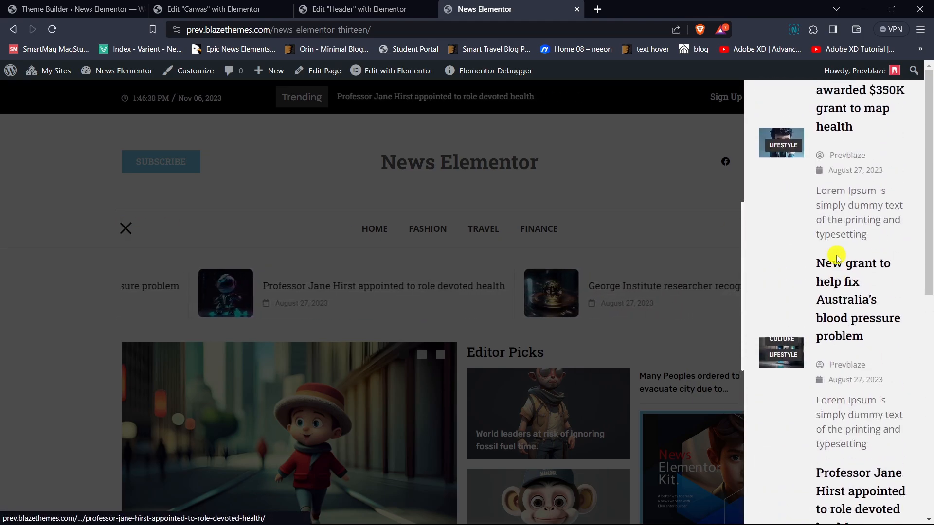
{"action": "scroll", "coordinate": [834, 255], "scroll_direction": "up", "scroll_amount": 5}
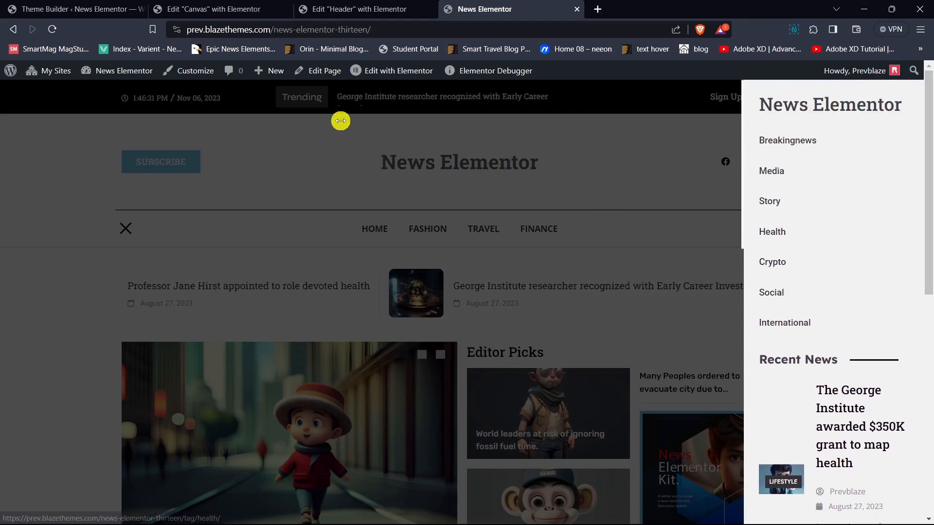
In the Canvas template, hide the post author, excerpt and categories in the Recent News list and publish the changes.
{"action": "left_click", "coordinate": [220, 10]}
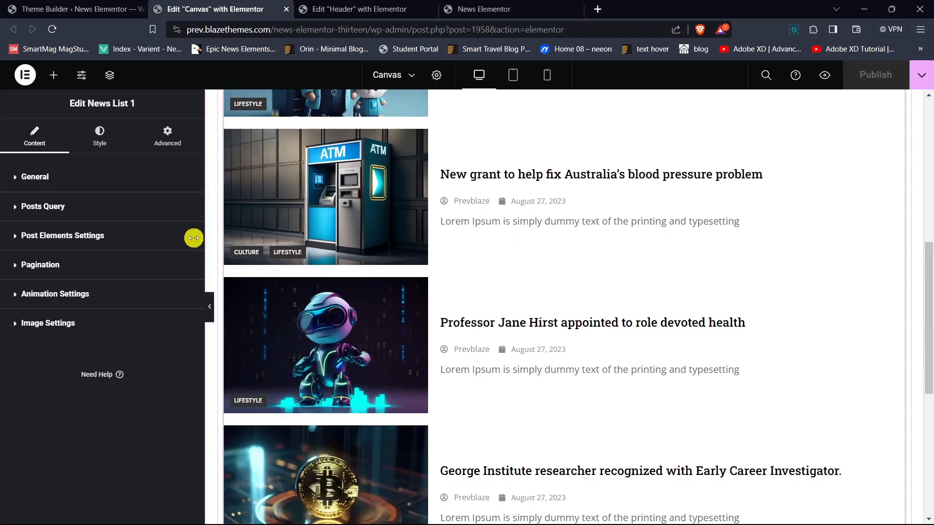
{"action": "left_click", "coordinate": [76, 234]}
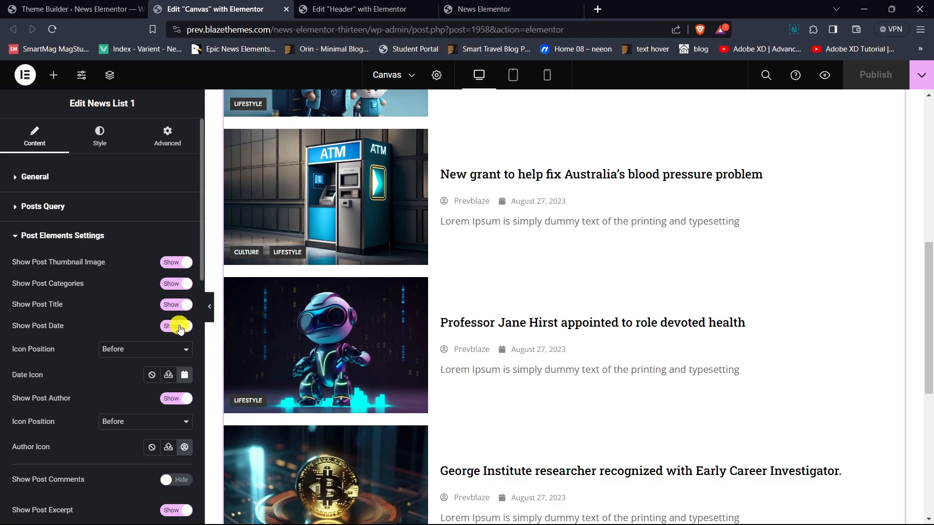
{"action": "left_click", "coordinate": [176, 402]}
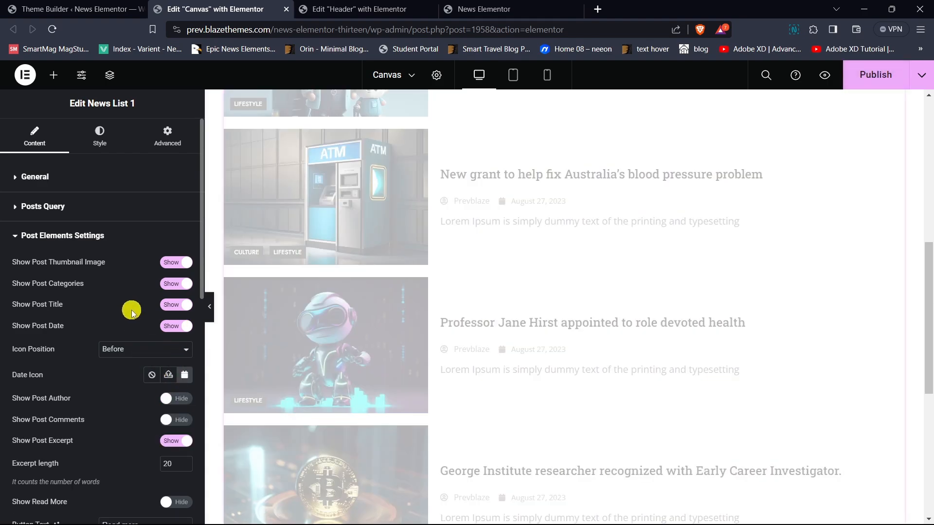
{"action": "scroll", "coordinate": [145, 330], "scroll_direction": "down", "scroll_amount": 1}
{"action": "left_click", "coordinate": [176, 381]}
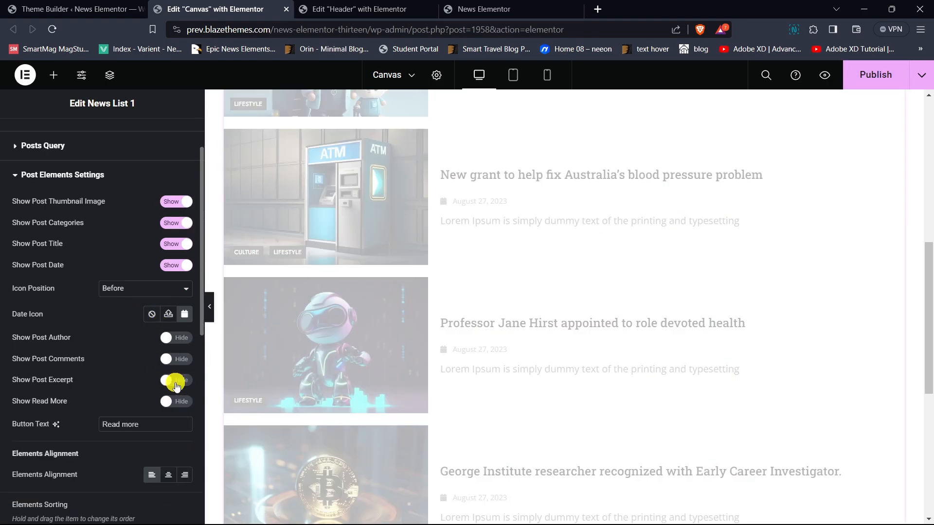
{"action": "scroll", "coordinate": [138, 336], "scroll_direction": "up", "scroll_amount": 1}
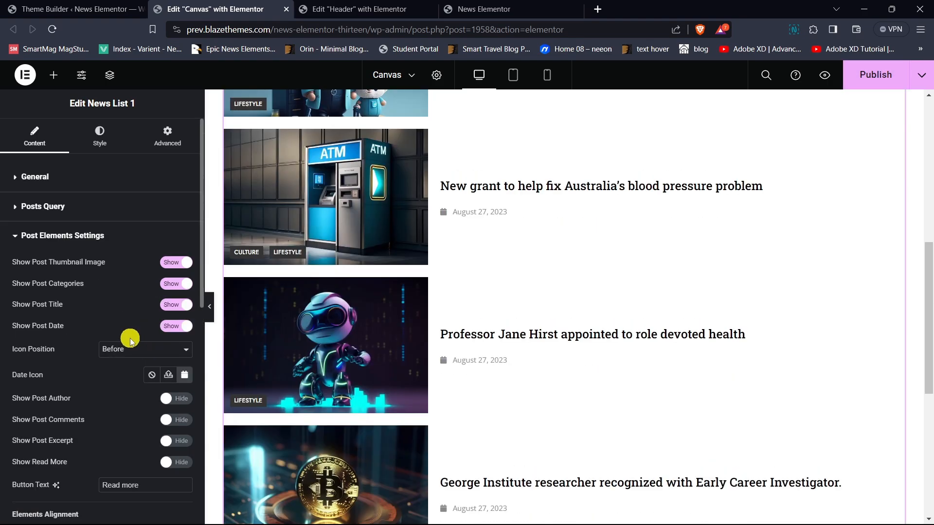
{"action": "left_click", "coordinate": [174, 285]}
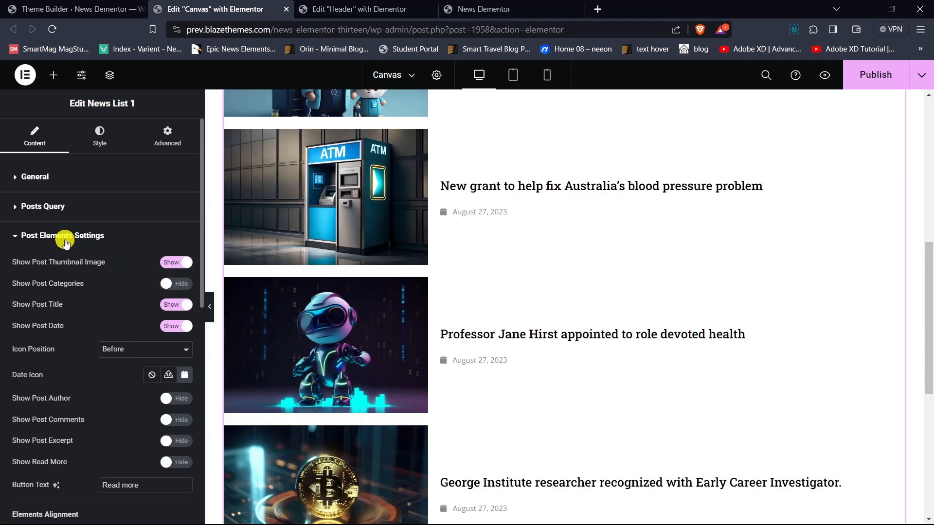
{"action": "left_click", "coordinate": [65, 242]}
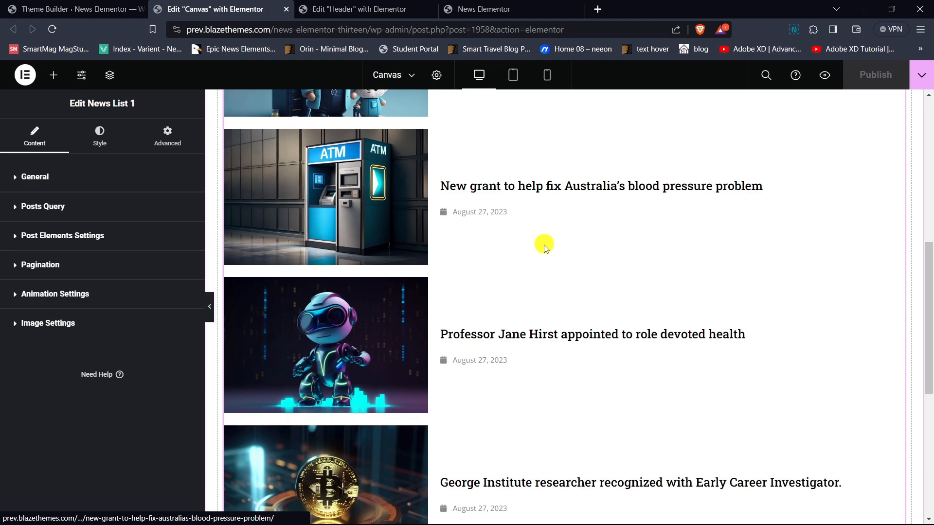
{"action": "scroll", "coordinate": [538, 250], "scroll_direction": "up", "scroll_amount": 4}
In the Header template, open the canvas menu panel and set its Canvas Width to 384.
{"action": "left_click", "coordinate": [341, 9]}
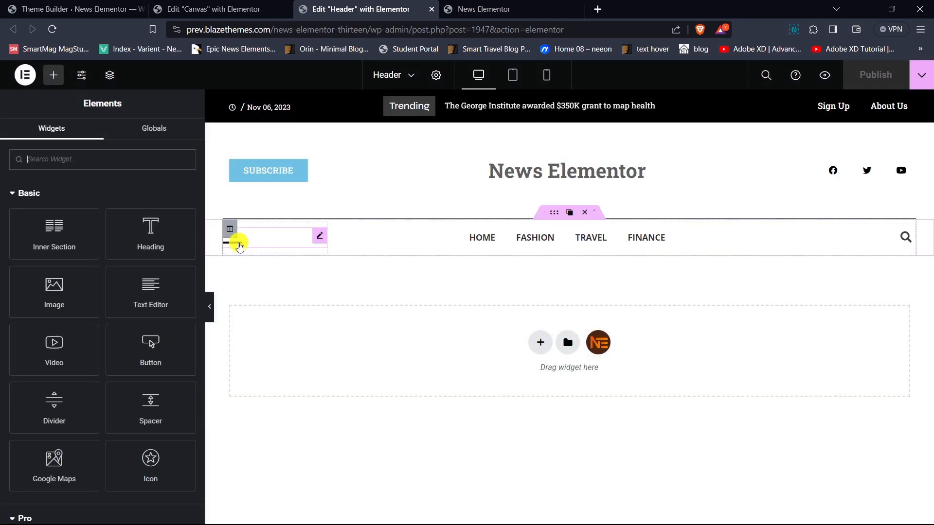
{"action": "left_click", "coordinate": [238, 242]}
{"action": "left_click", "coordinate": [238, 243]}
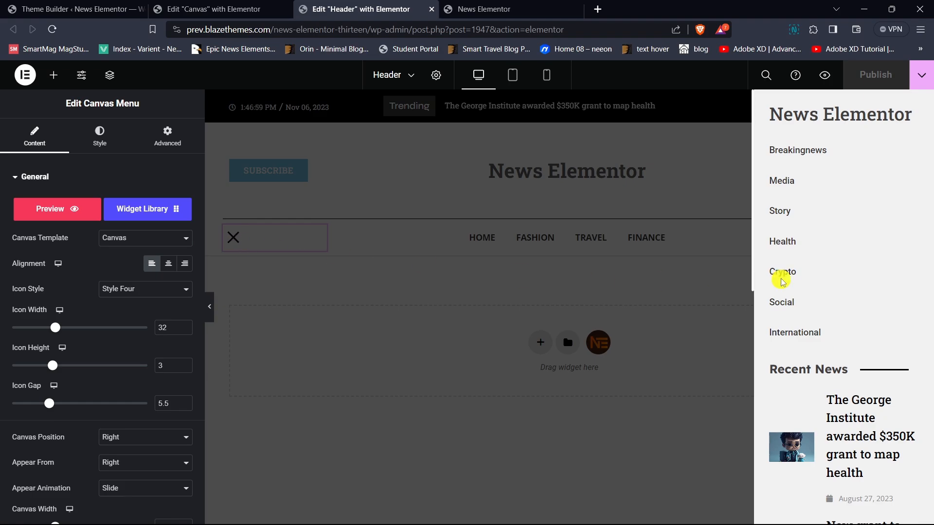
{"action": "scroll", "coordinate": [783, 282], "scroll_direction": "down", "scroll_amount": 3}
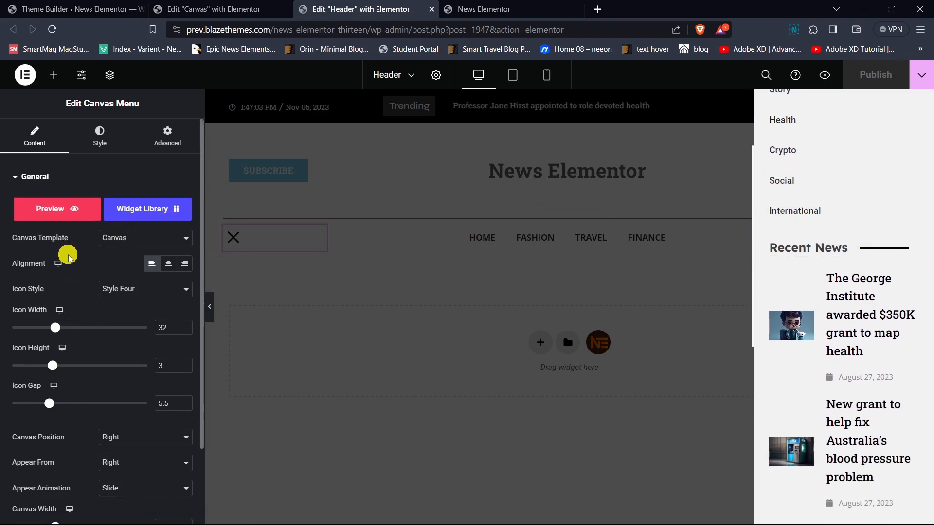
{"action": "scroll", "coordinate": [835, 302], "scroll_direction": "up", "scroll_amount": 3}
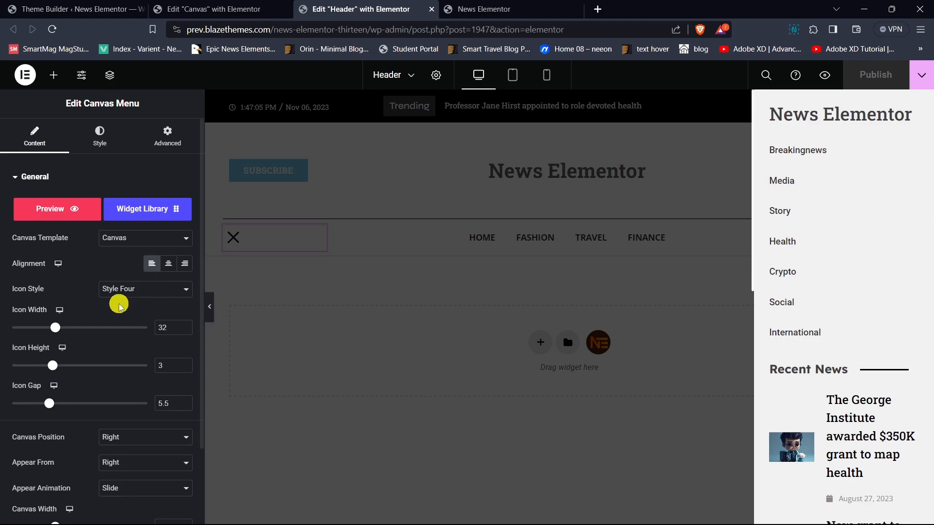
{"action": "scroll", "coordinate": [121, 302], "scroll_direction": "down", "scroll_amount": 2}
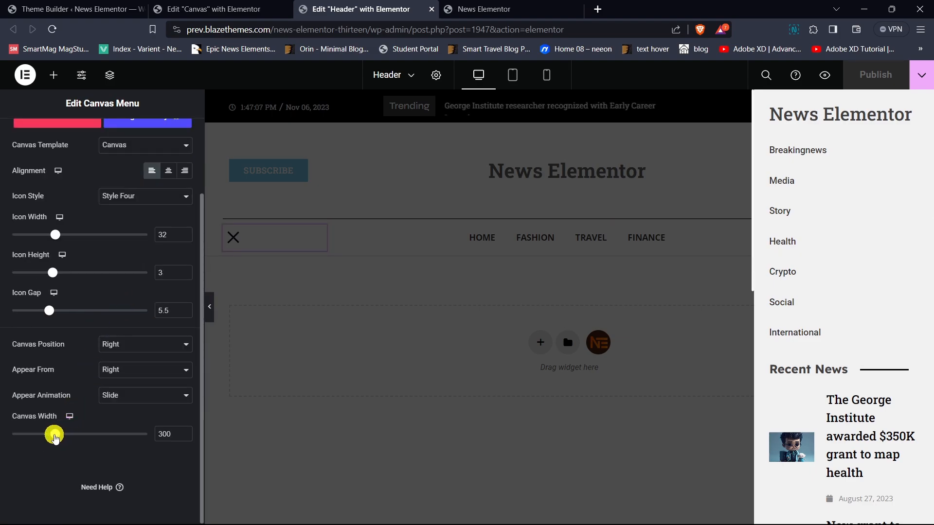
{"action": "left_click_drag", "start_coordinate": [55, 437], "coordinate": [67, 438]}
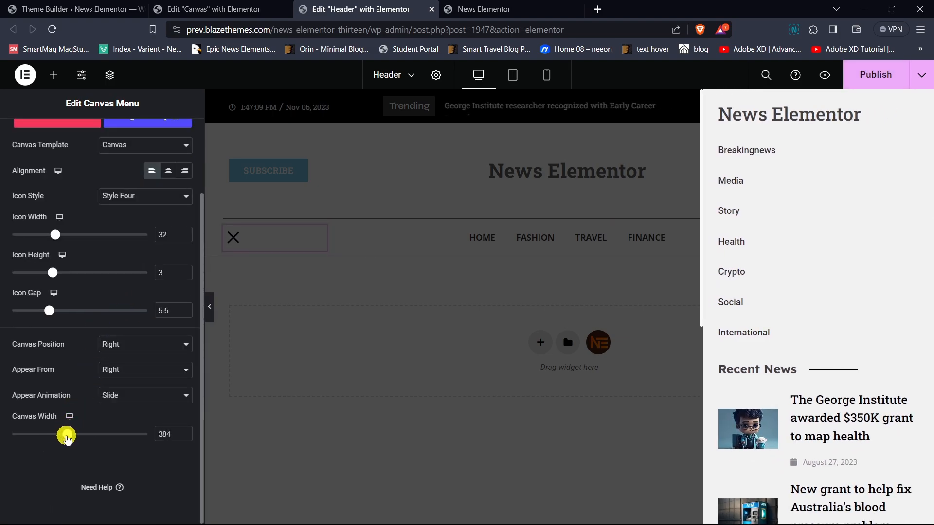
Examine the layout of the widened canvas panel from its navigation links down through the Recent News list.
{"action": "scroll", "coordinate": [809, 288], "scroll_direction": "down", "scroll_amount": 4}
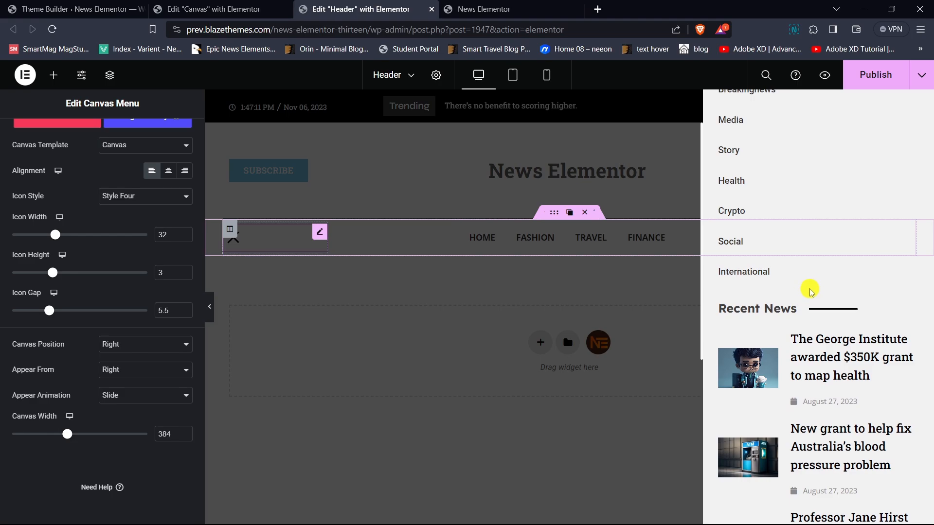
{"action": "scroll", "coordinate": [819, 289], "scroll_direction": "down", "scroll_amount": 4}
{"action": "scroll", "coordinate": [819, 288], "scroll_direction": "up", "scroll_amount": 3}
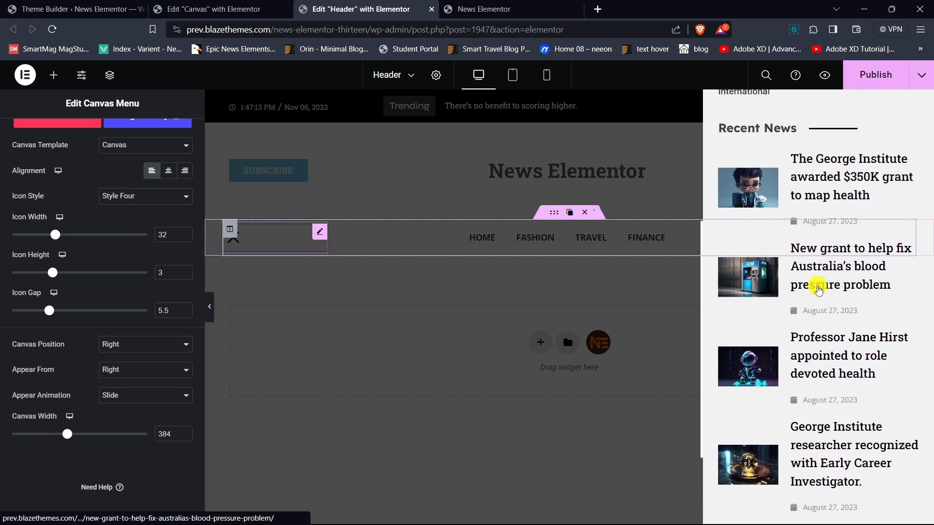
{"action": "scroll", "coordinate": [819, 288], "scroll_direction": "down", "scroll_amount": 1}
{"action": "scroll", "coordinate": [818, 289], "scroll_direction": "down", "scroll_amount": 1}
{"action": "scroll", "coordinate": [761, 277], "scroll_direction": "up", "scroll_amount": 3}
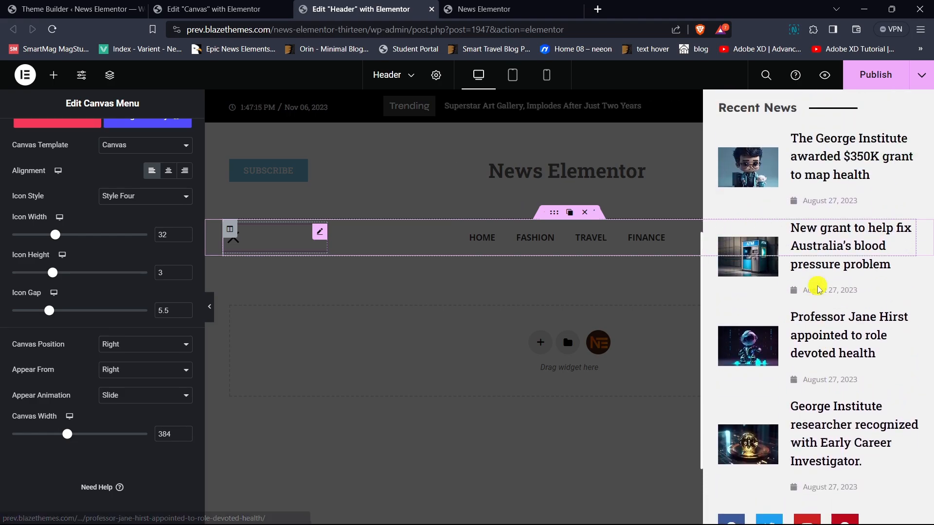
{"action": "scroll", "coordinate": [139, 293], "scroll_direction": "up", "scroll_amount": 2}
{"action": "scroll", "coordinate": [127, 294], "scroll_direction": "up", "scroll_amount": 1}
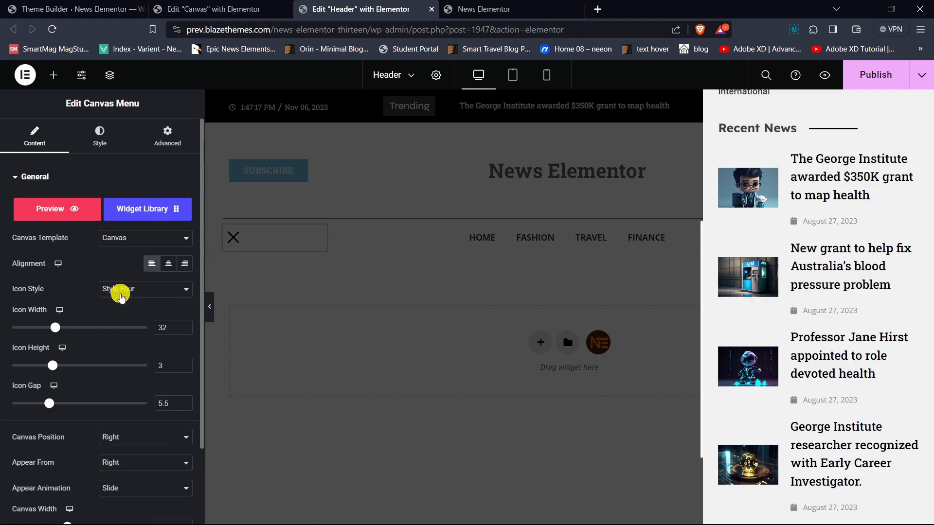
Publish the Header template, and in the Canvas template set the Recent News post titles' font size to 14 px.
{"action": "left_click", "coordinate": [871, 75]}
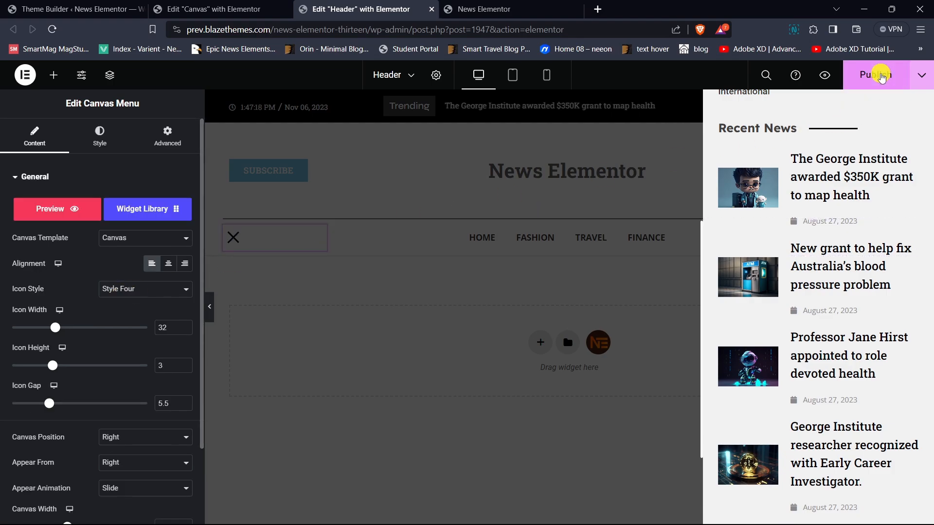
{"action": "left_click", "coordinate": [230, 11]}
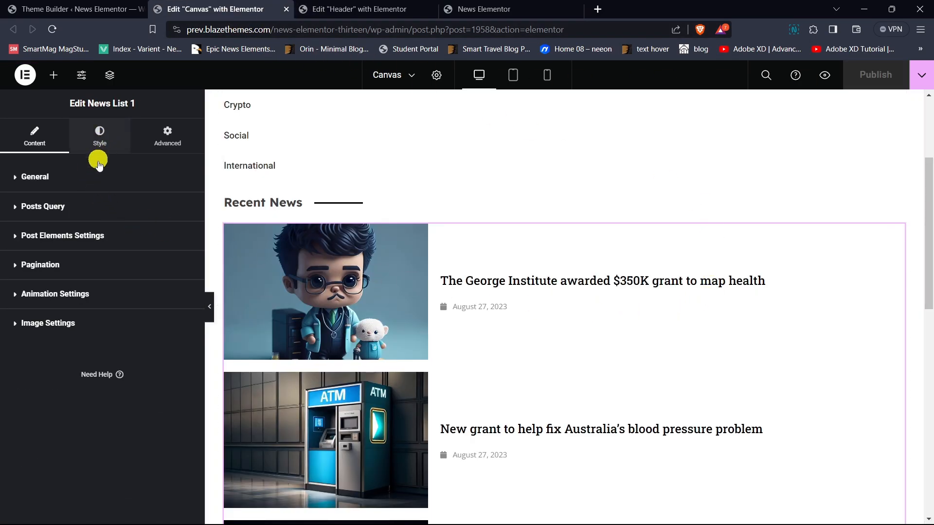
{"action": "left_click", "coordinate": [99, 141]}
{"action": "left_click", "coordinate": [104, 248]}
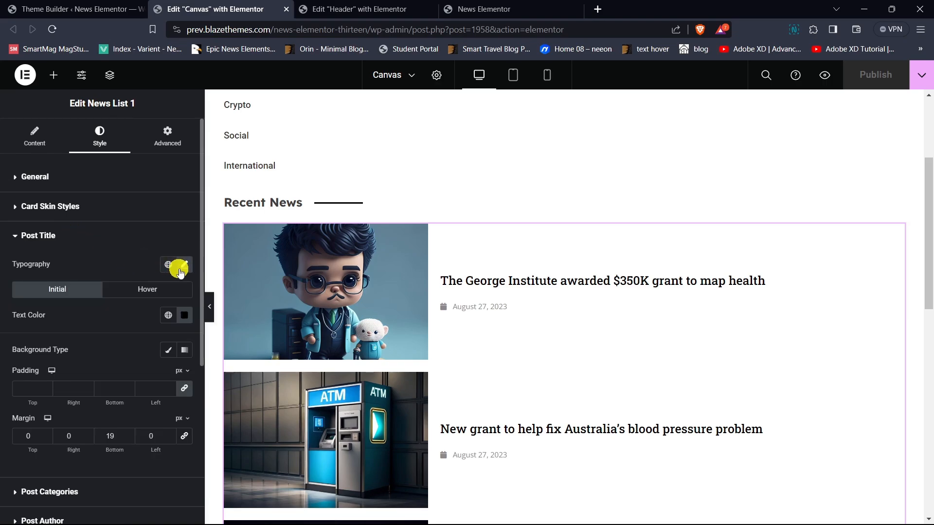
{"action": "left_click", "coordinate": [183, 265]}
{"action": "left_click", "coordinate": [176, 364]}
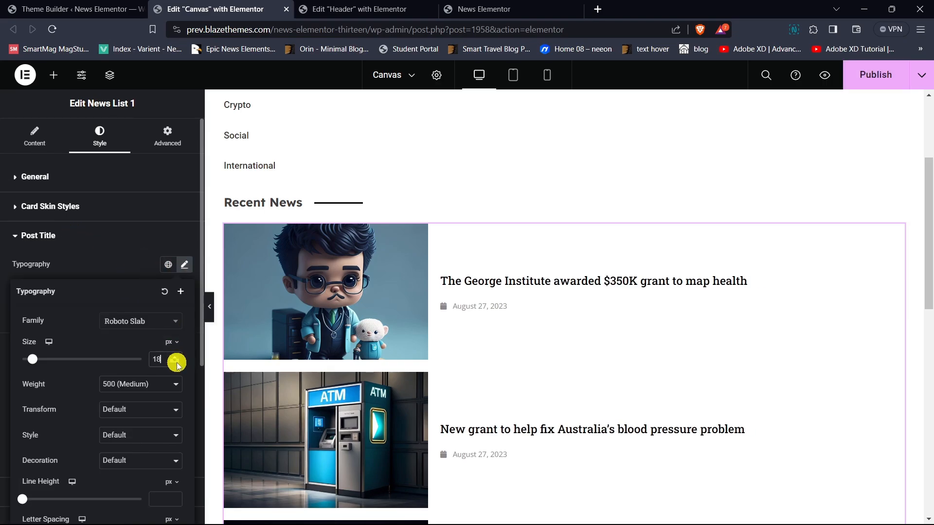
{"action": "left_click", "coordinate": [177, 365]}
{"action": "left_click", "coordinate": [177, 364]}
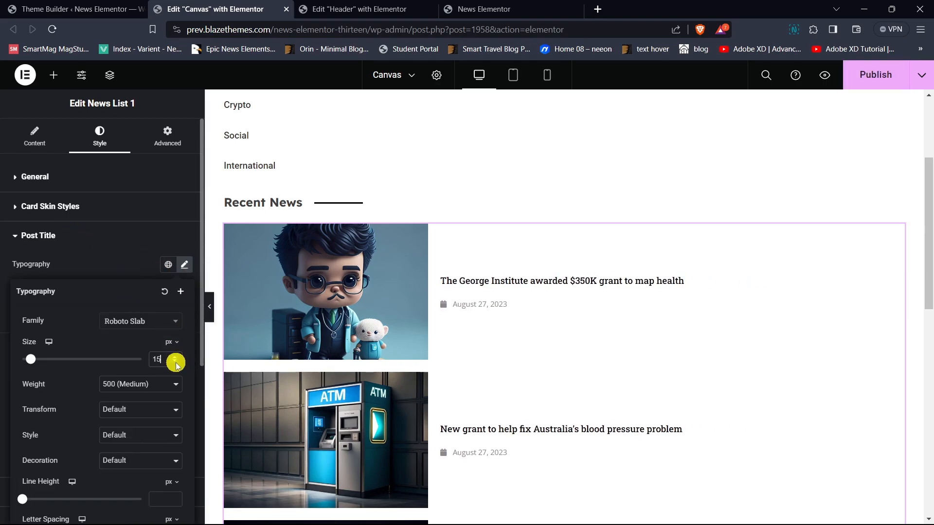
{"action": "left_click", "coordinate": [175, 364]}
{"action": "left_click", "coordinate": [131, 273]}
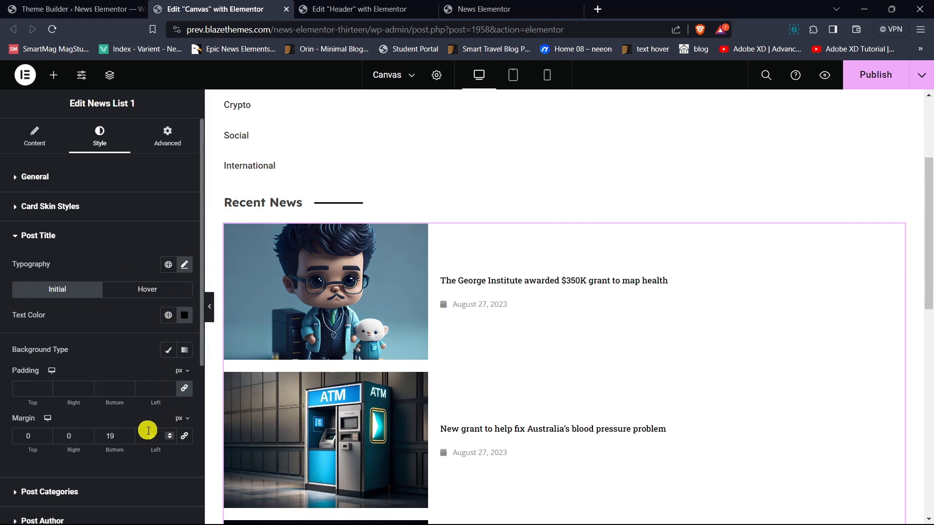
Reduce the bottom margin of the Recent News post titles by about 6 px.
{"action": "left_click", "coordinate": [130, 440]}
{"action": "left_click", "coordinate": [131, 440]}
{"action": "left_click", "coordinate": [130, 441]}
{"action": "left_click", "coordinate": [131, 441]}
{"action": "left_click", "coordinate": [130, 441]}
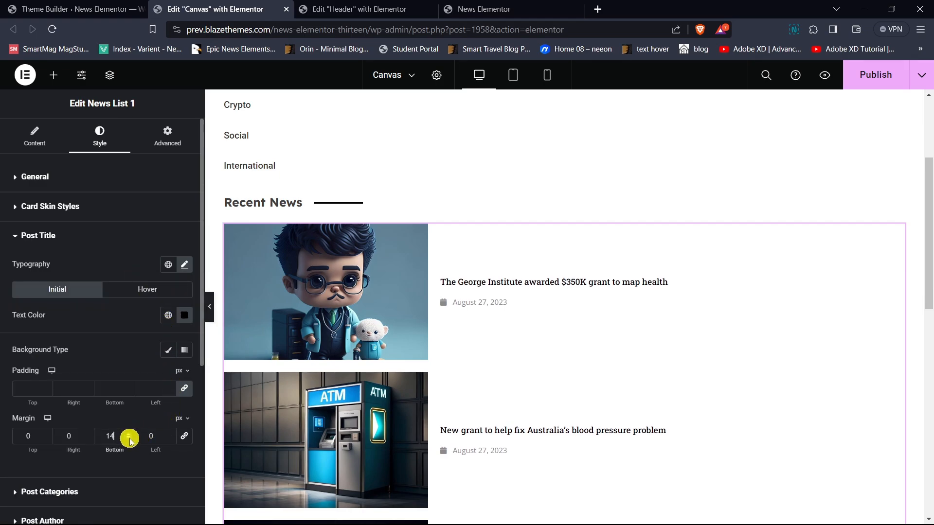
{"action": "left_click", "coordinate": [130, 440]}
Try a 13 px font size on the post titles and set it back to 14 px.
{"action": "left_click", "coordinate": [186, 268]}
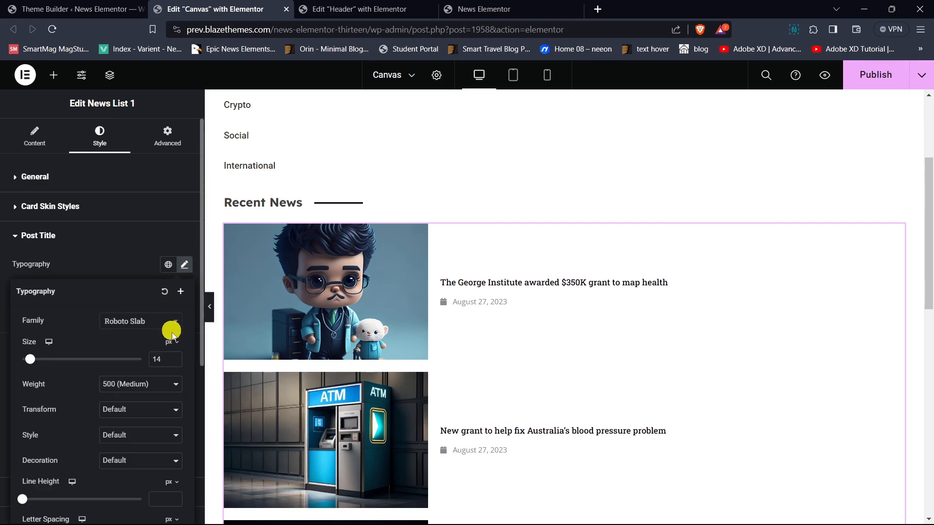
{"action": "left_click", "coordinate": [174, 363]}
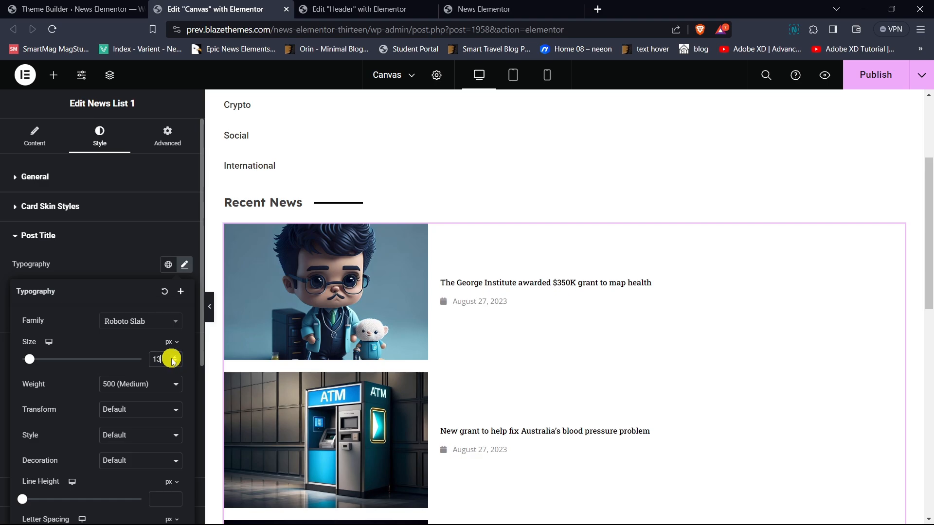
{"action": "left_click", "coordinate": [174, 356]}
Set the Recent News post dates' font size to 11 px and publish the Canvas template.
{"action": "left_click", "coordinate": [79, 235]}
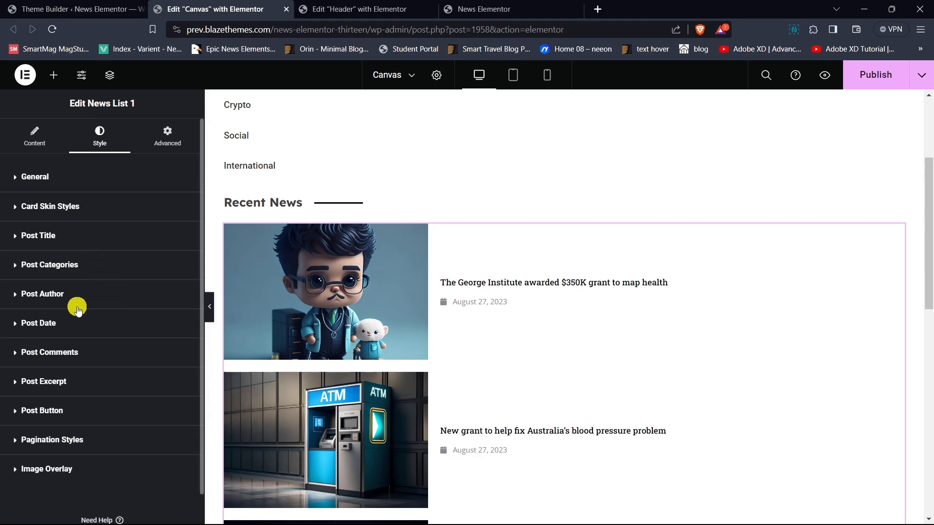
{"action": "left_click", "coordinate": [76, 325]}
{"action": "left_click", "coordinate": [183, 348]}
{"action": "scroll", "coordinate": [180, 311], "scroll_direction": "down", "scroll_amount": 3}
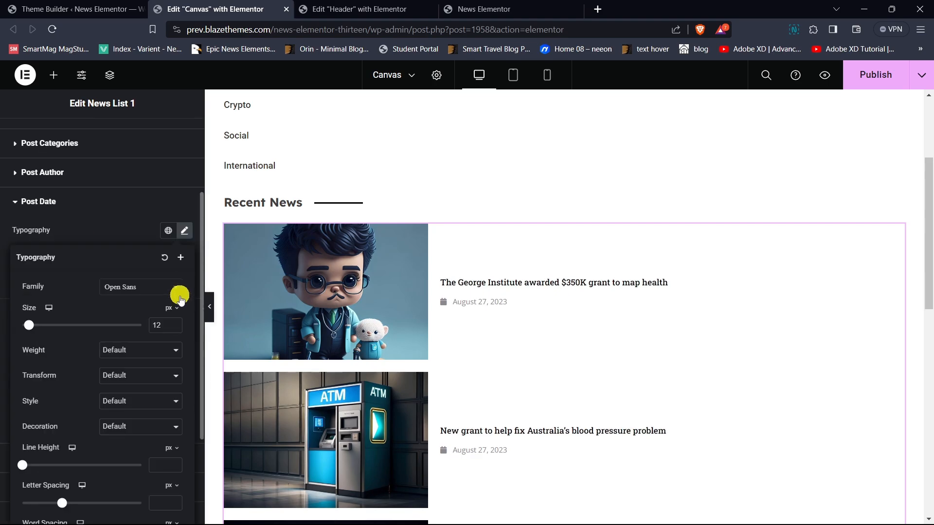
{"action": "left_click", "coordinate": [178, 328]}
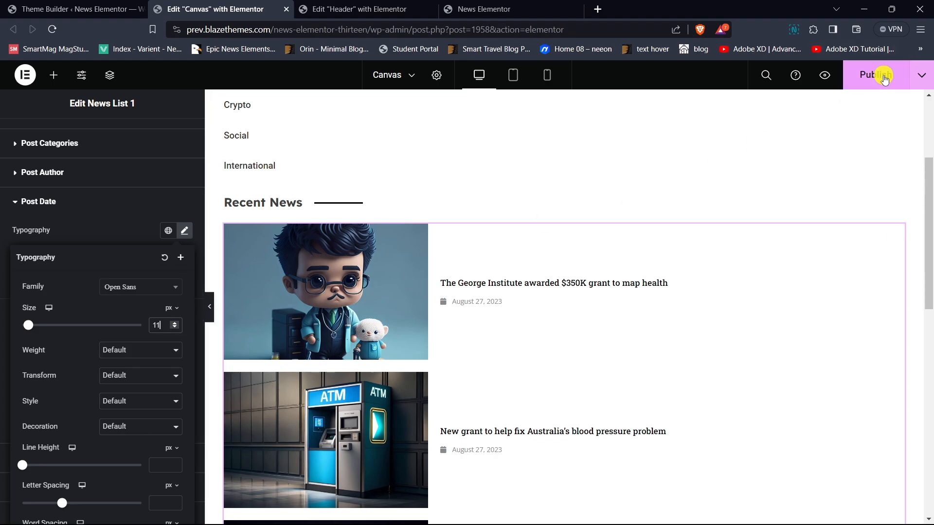
{"action": "left_click", "coordinate": [883, 77]}
Reload the live News Elementor site, open the canvas menu, examine it from the navigation links to its end, and close it.
{"action": "left_click", "coordinate": [475, 9]}
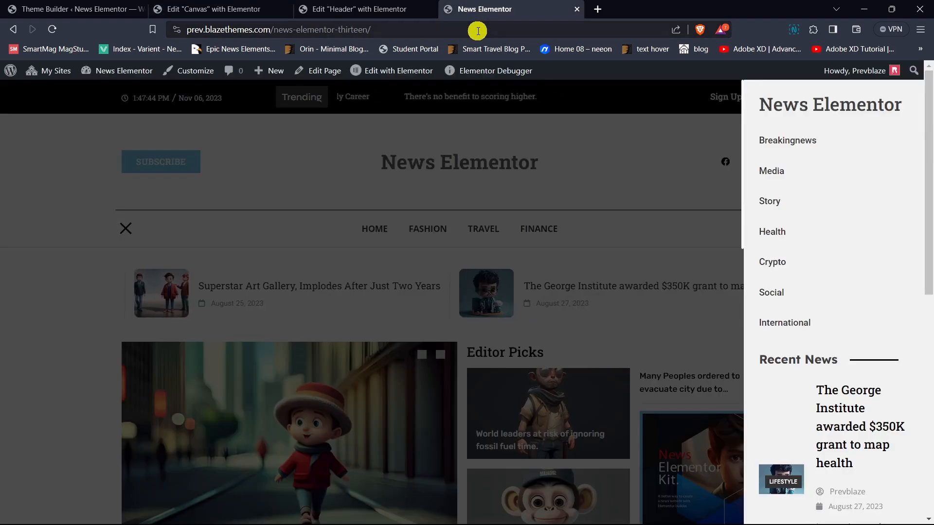
{"action": "left_click", "coordinate": [475, 29]}
{"action": "key", "text": "Return"}
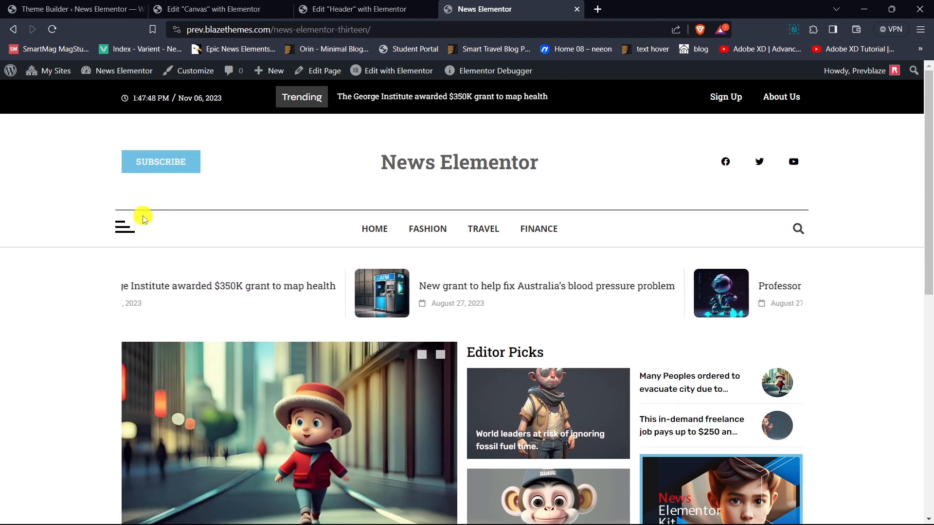
{"action": "left_click", "coordinate": [119, 232]}
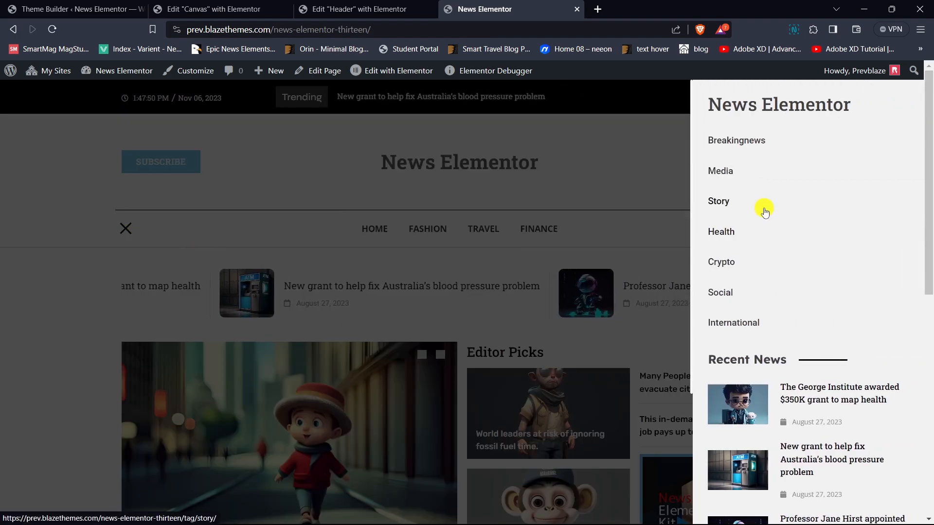
{"action": "scroll", "coordinate": [801, 204], "scroll_direction": "down", "scroll_amount": 5}
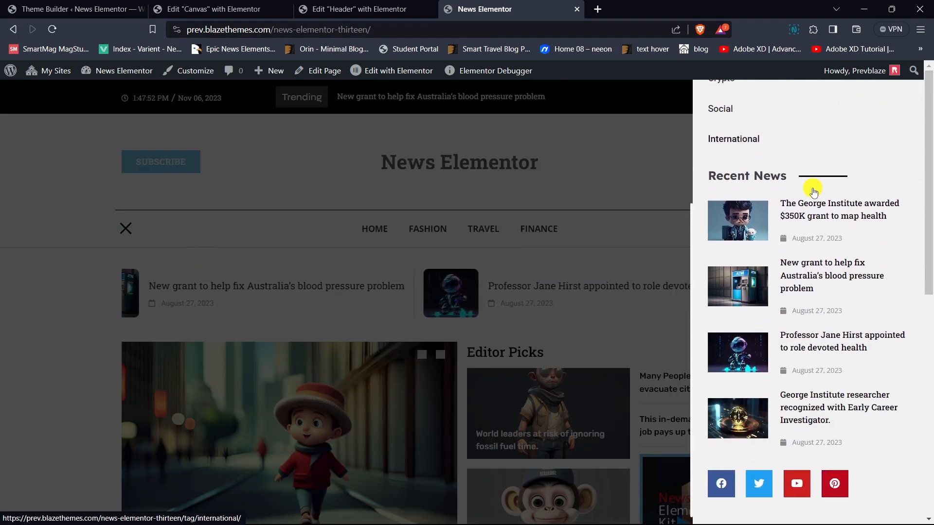
{"action": "scroll", "coordinate": [828, 209], "scroll_direction": "down", "scroll_amount": 5}
{"action": "scroll", "coordinate": [832, 258], "scroll_direction": "up", "scroll_amount": 5}
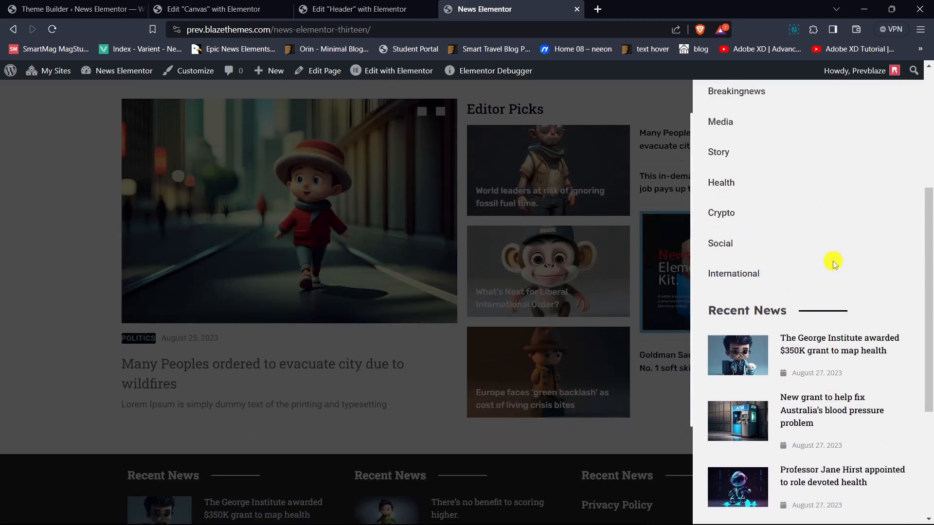
{"action": "scroll", "coordinate": [822, 253], "scroll_direction": "up", "scroll_amount": 5}
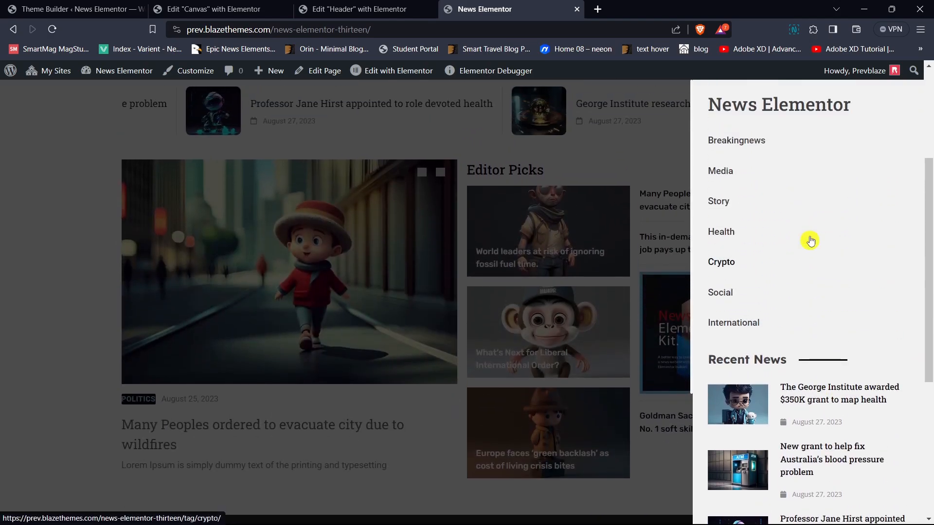
{"action": "left_click", "coordinate": [648, 173]}
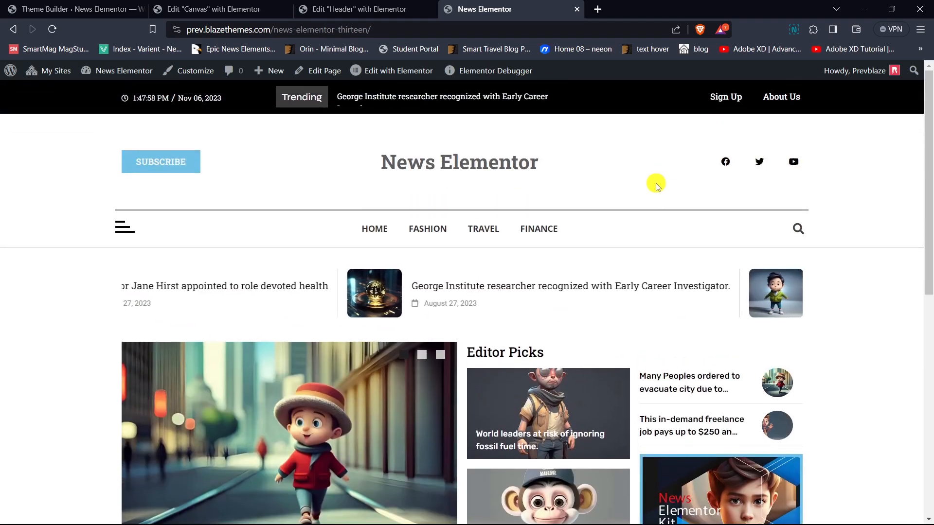